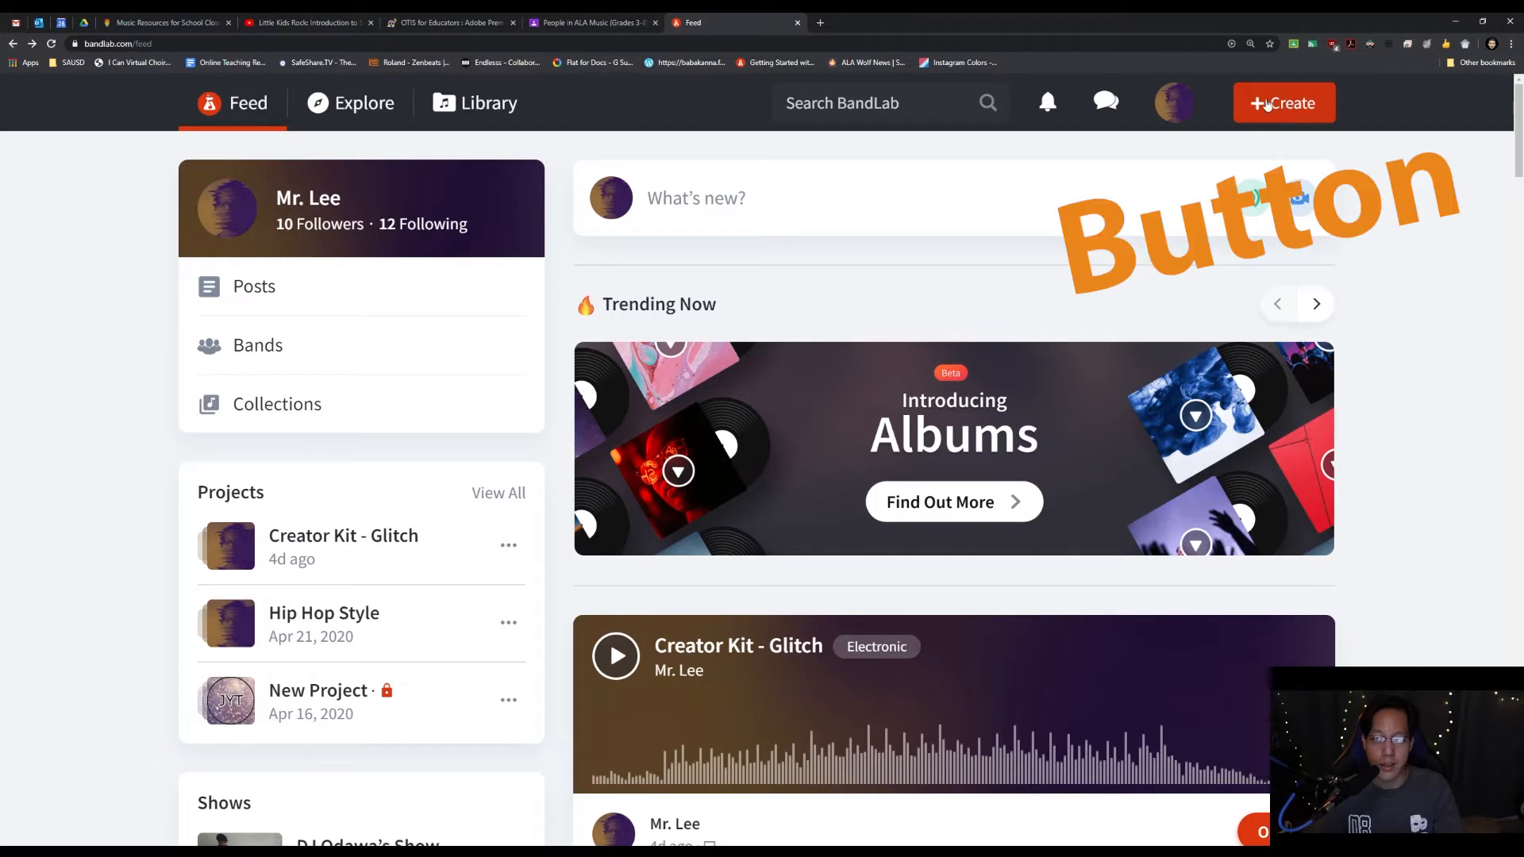
Create a new project that starts with a Drum Machine track
left_click(1286, 109)
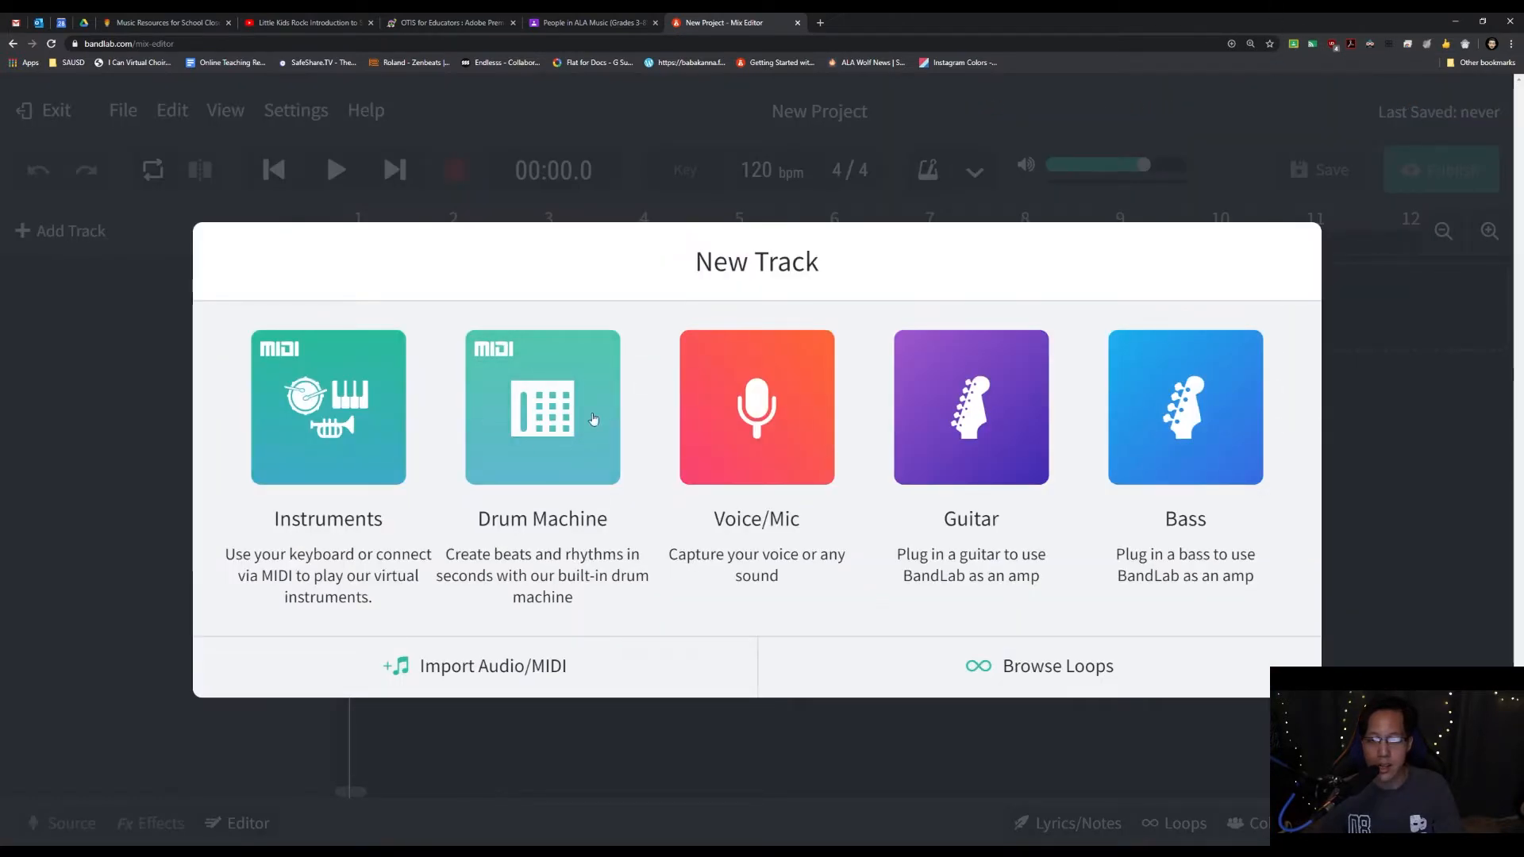
left_click(522, 443)
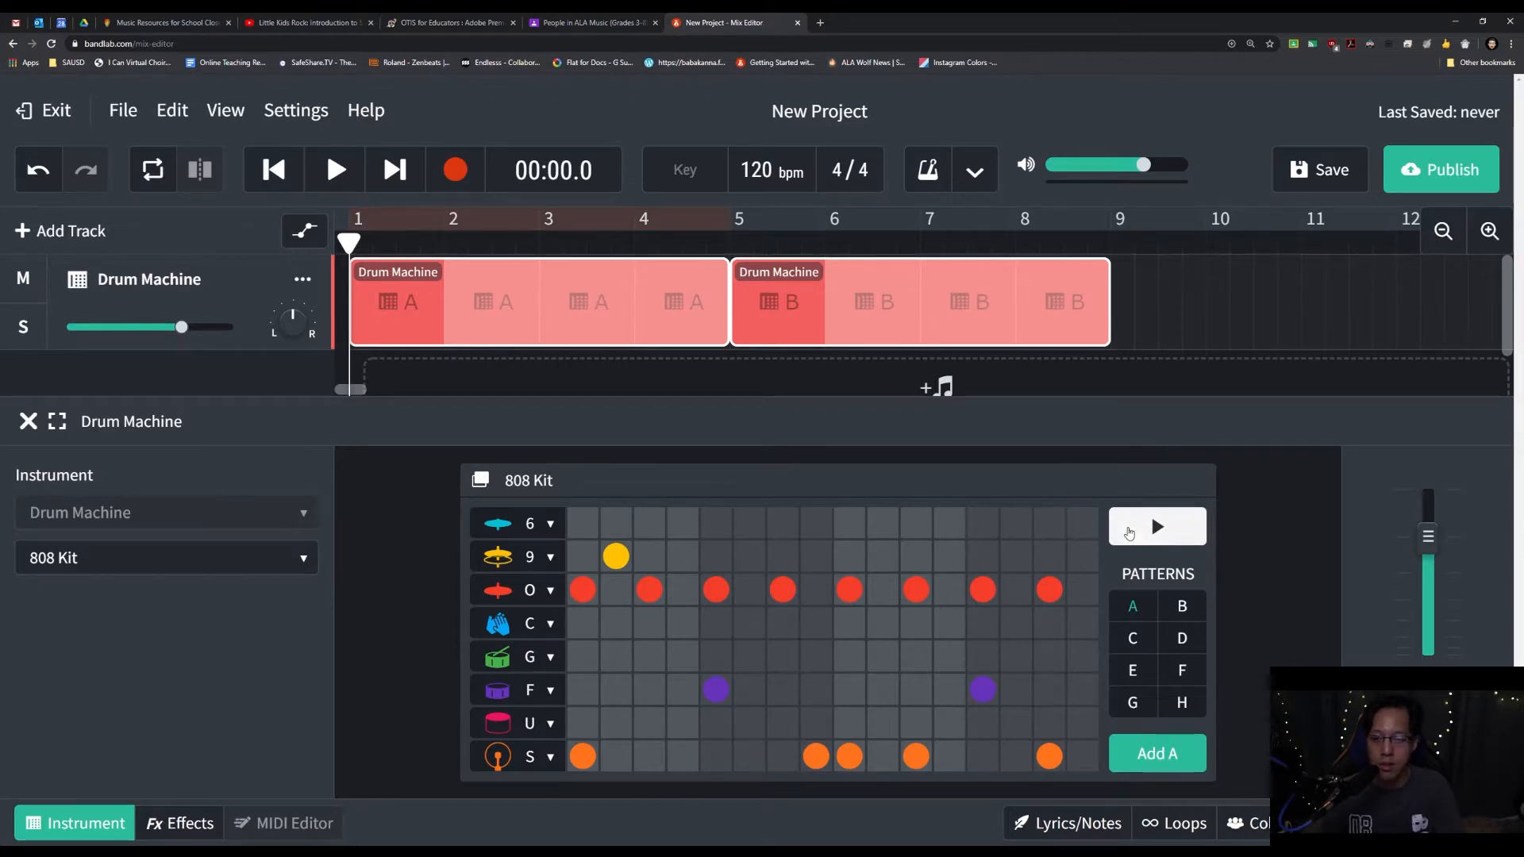
Listen to drum patterns A and B, look at pattern C, and return to pattern A
left_click(1143, 539)
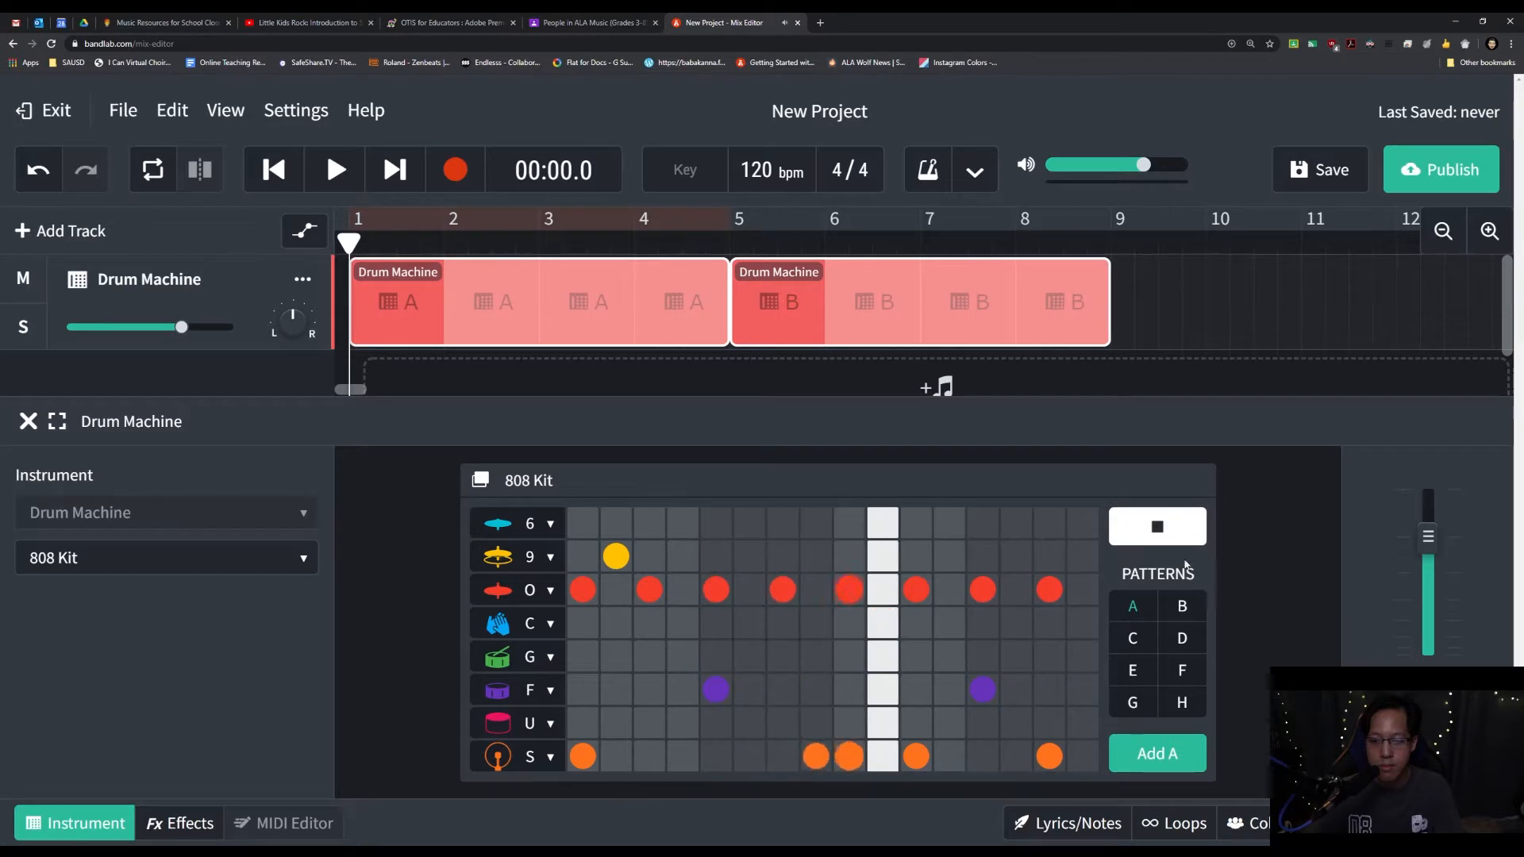
left_click(1152, 524)
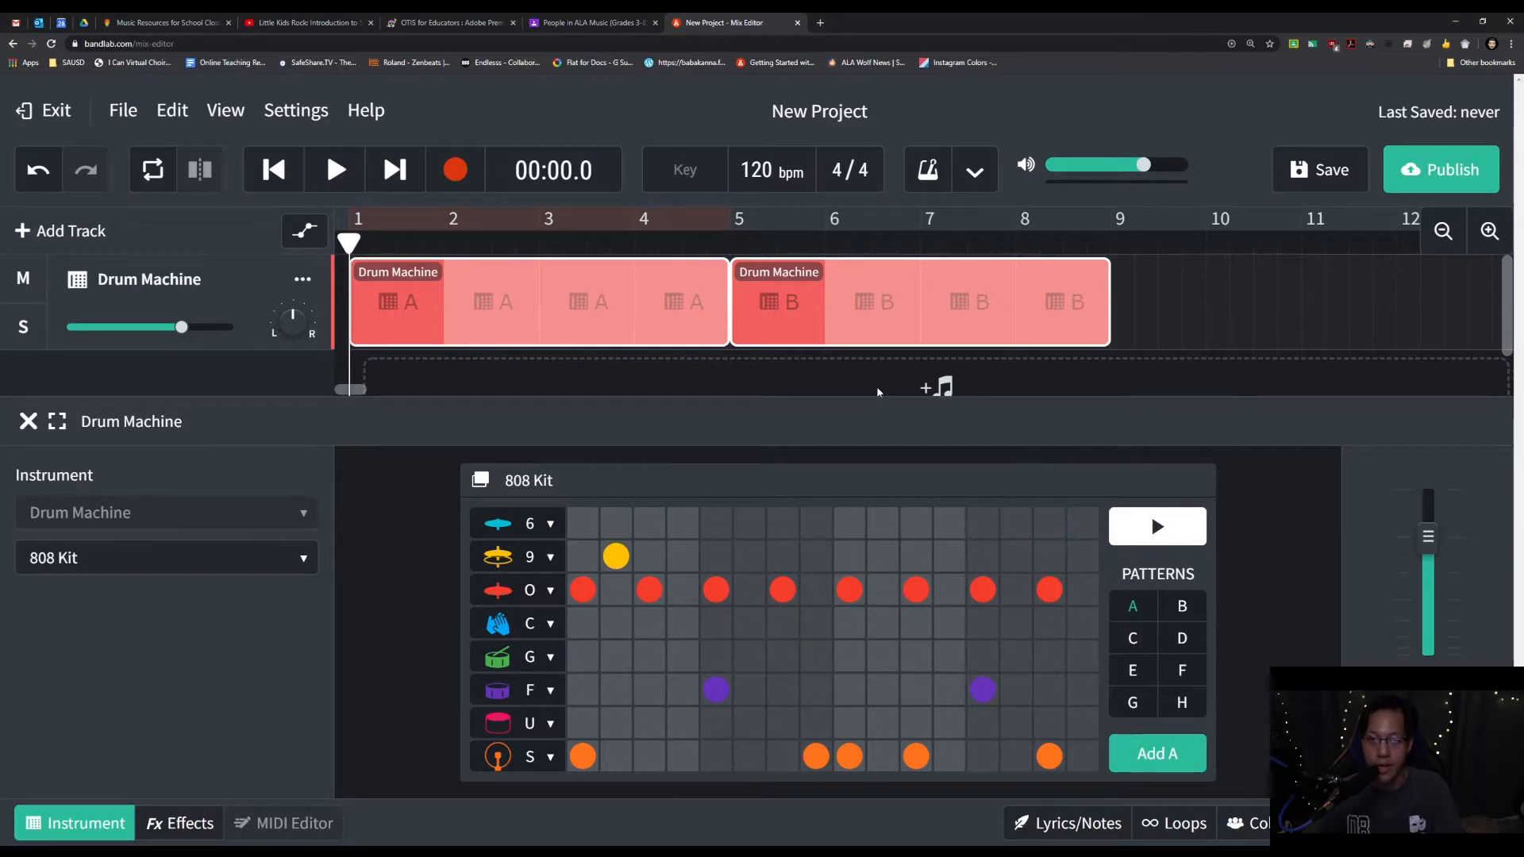
left_click(1195, 612)
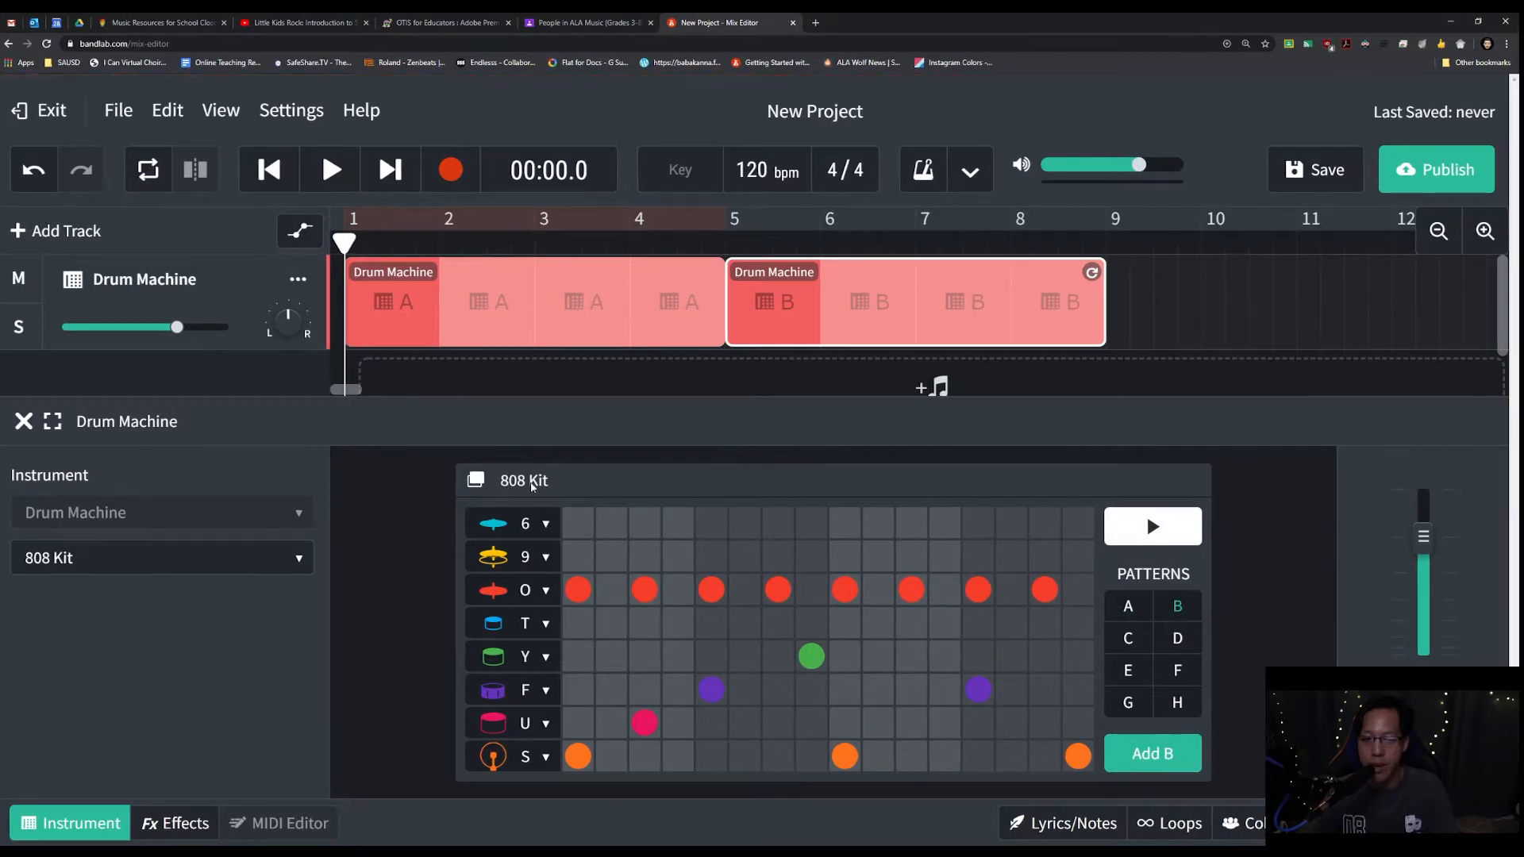
left_click(1171, 534)
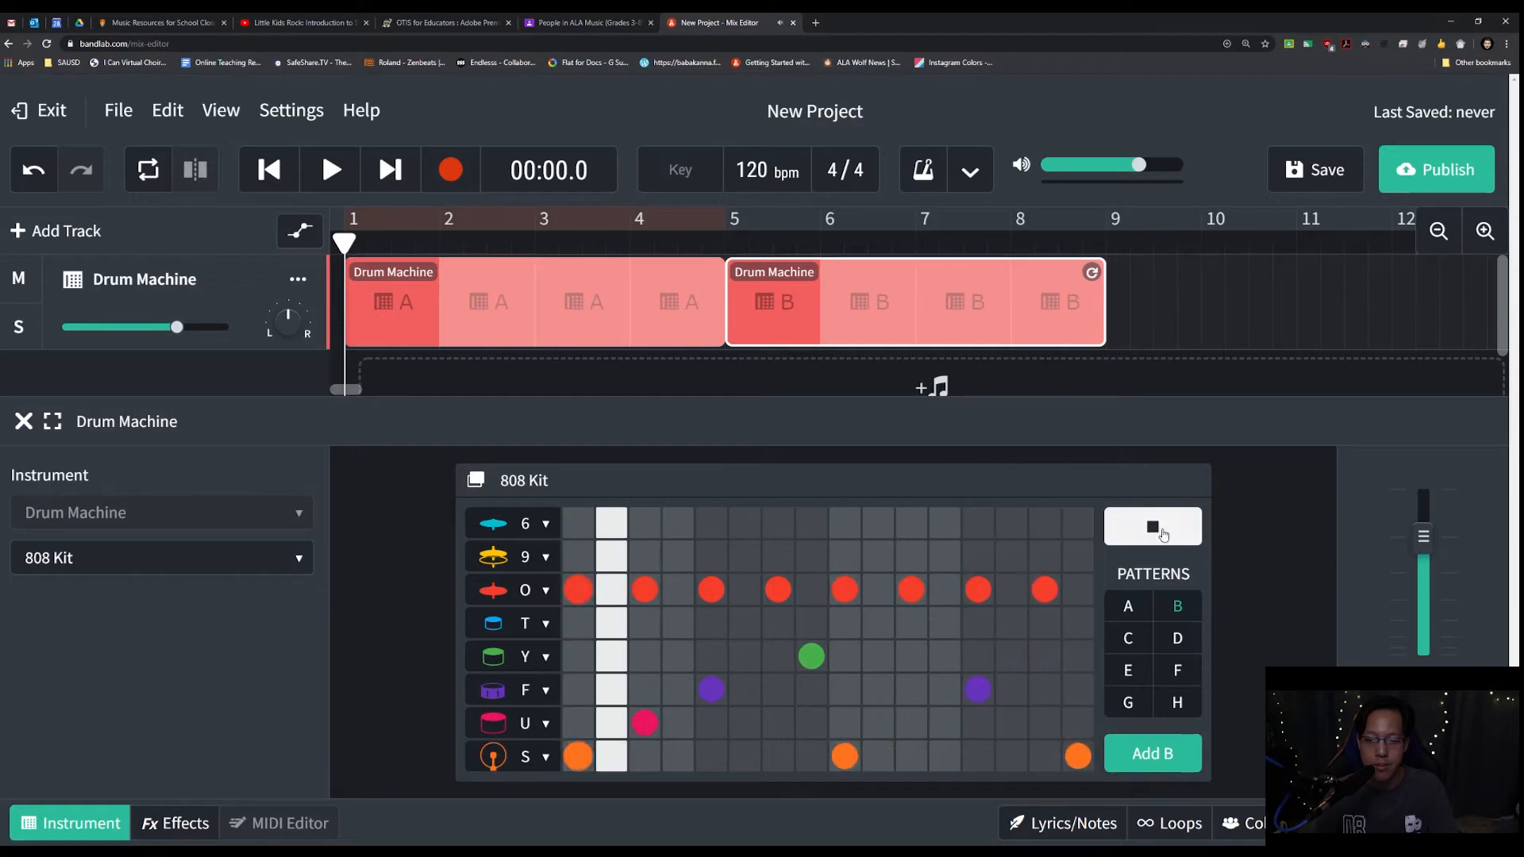
left_click(1136, 543)
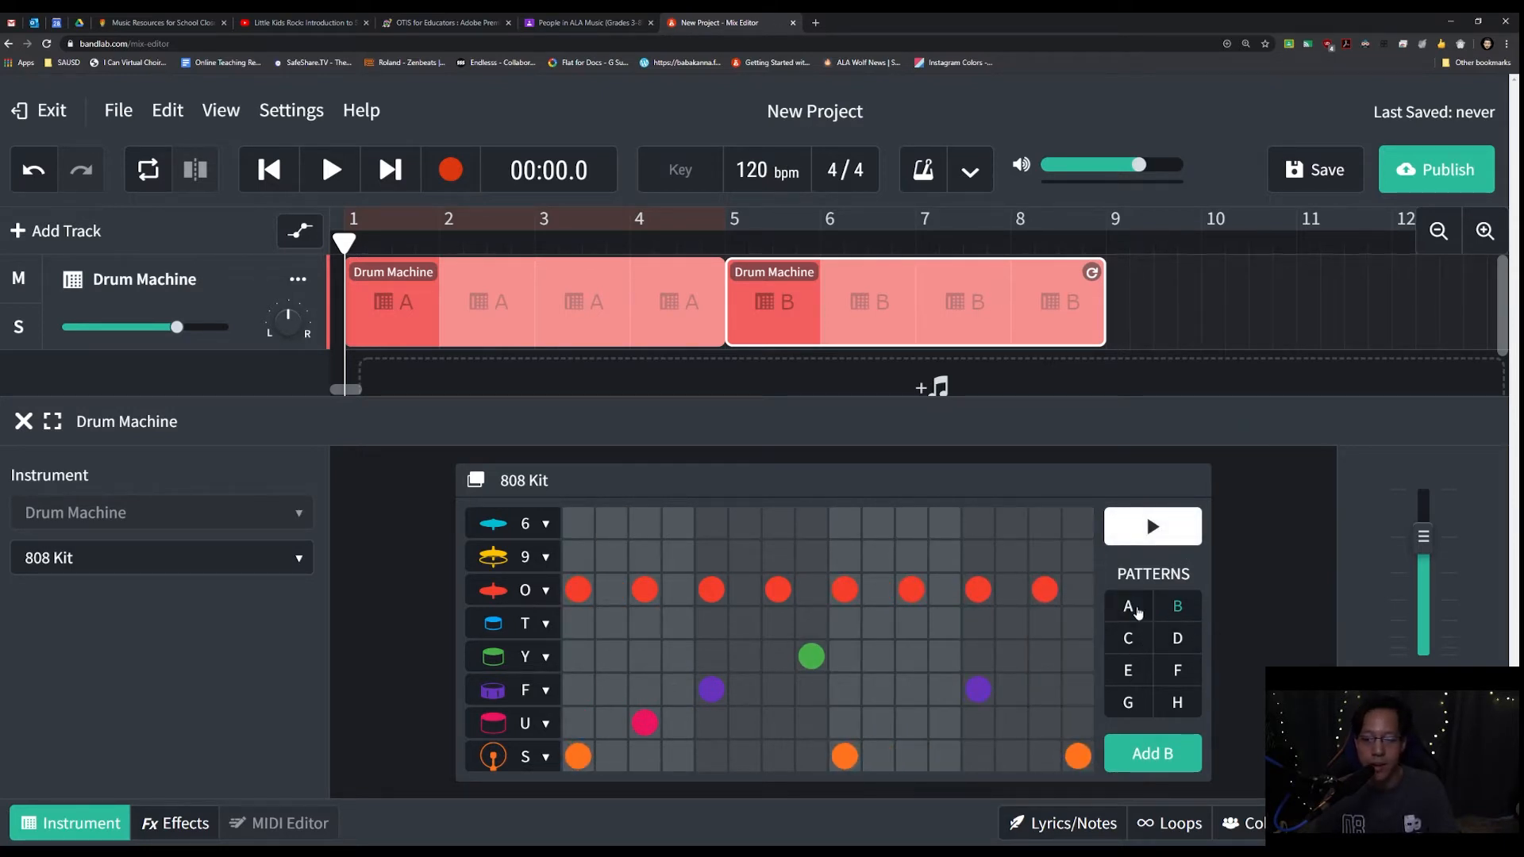
left_click(1153, 526)
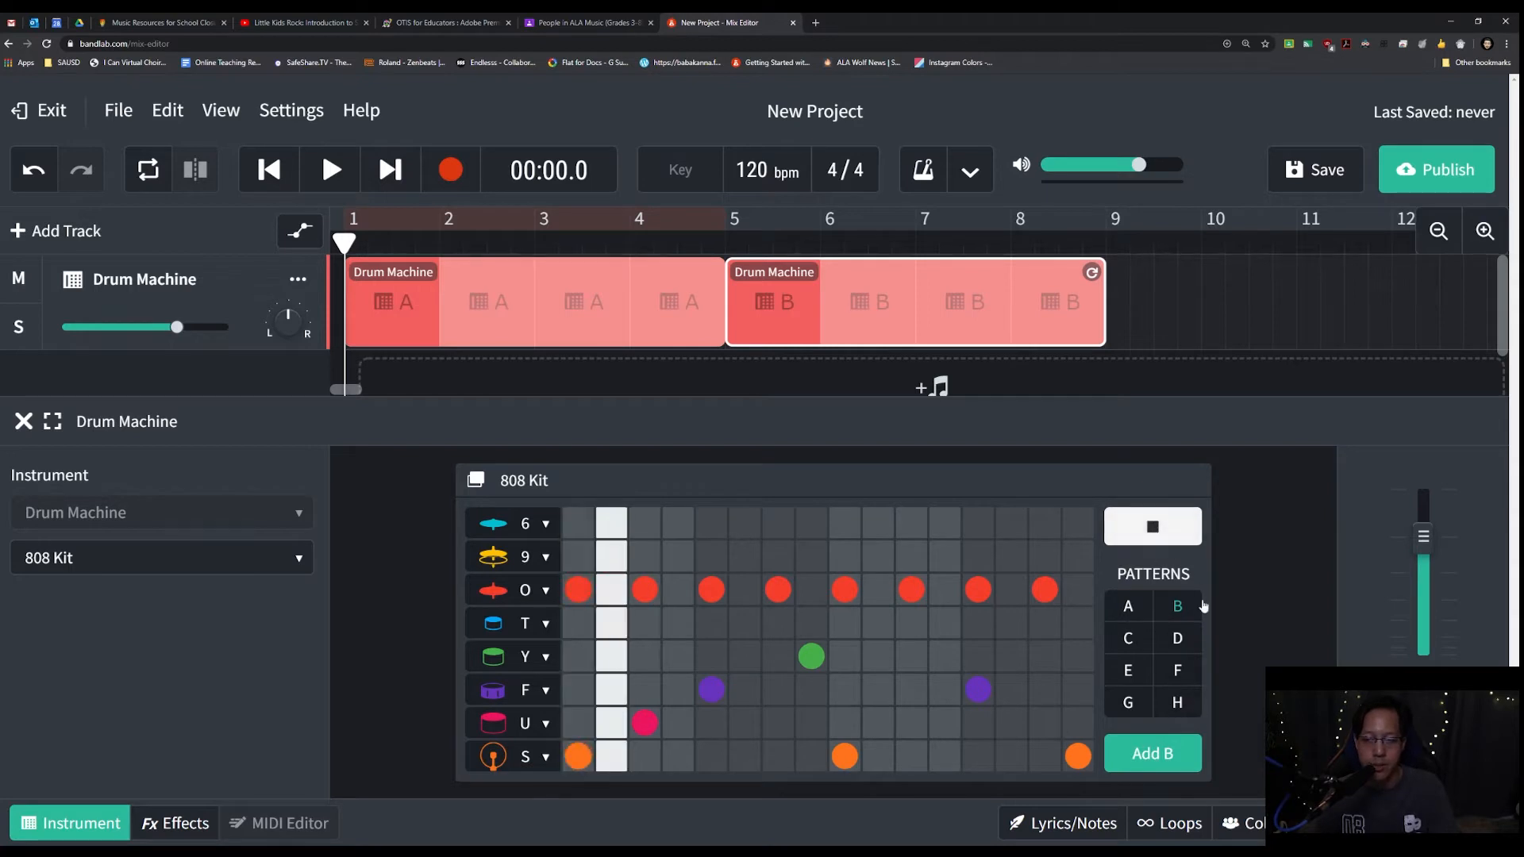
left_click(1131, 643)
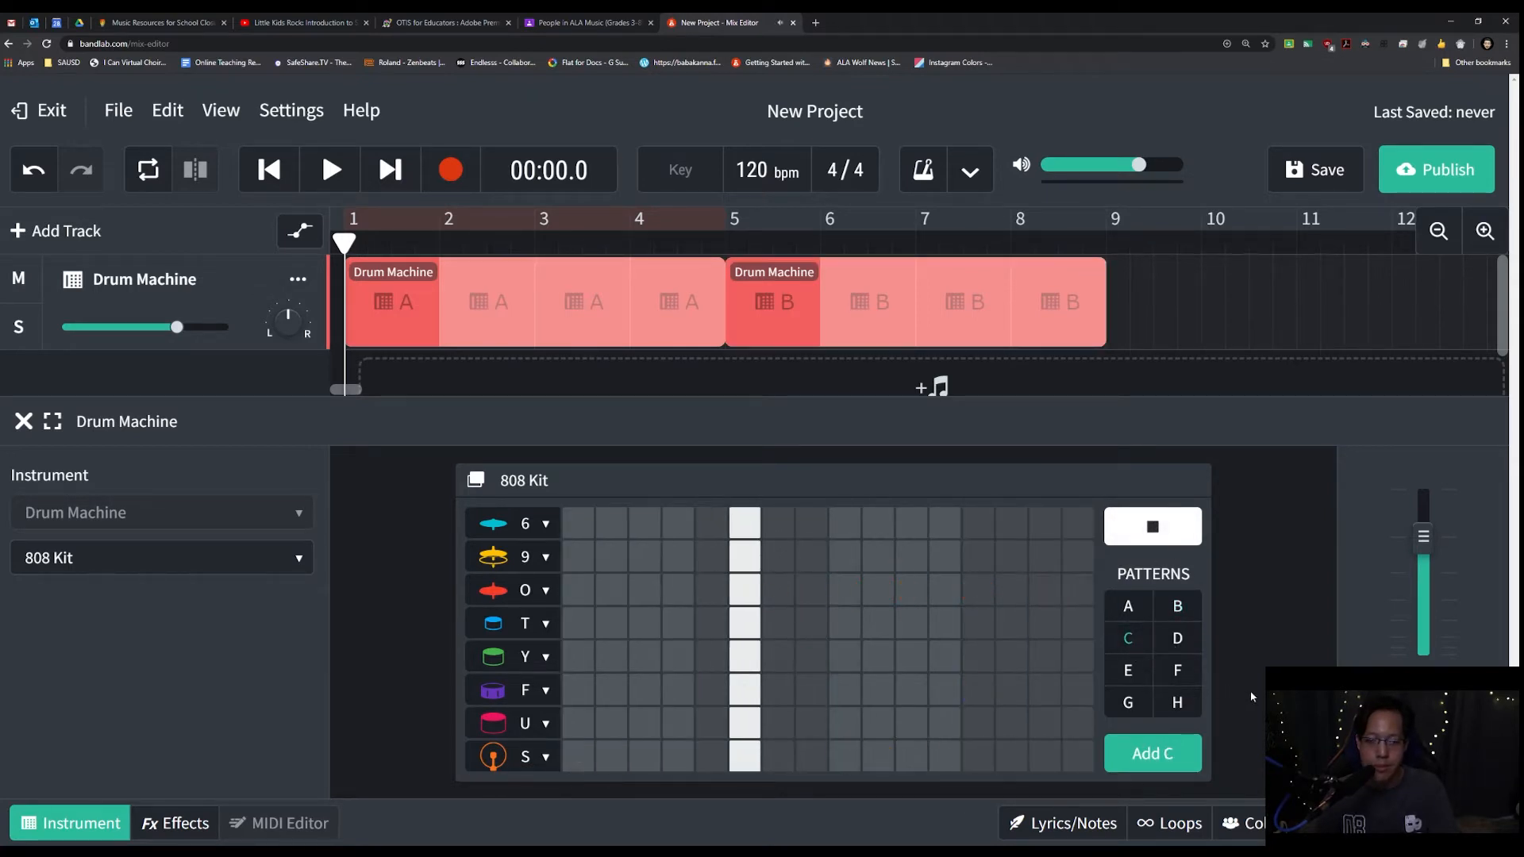
left_click(1177, 670)
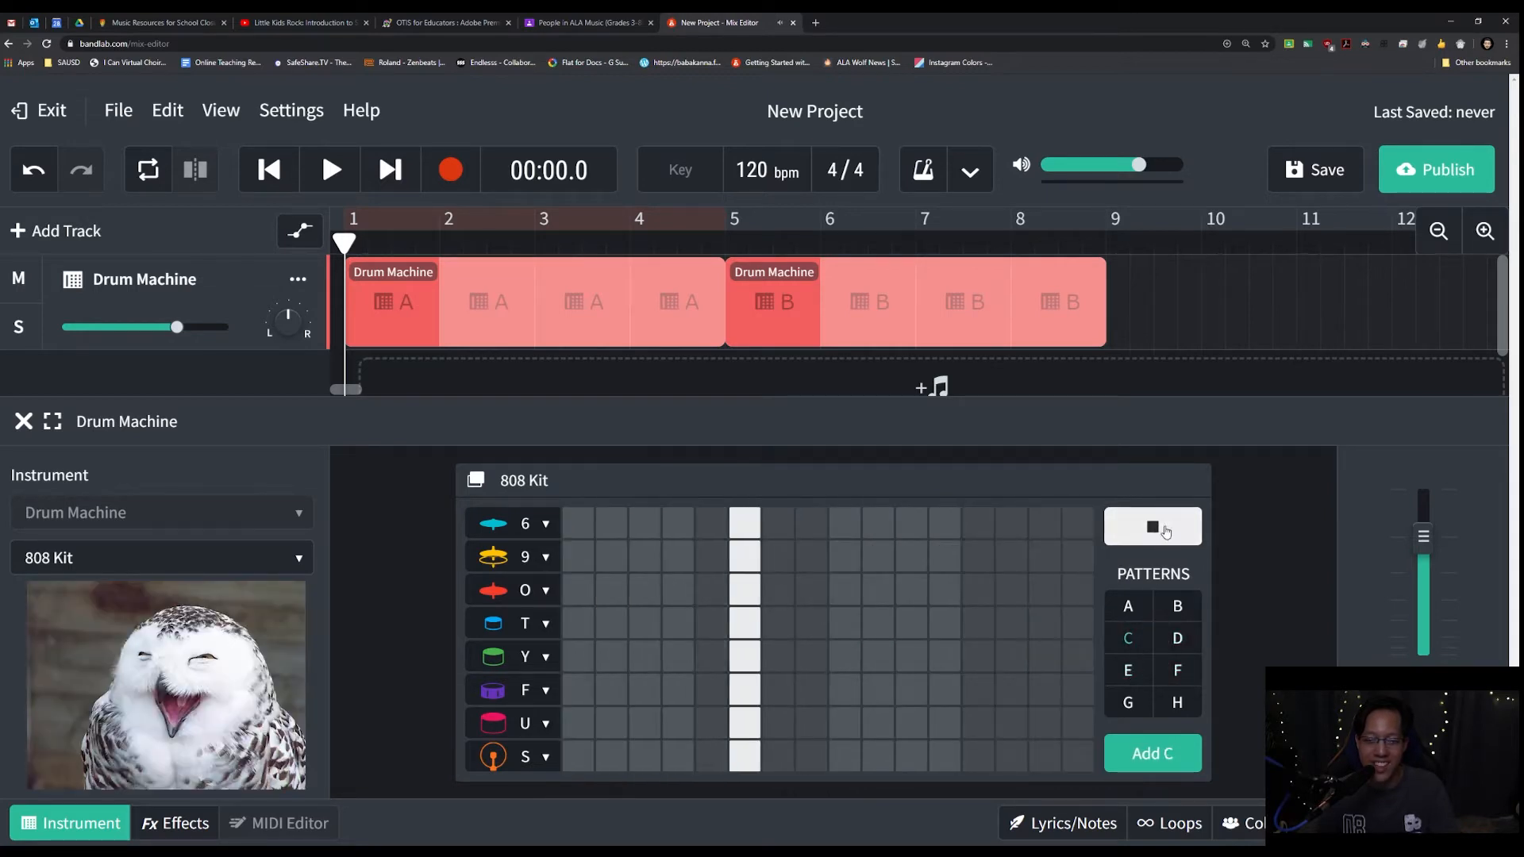
left_click(1160, 641)
left_click(1128, 608)
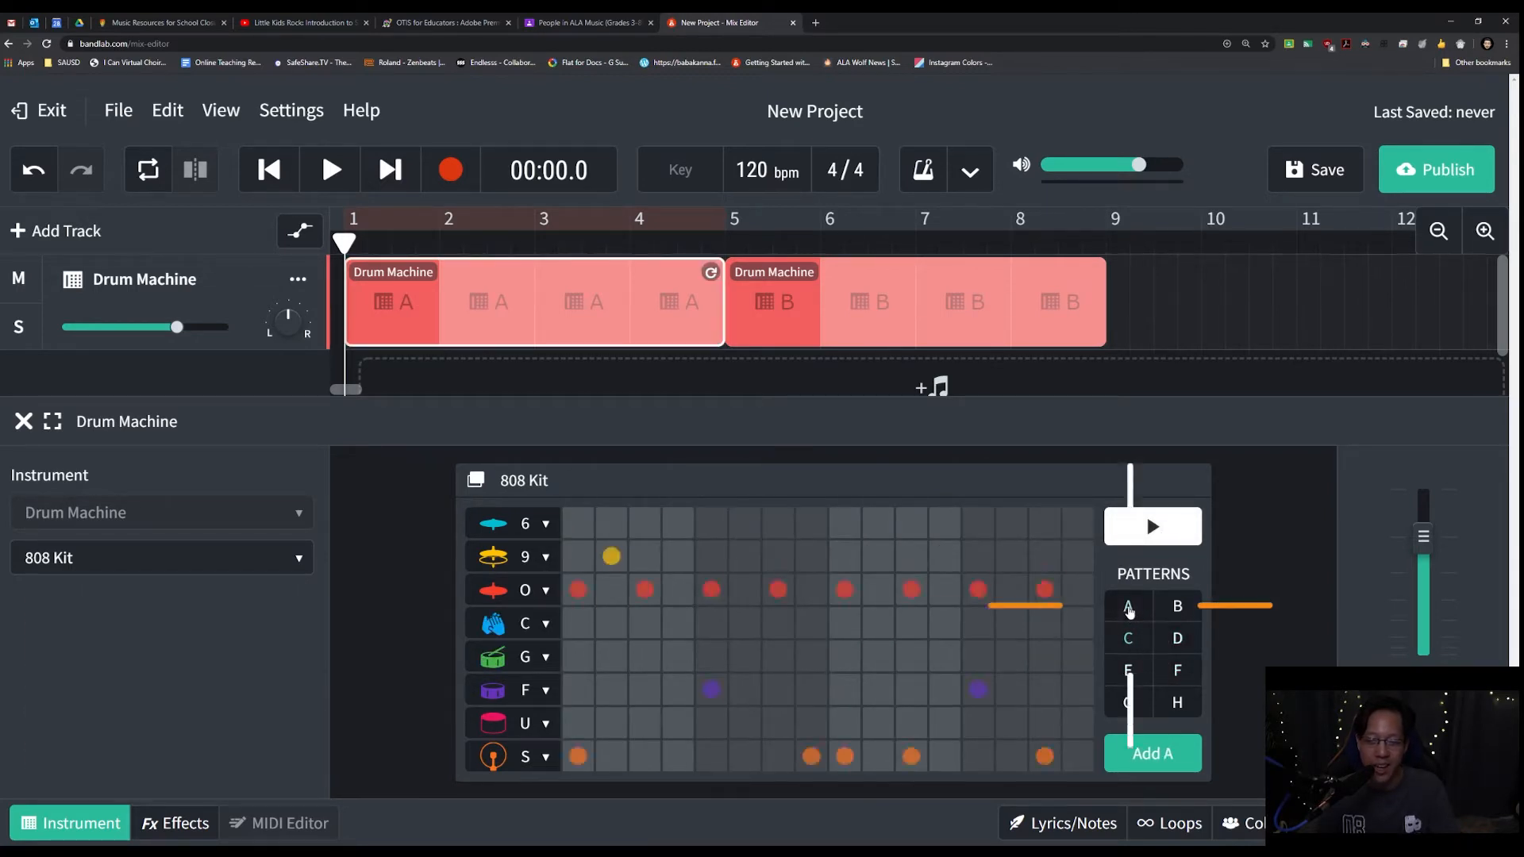
Browse the available drum kits and preview the sound of Classic Rock and Compton Kit
left_click(282, 558)
mouse_move(300, 561)
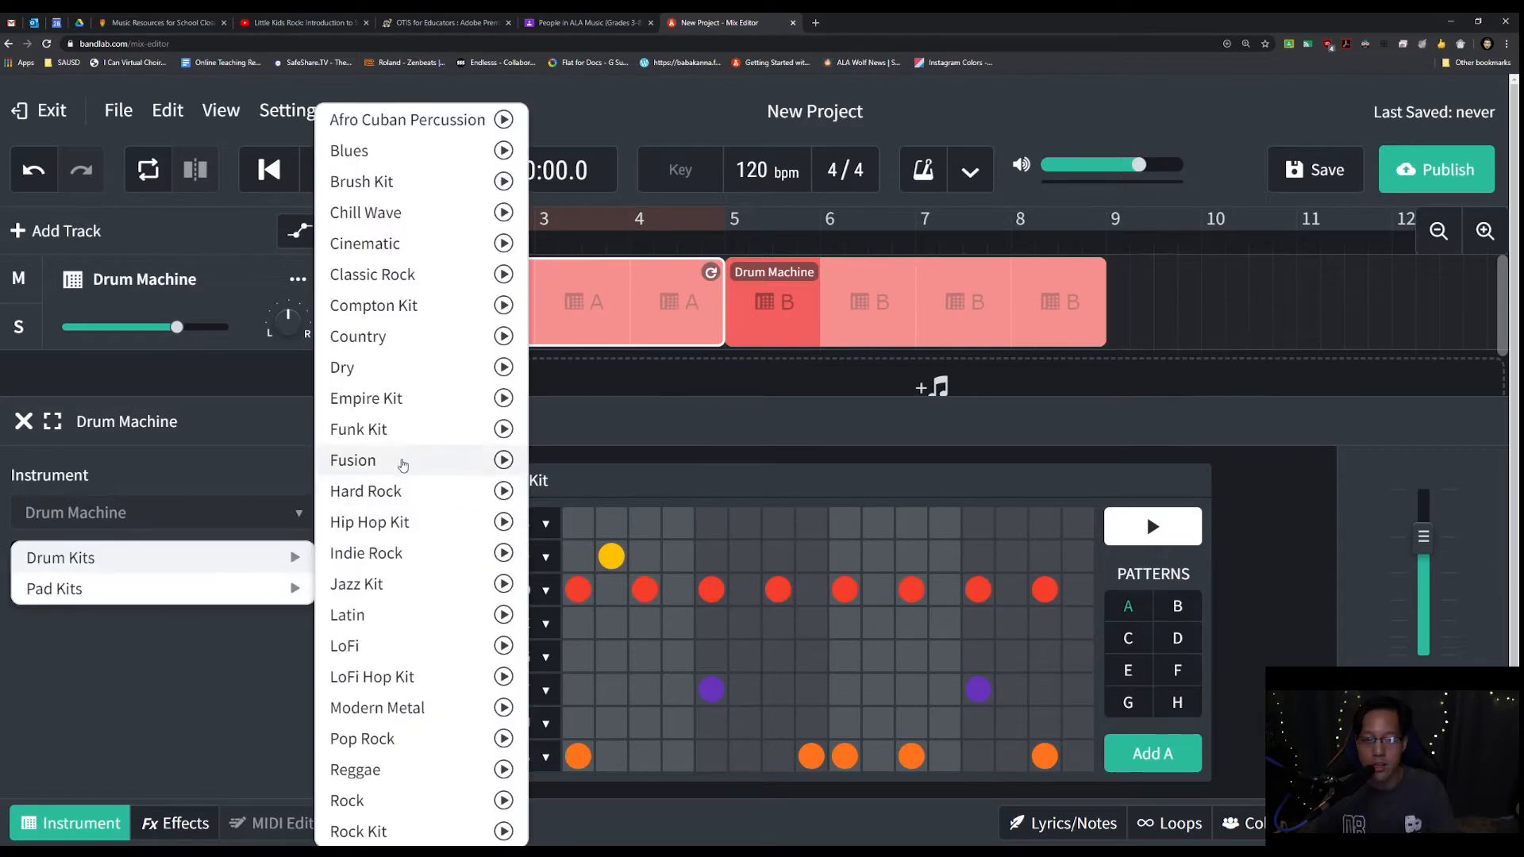
left_click(161, 689)
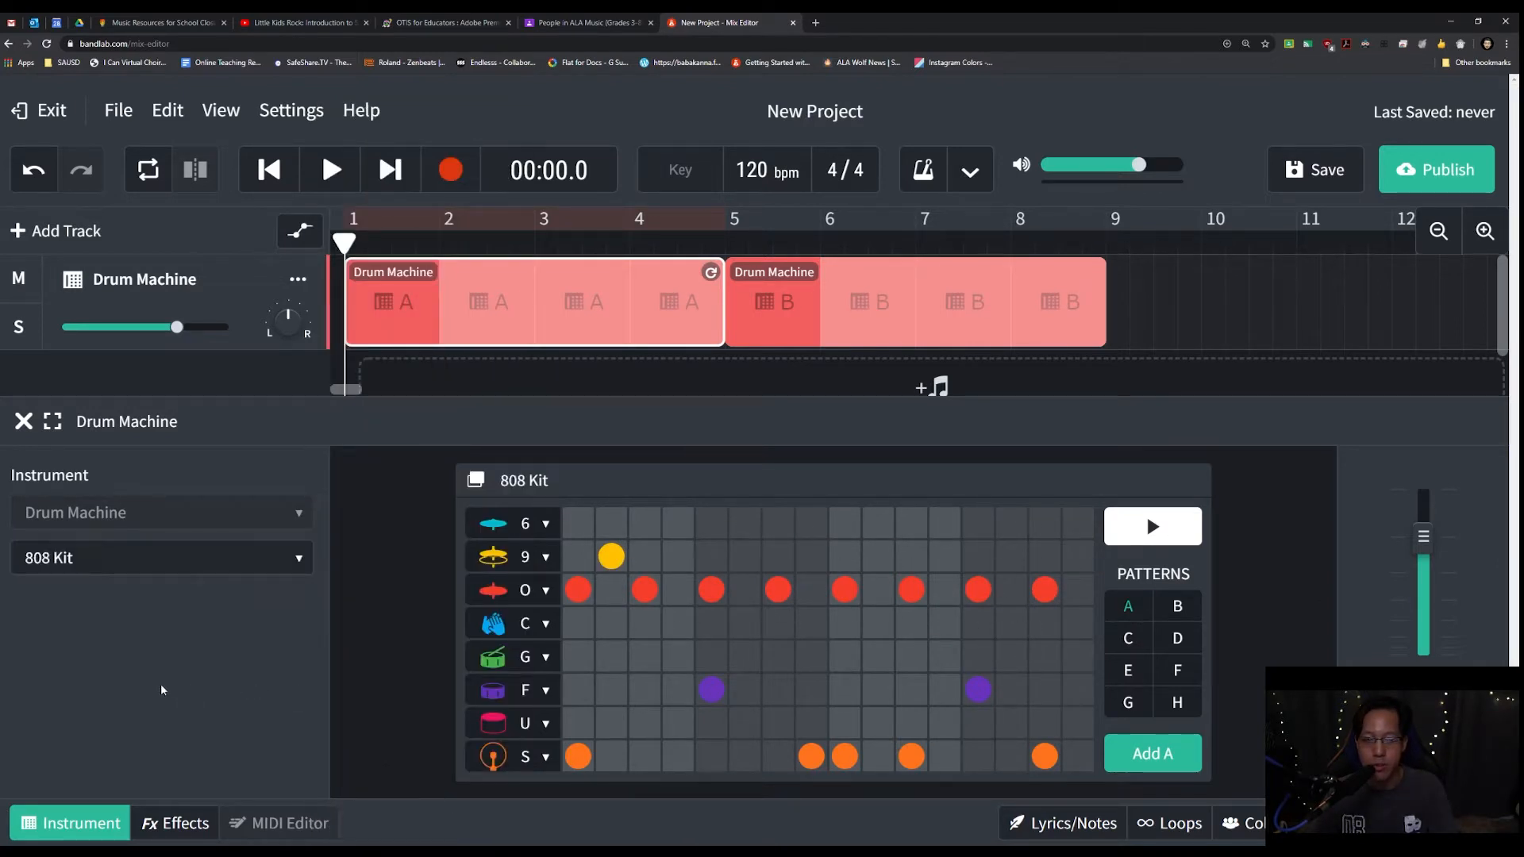
left_click(199, 558)
mouse_move(286, 558)
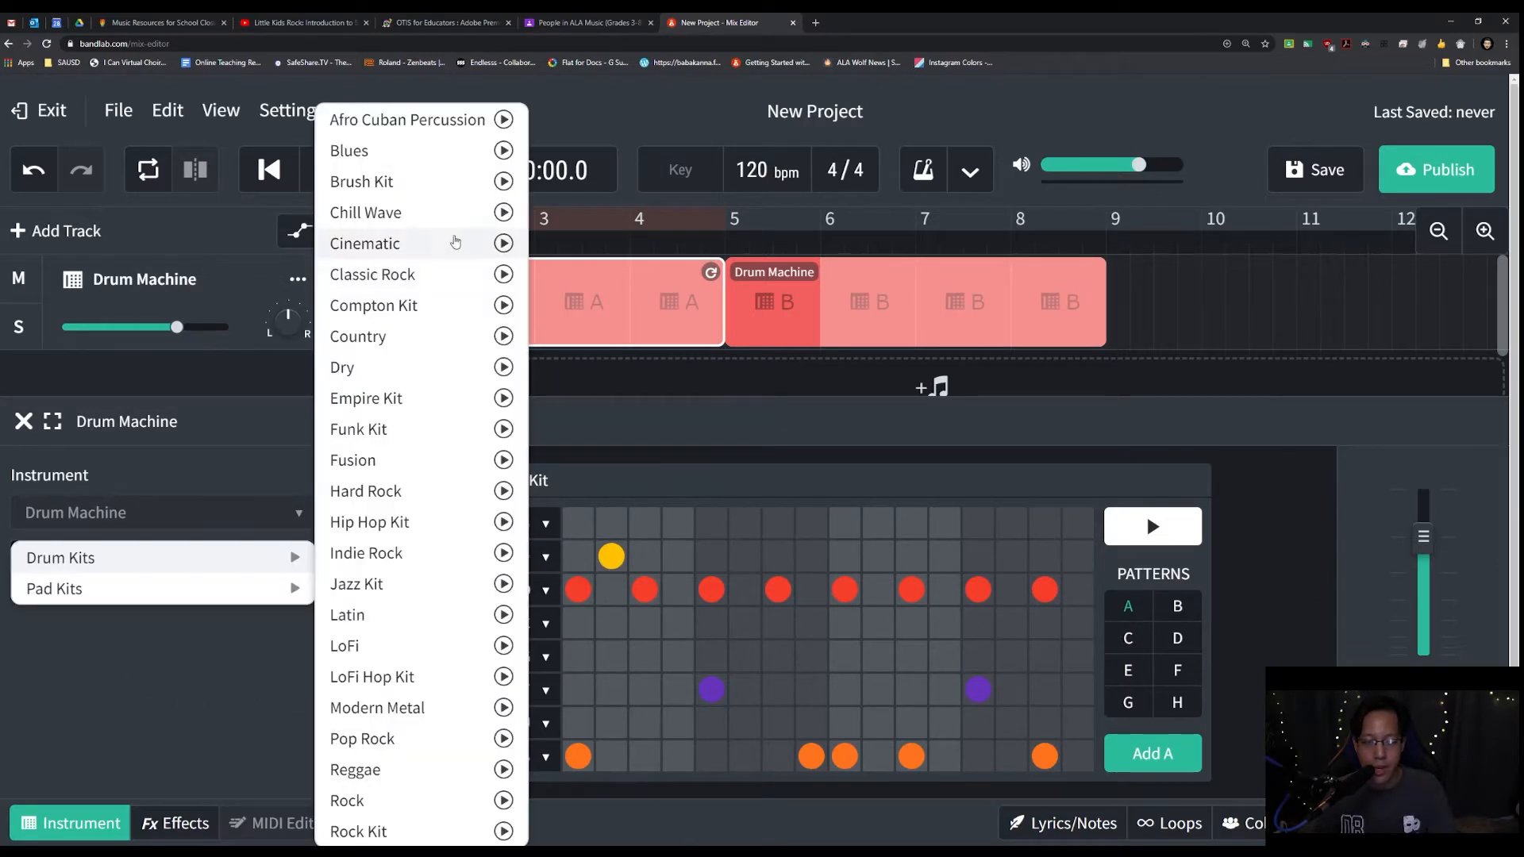
left_click(503, 274)
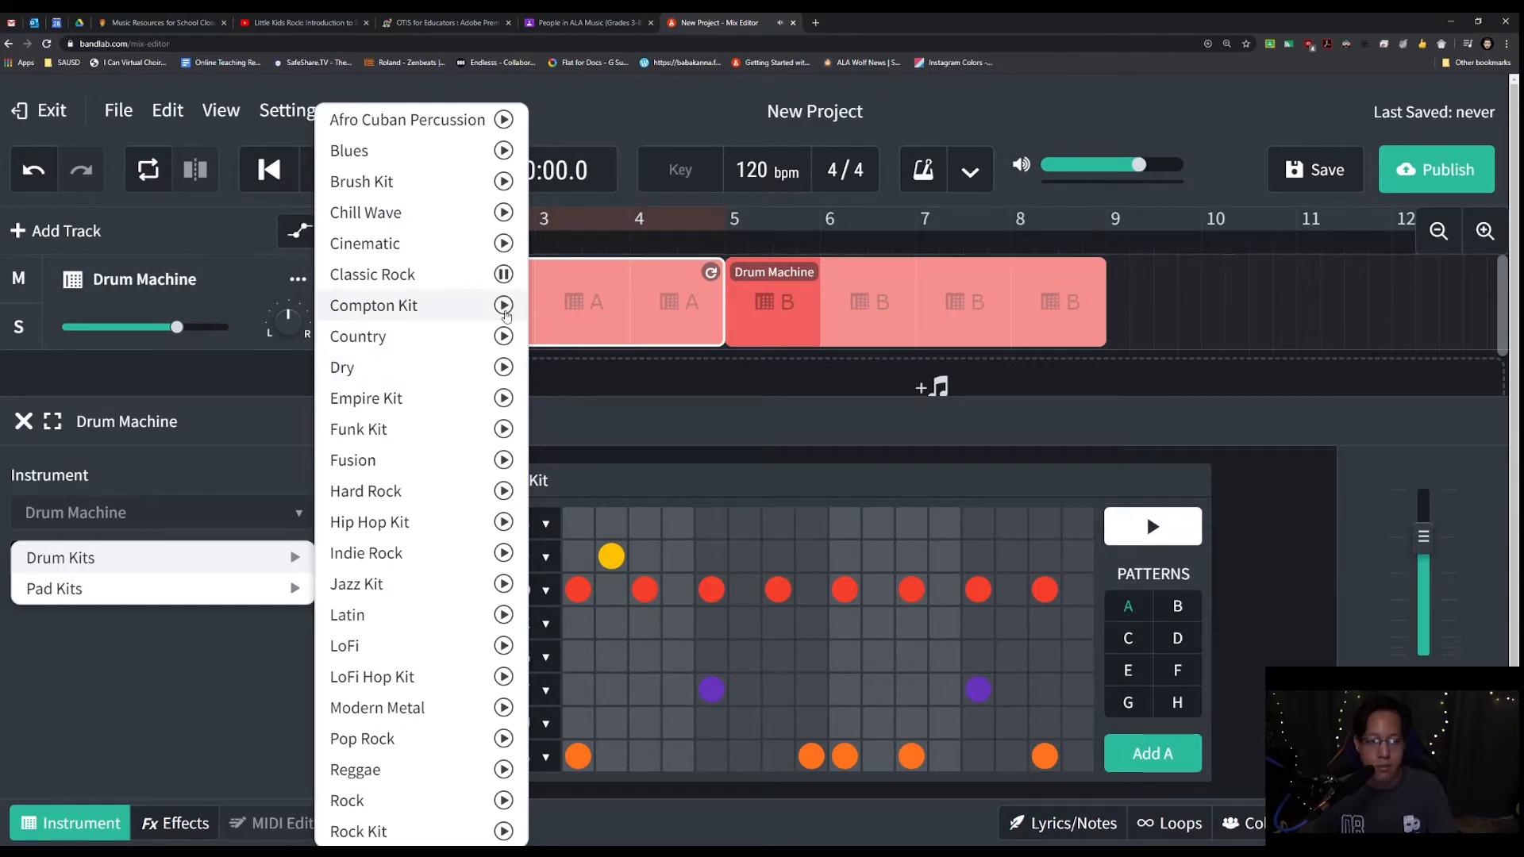
left_click(504, 307)
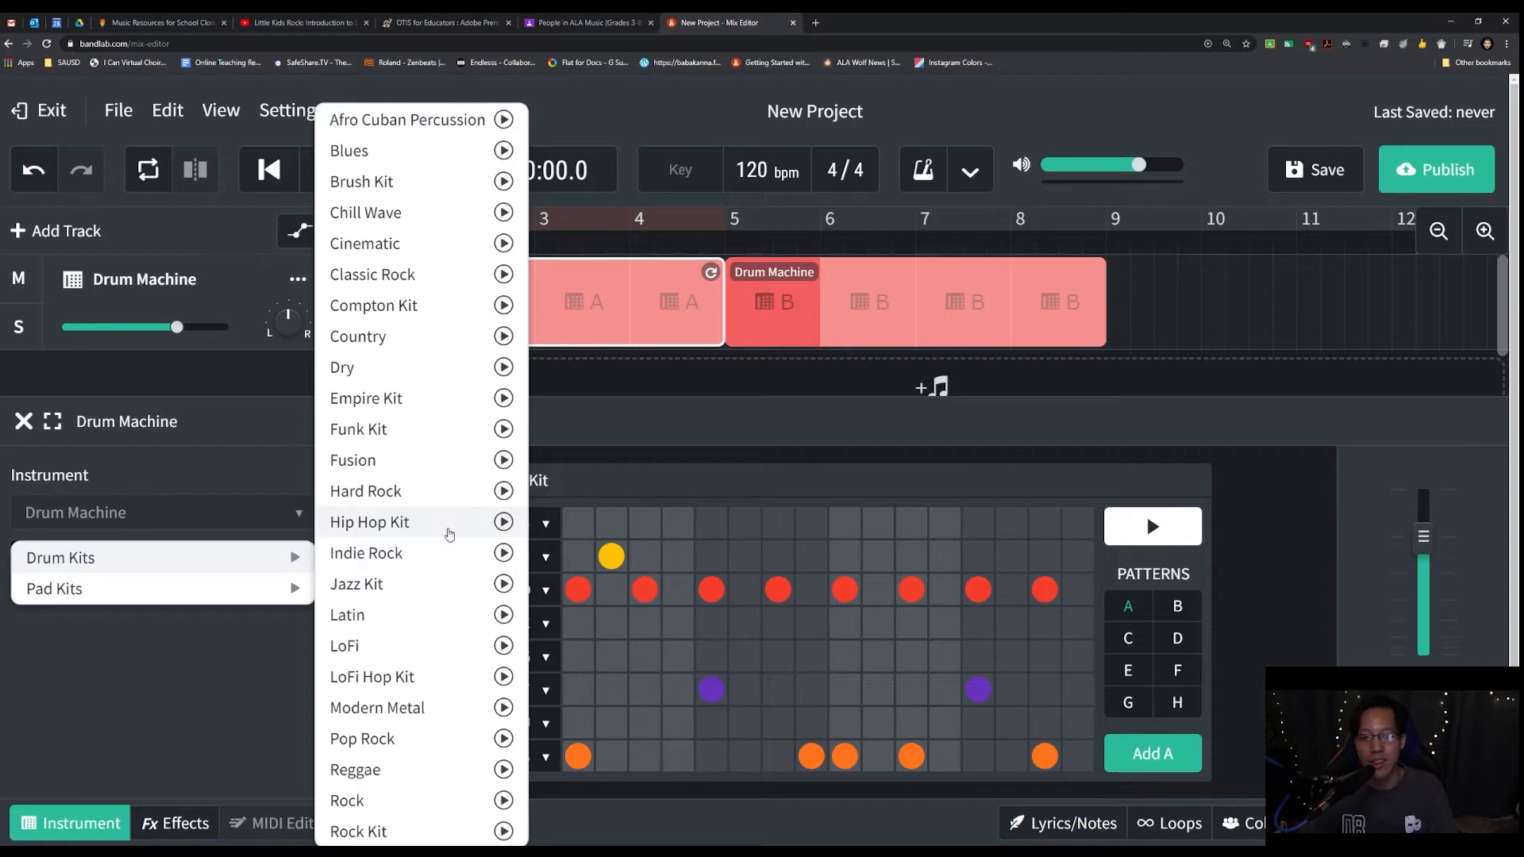
Switch the drum machine's kit to LoFi and play pattern A with it
left_click(373, 645)
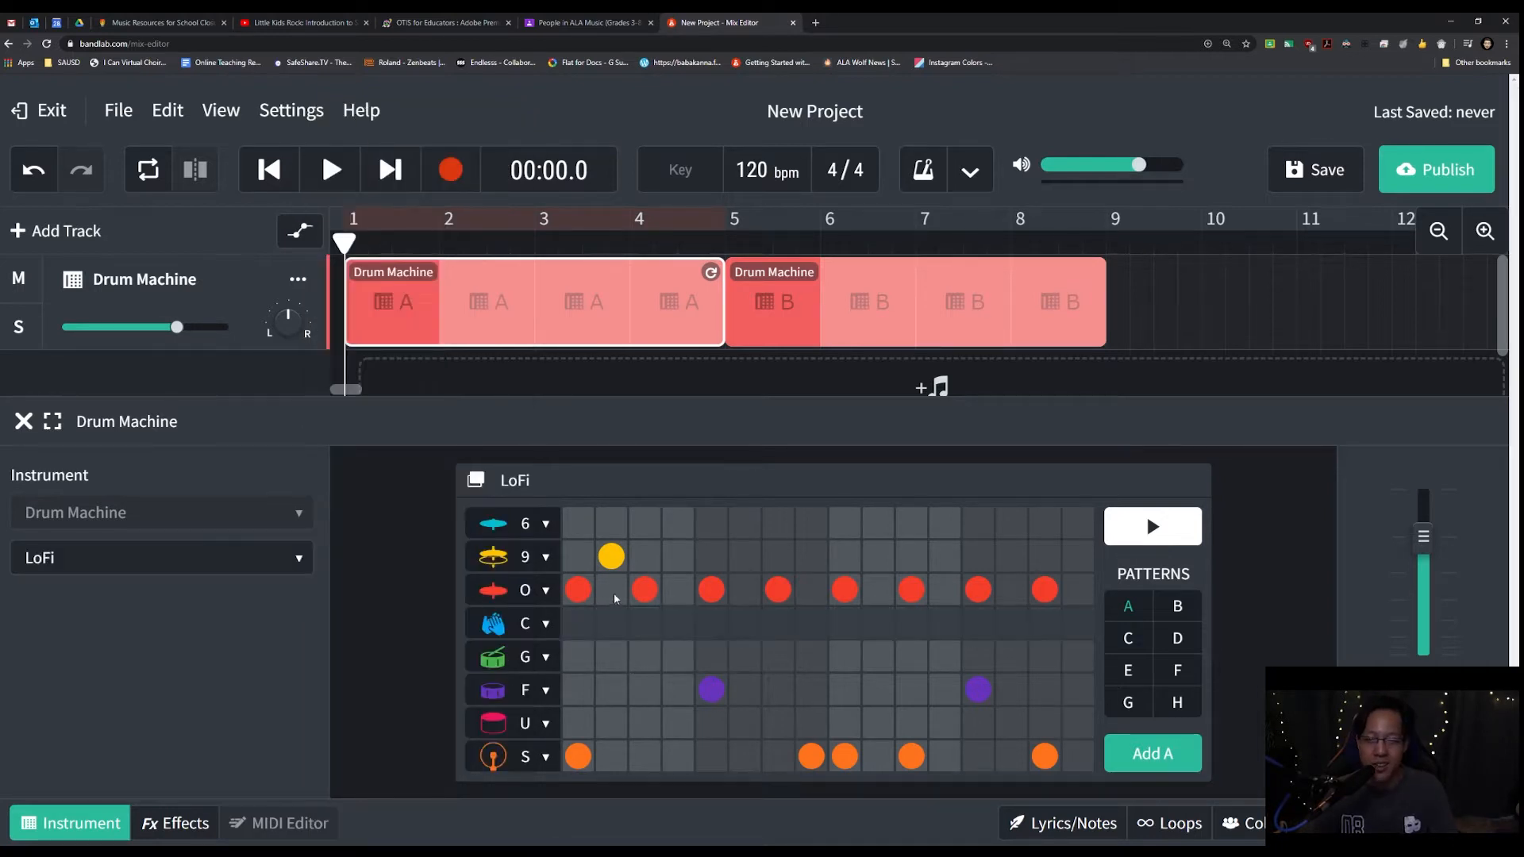
left_click(1154, 530)
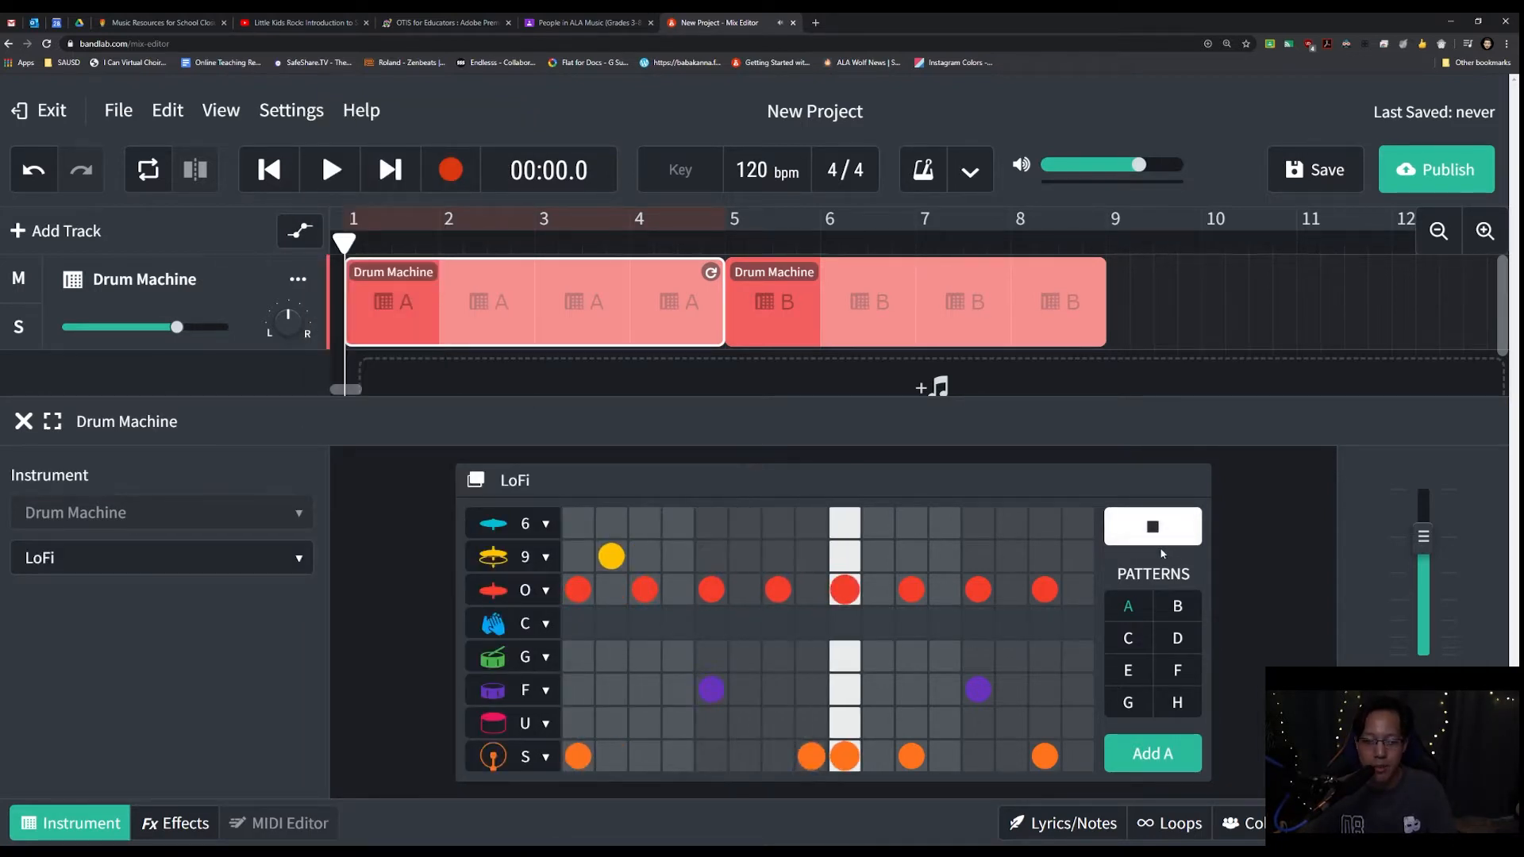
left_click(1154, 536)
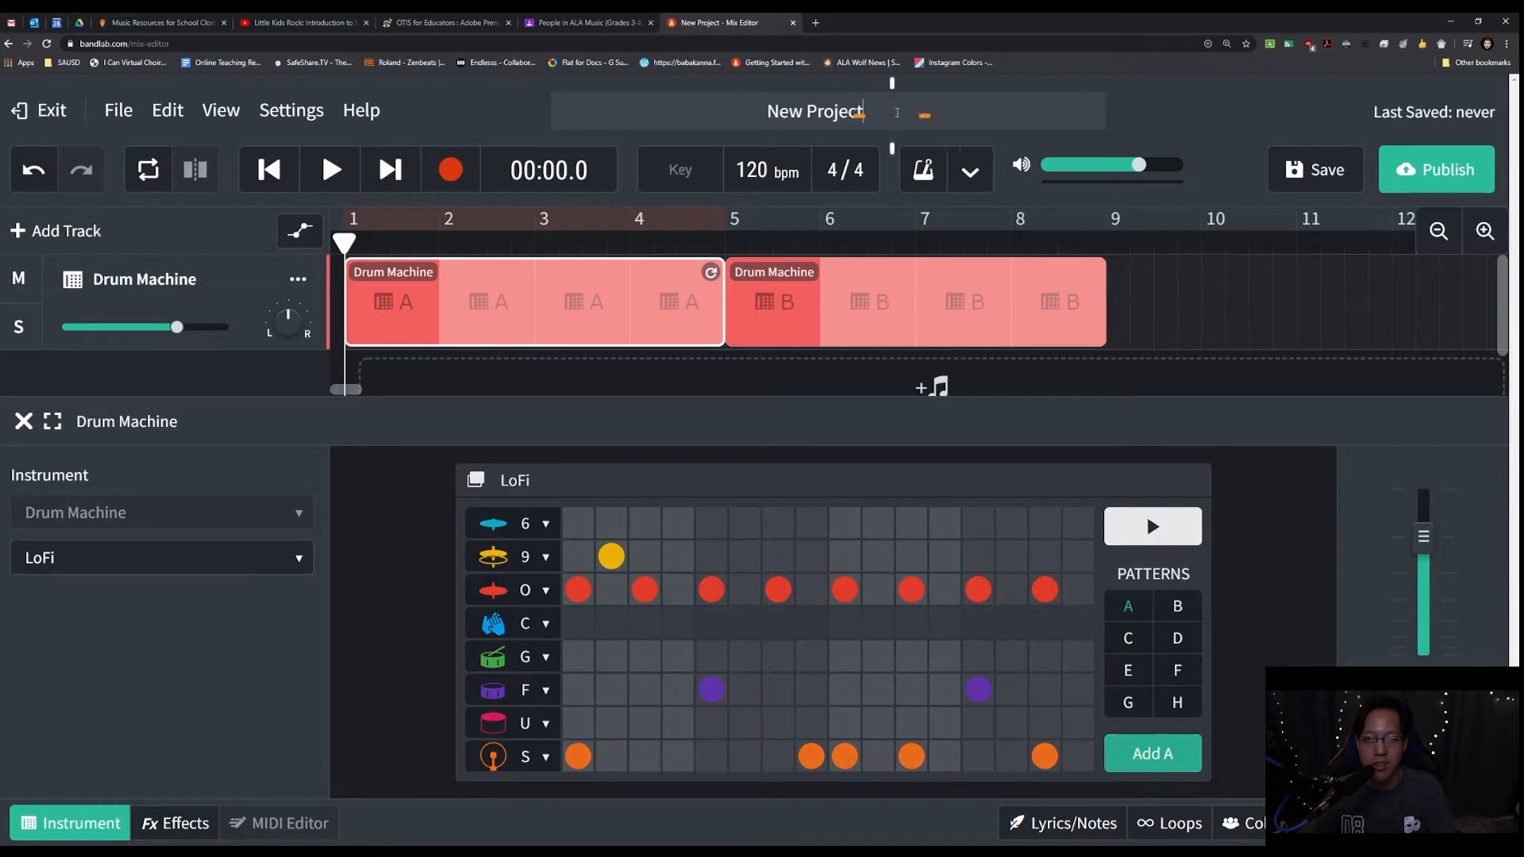
Rename the project as New Lo-Fi Tutorial
key("ctrl+a")
key("BackSpace")
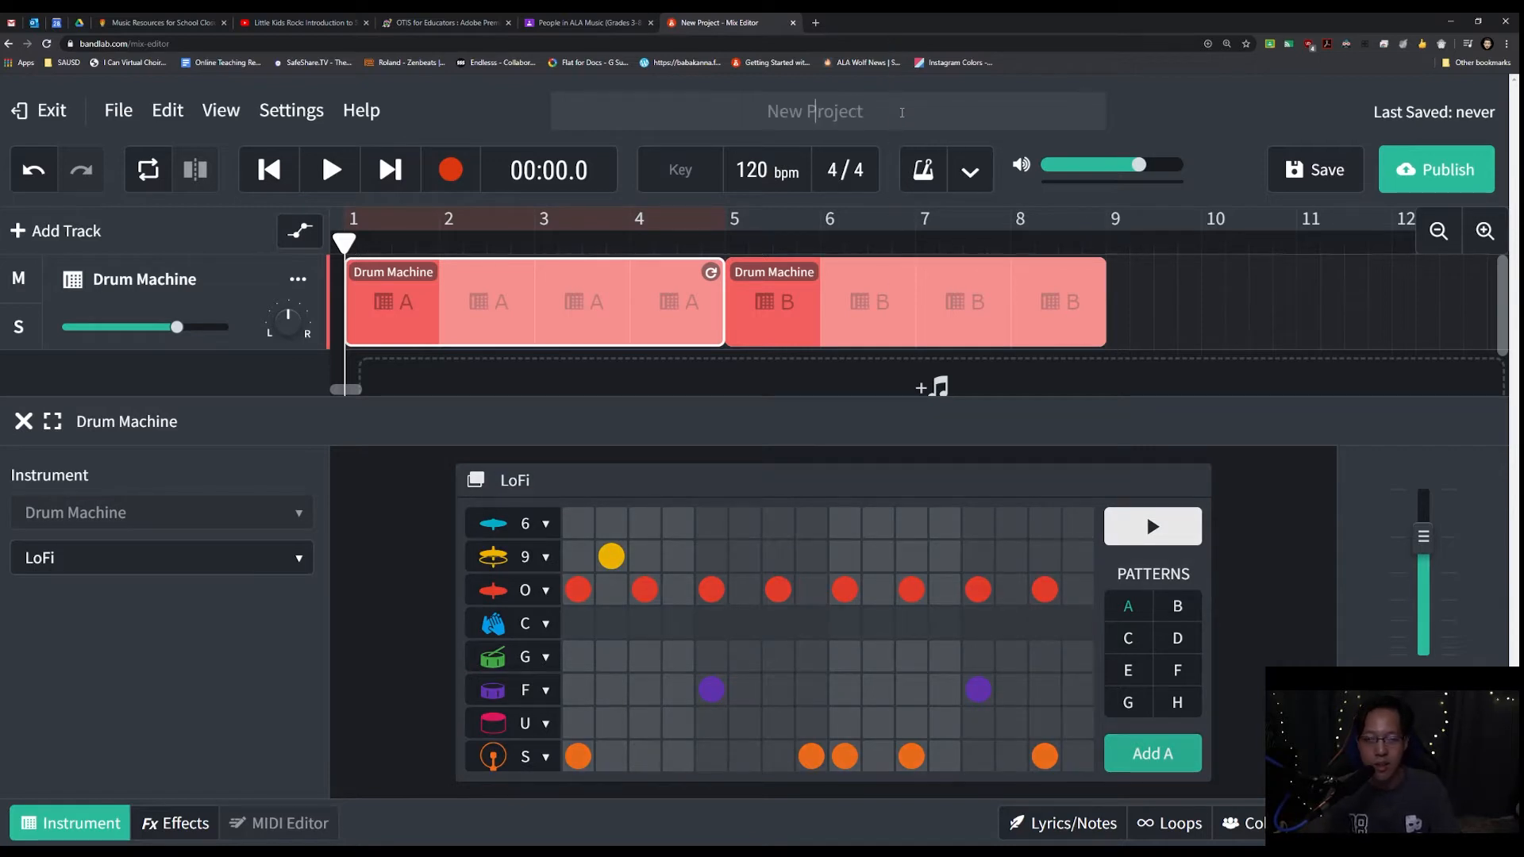
type("New Lo-Fi Tutorial")
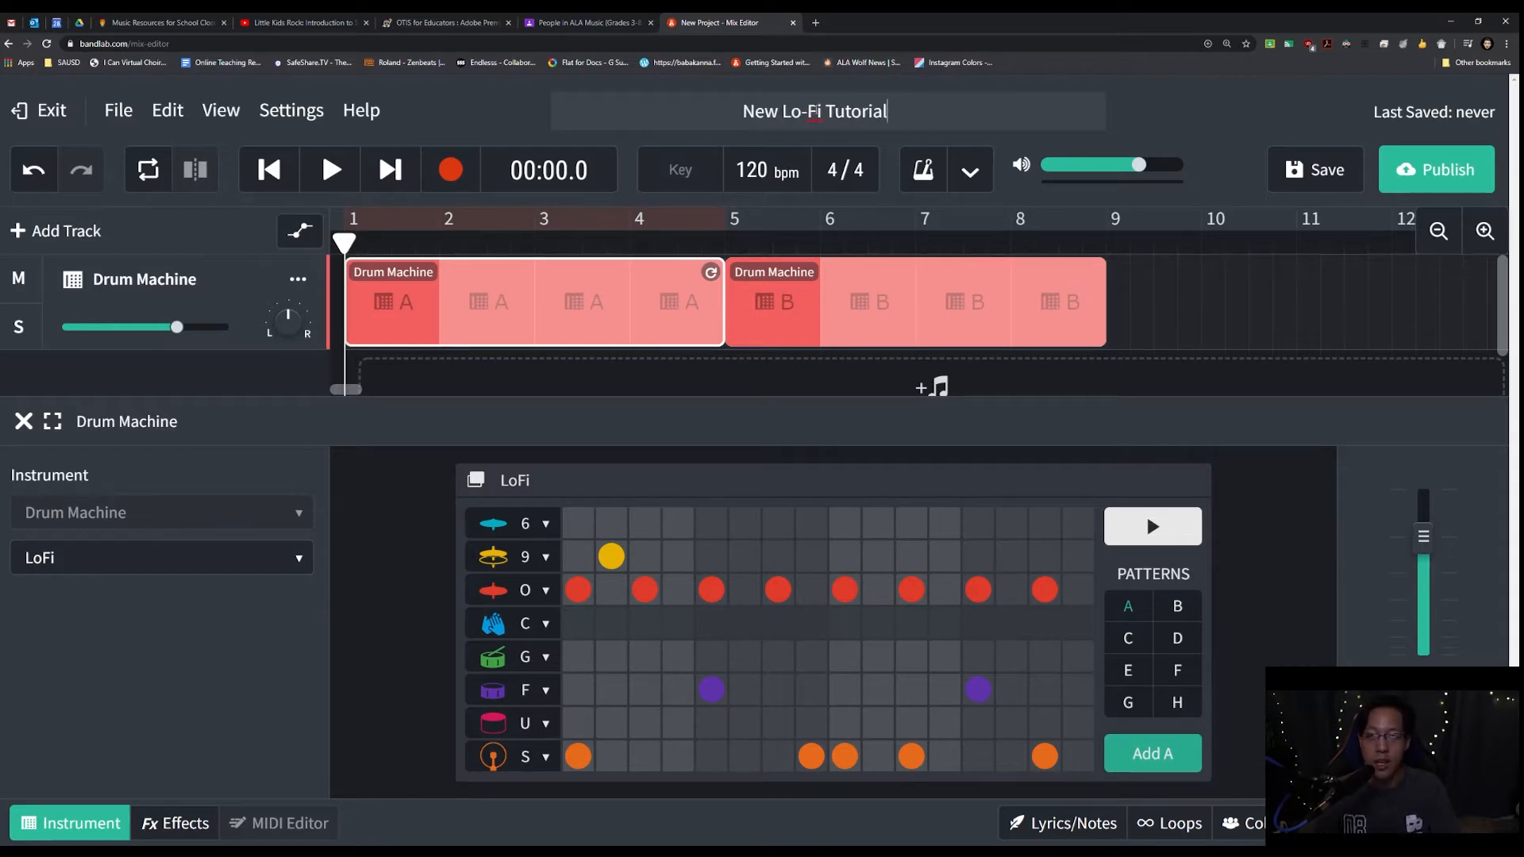
left_click(786, 174)
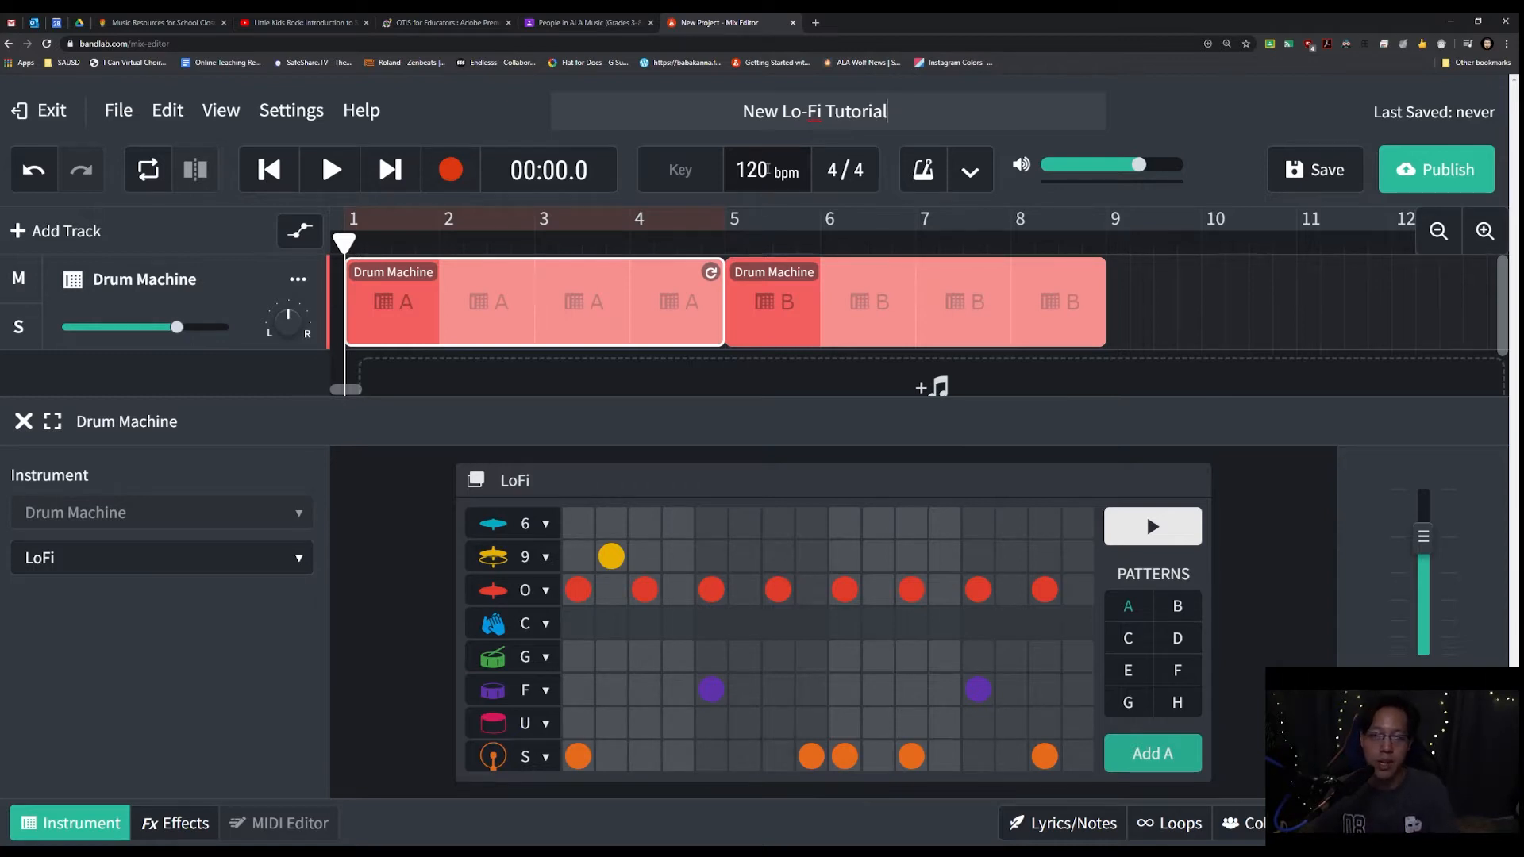
key("Return")
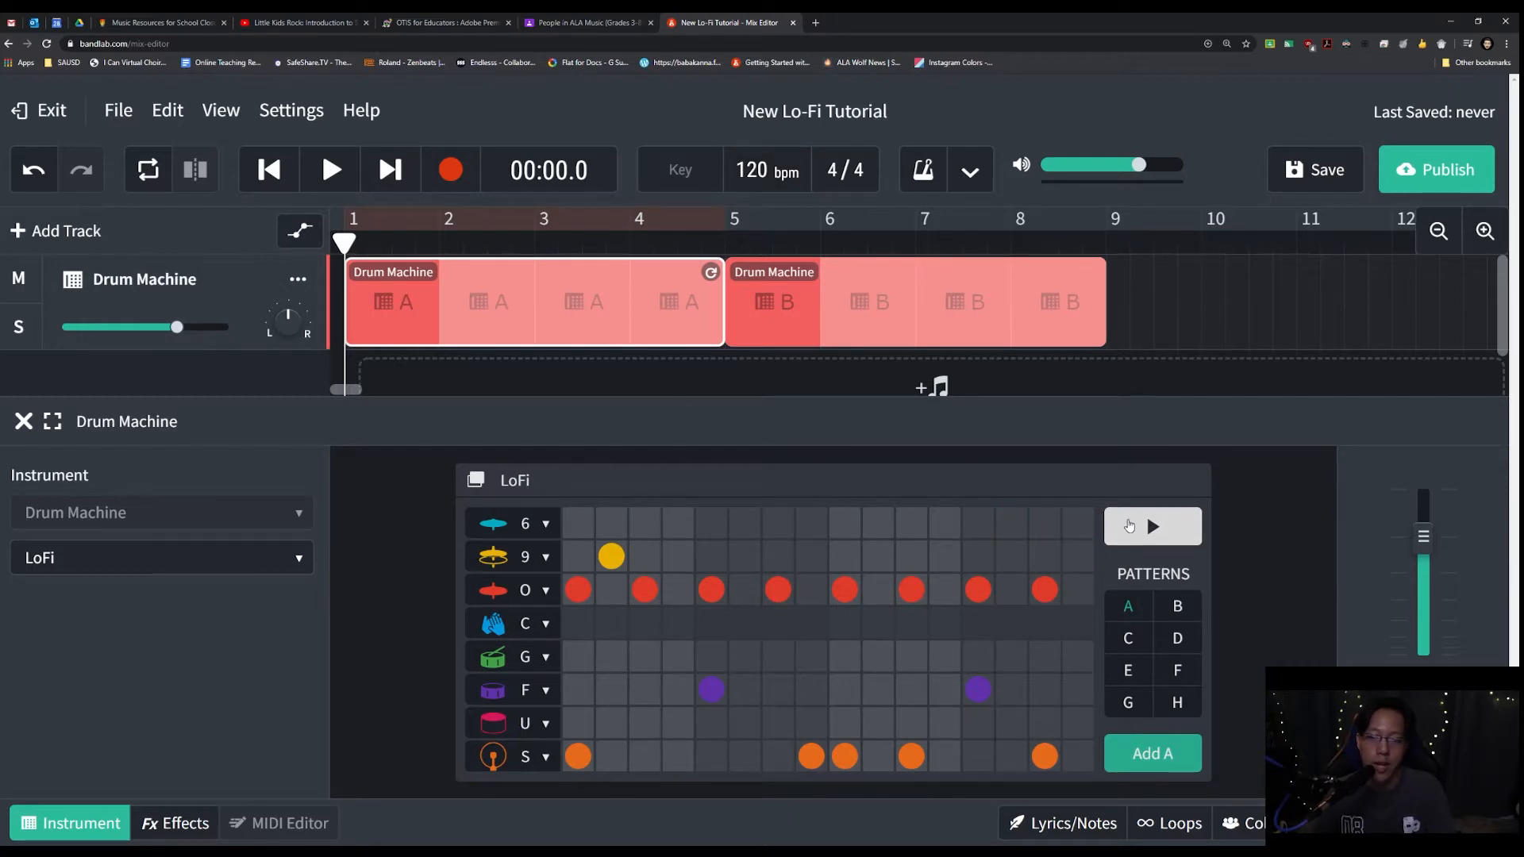
Try out different project tempos, such as 106, 179 and 40 bpm, while playing pattern A
scroll(760, 169, "down", 4)
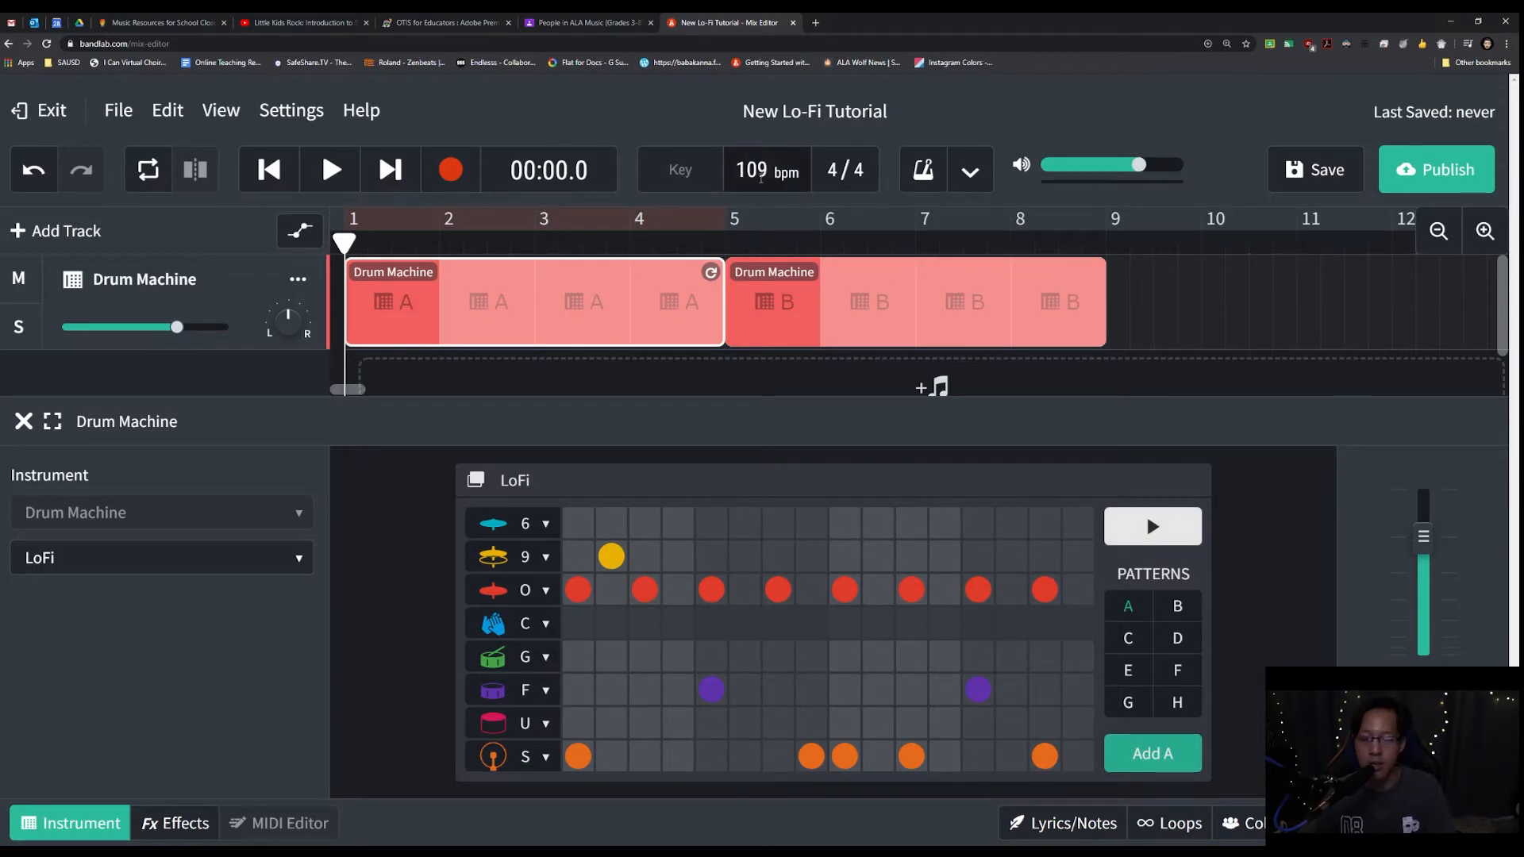
scroll(764, 170, "down", 2)
left_click_drag(772, 219, 774, 186)
left_click(1187, 544)
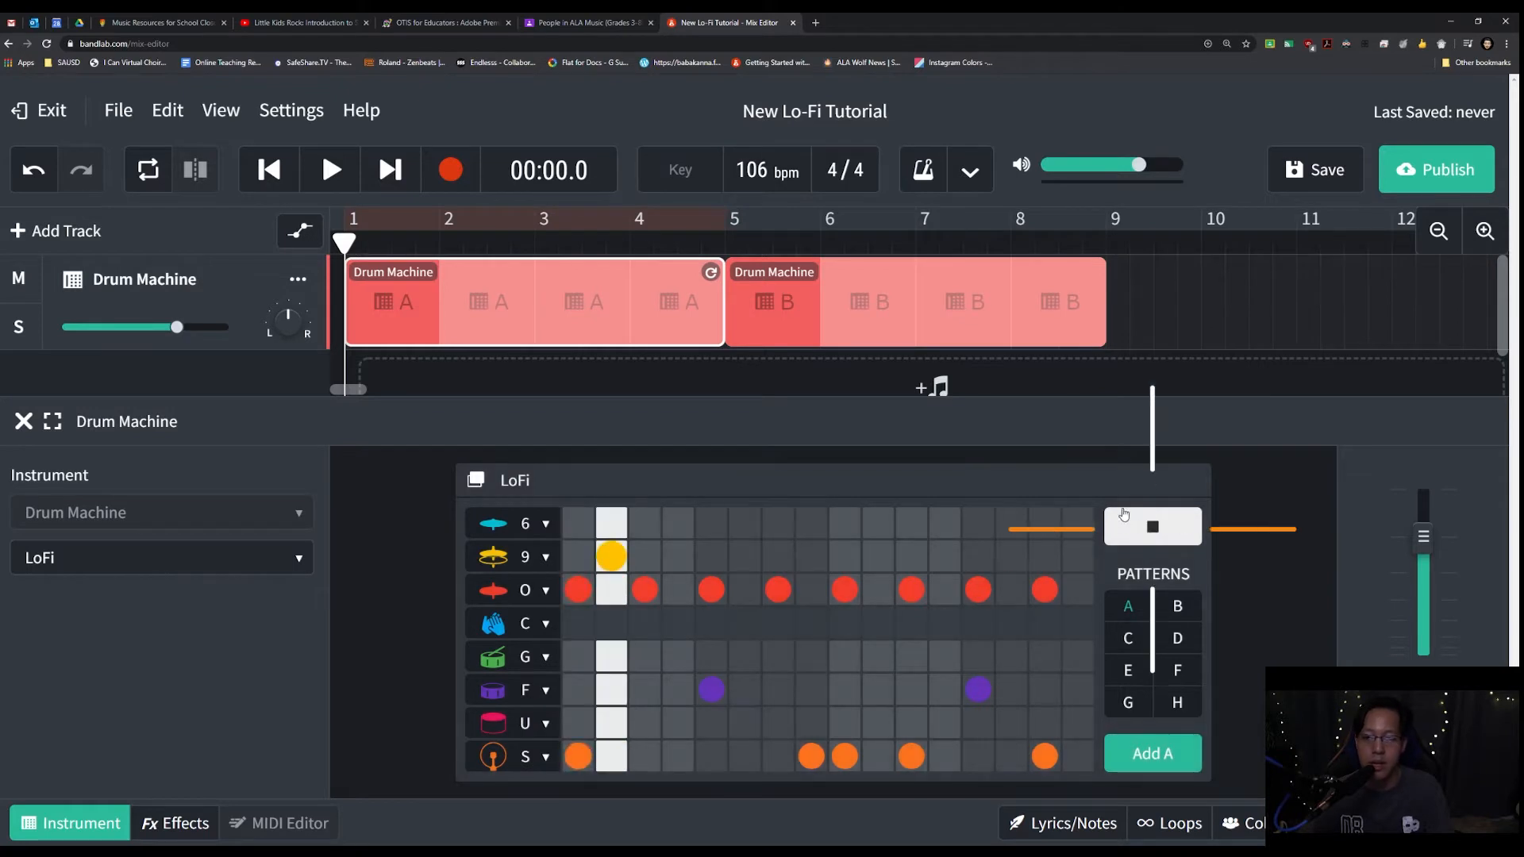
left_click_drag(756, 169, 793, 15)
left_click_drag(757, 167, 798, 38)
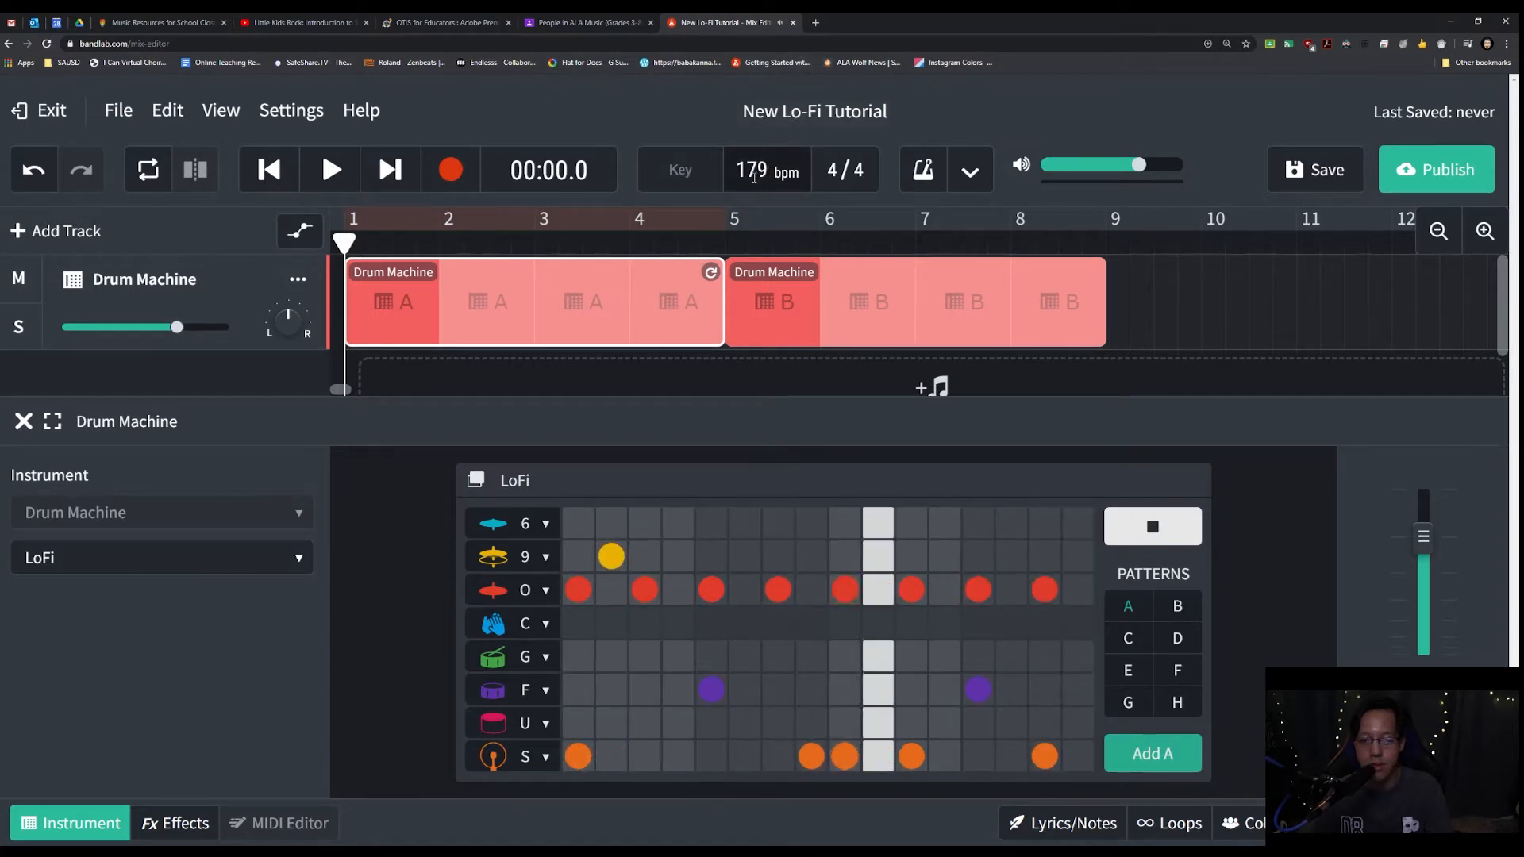
left_click_drag(758, 173, 757, 627)
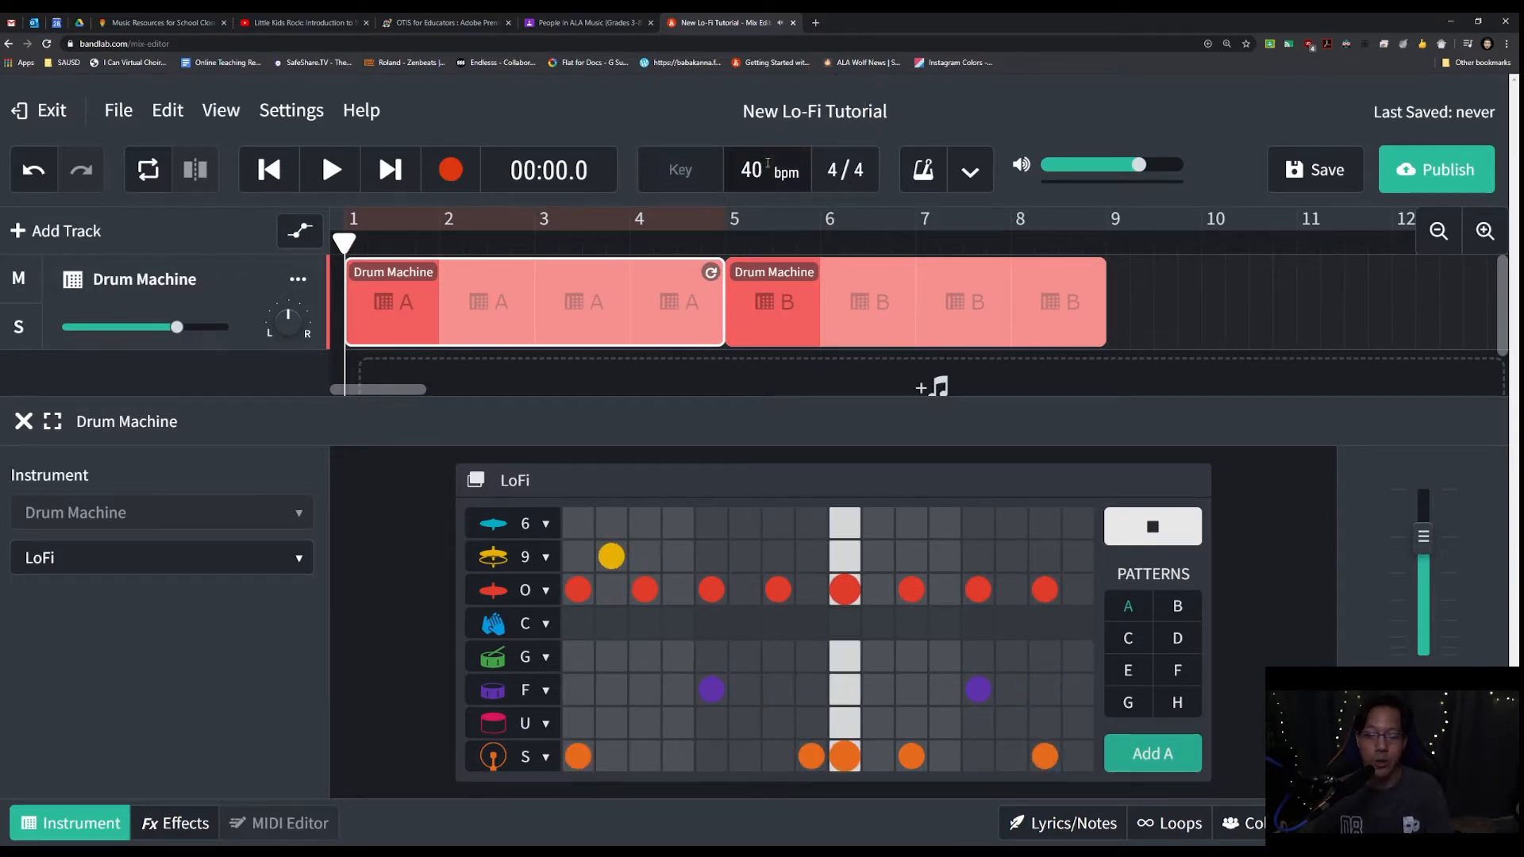
Set the project tempo to 85 bpm and stop the pattern playback
key("BackSpace")
key("BackSpace")
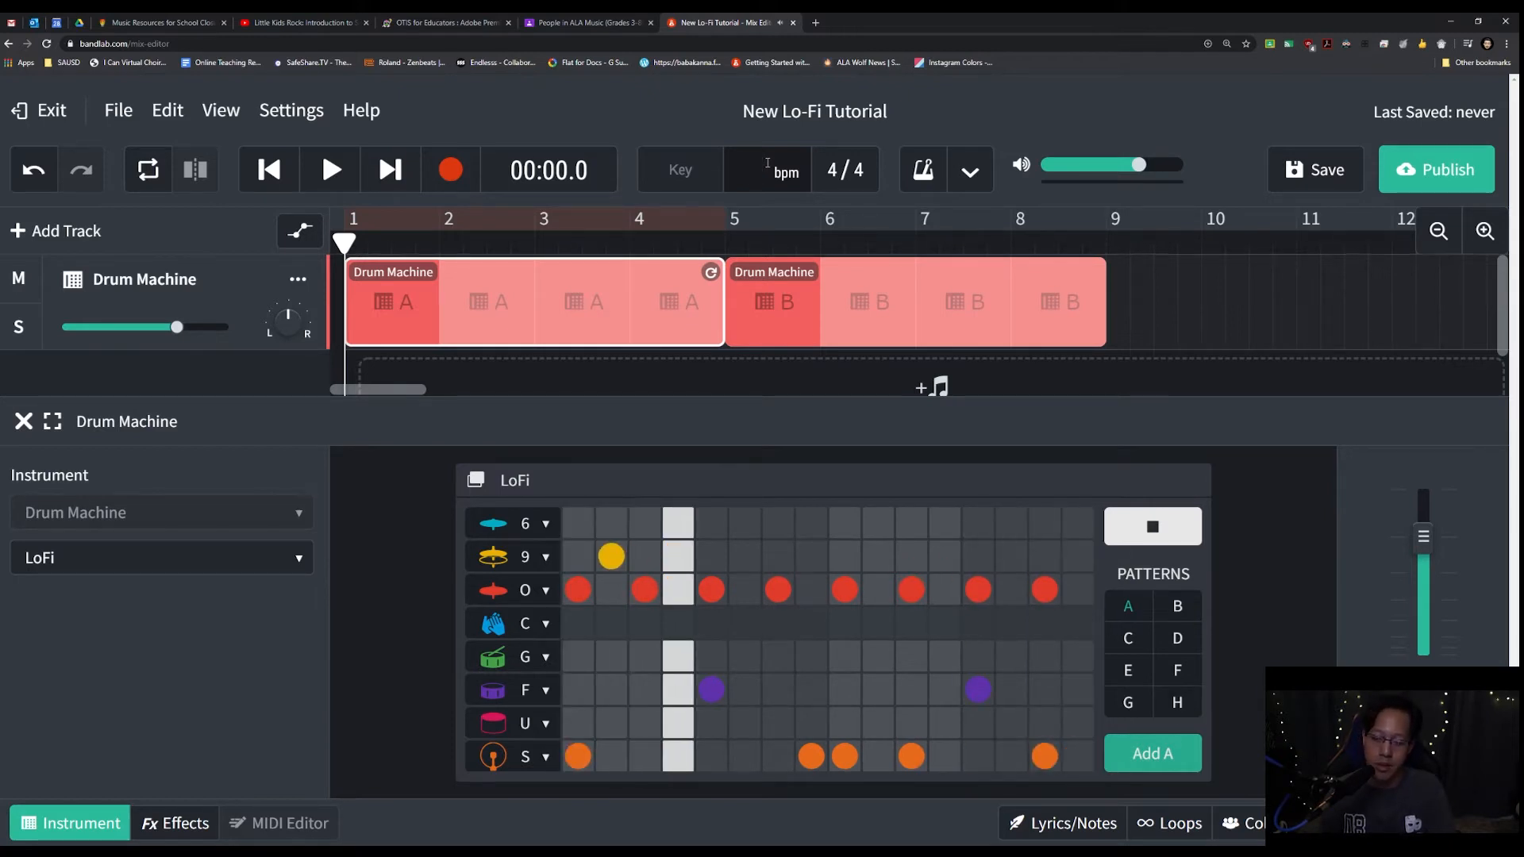
type("85")
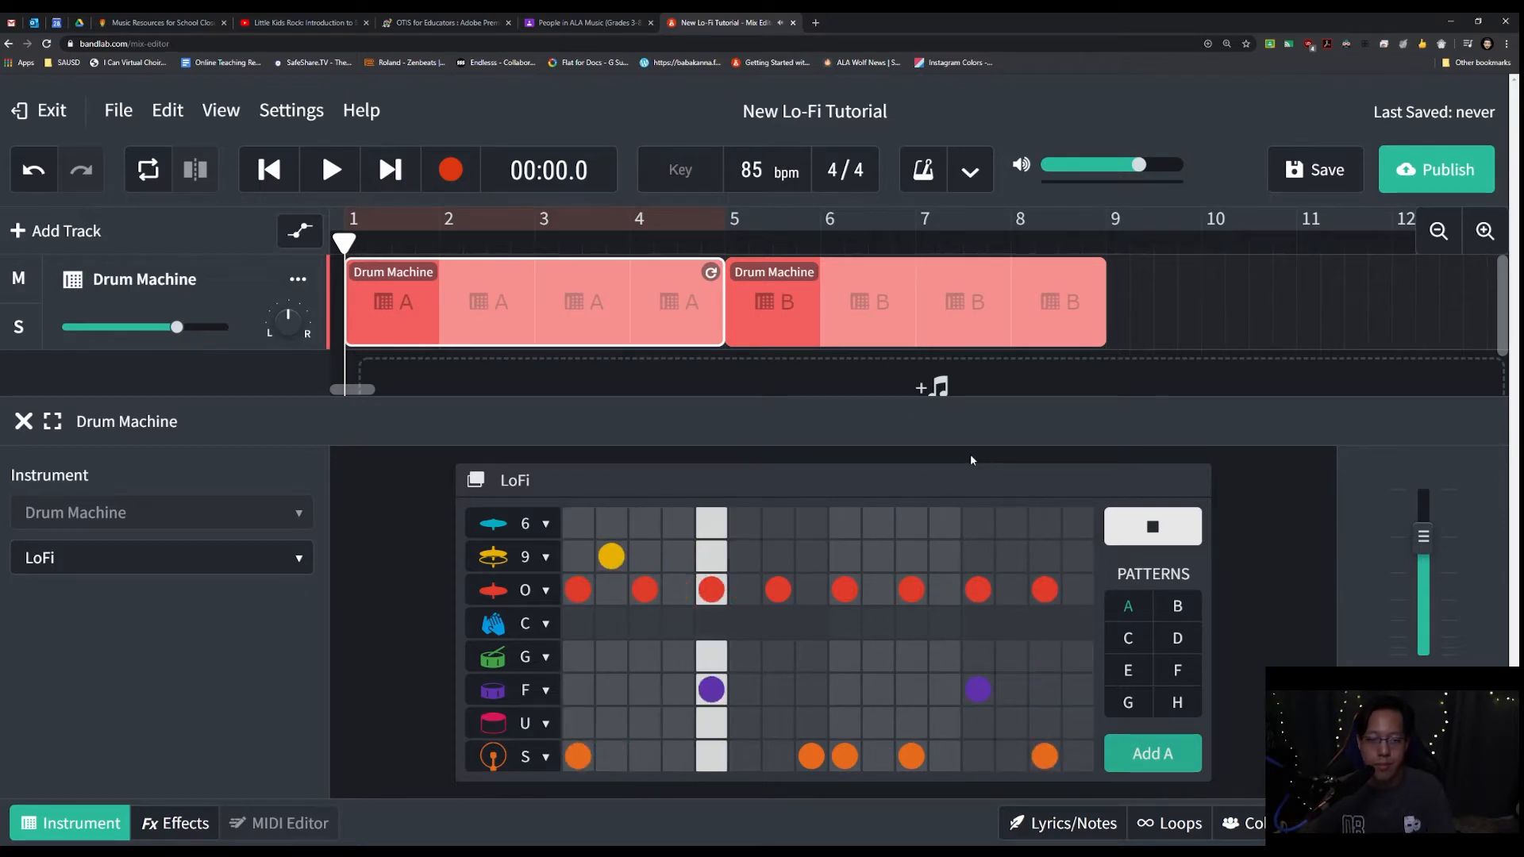
left_click(1131, 539)
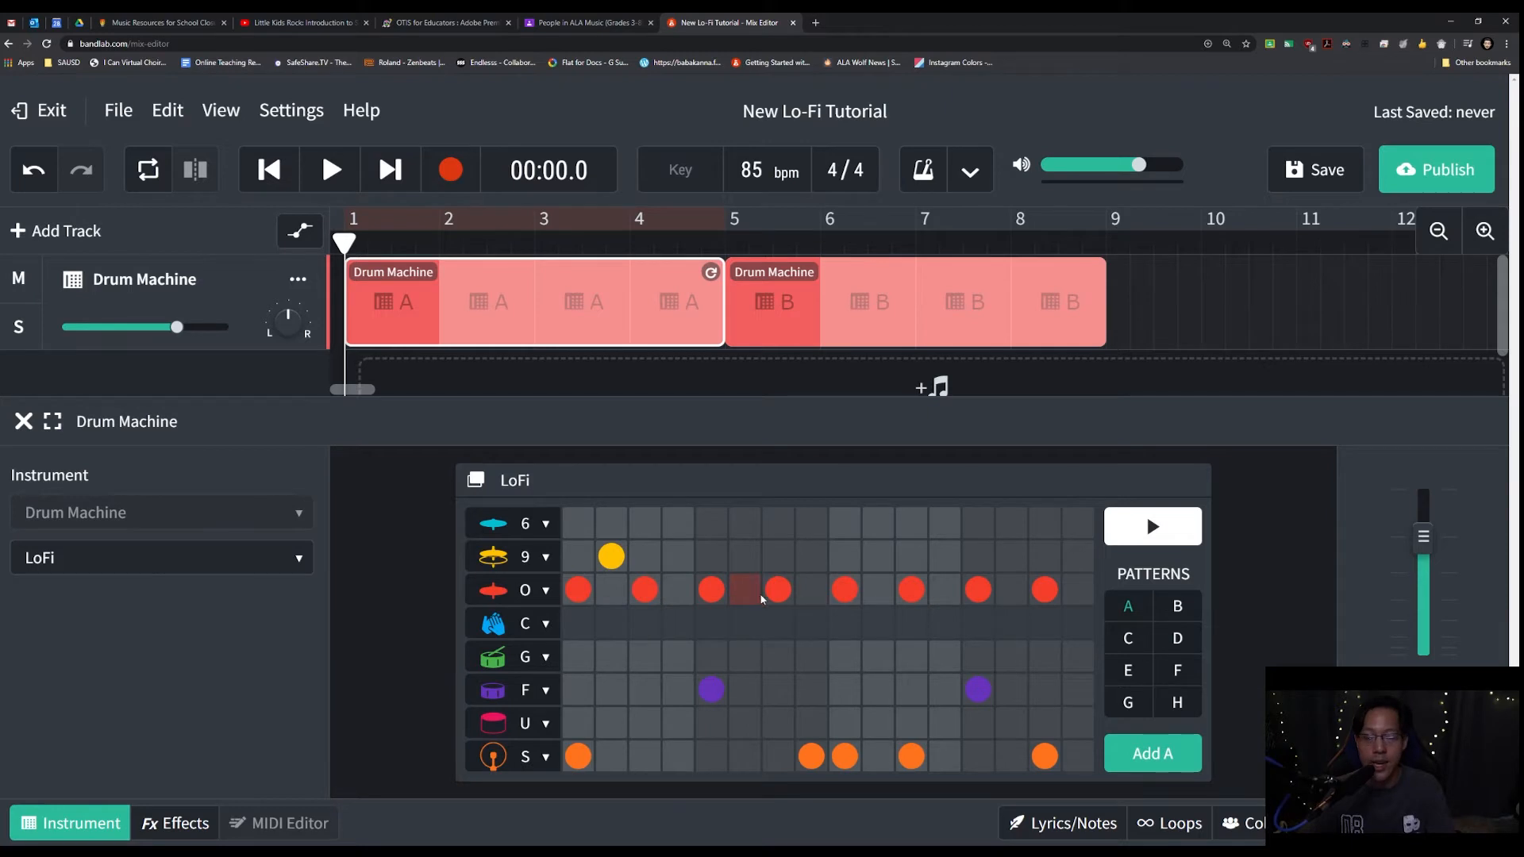
Play pattern A, clear all hits from its 9 and O cymbal rows, and add an S-row kick on the last beat step
left_click(1152, 526)
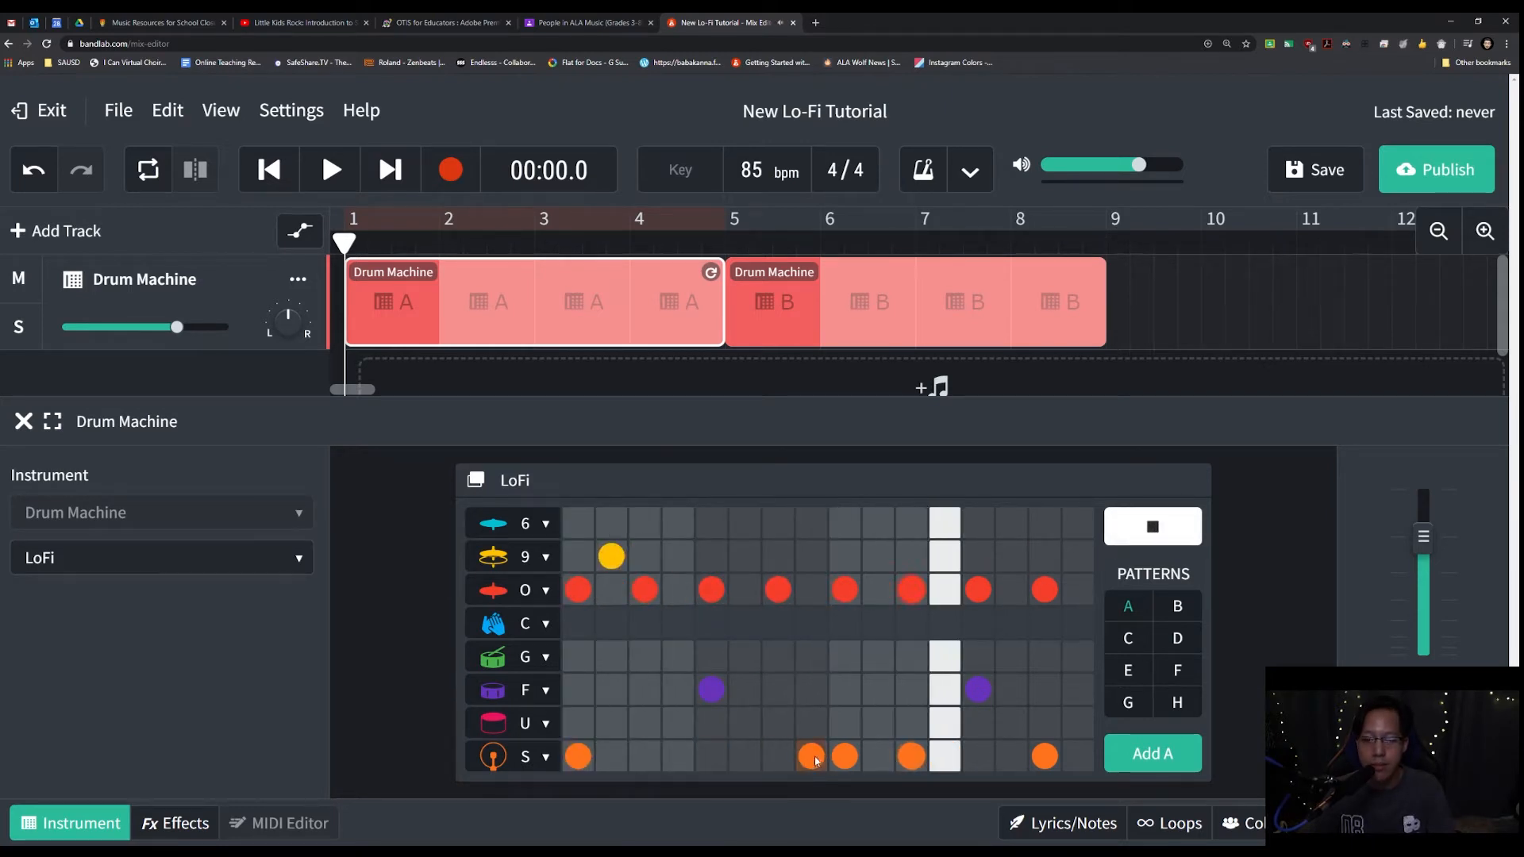
left_click(577, 589)
left_click(611, 557)
left_click(645, 590)
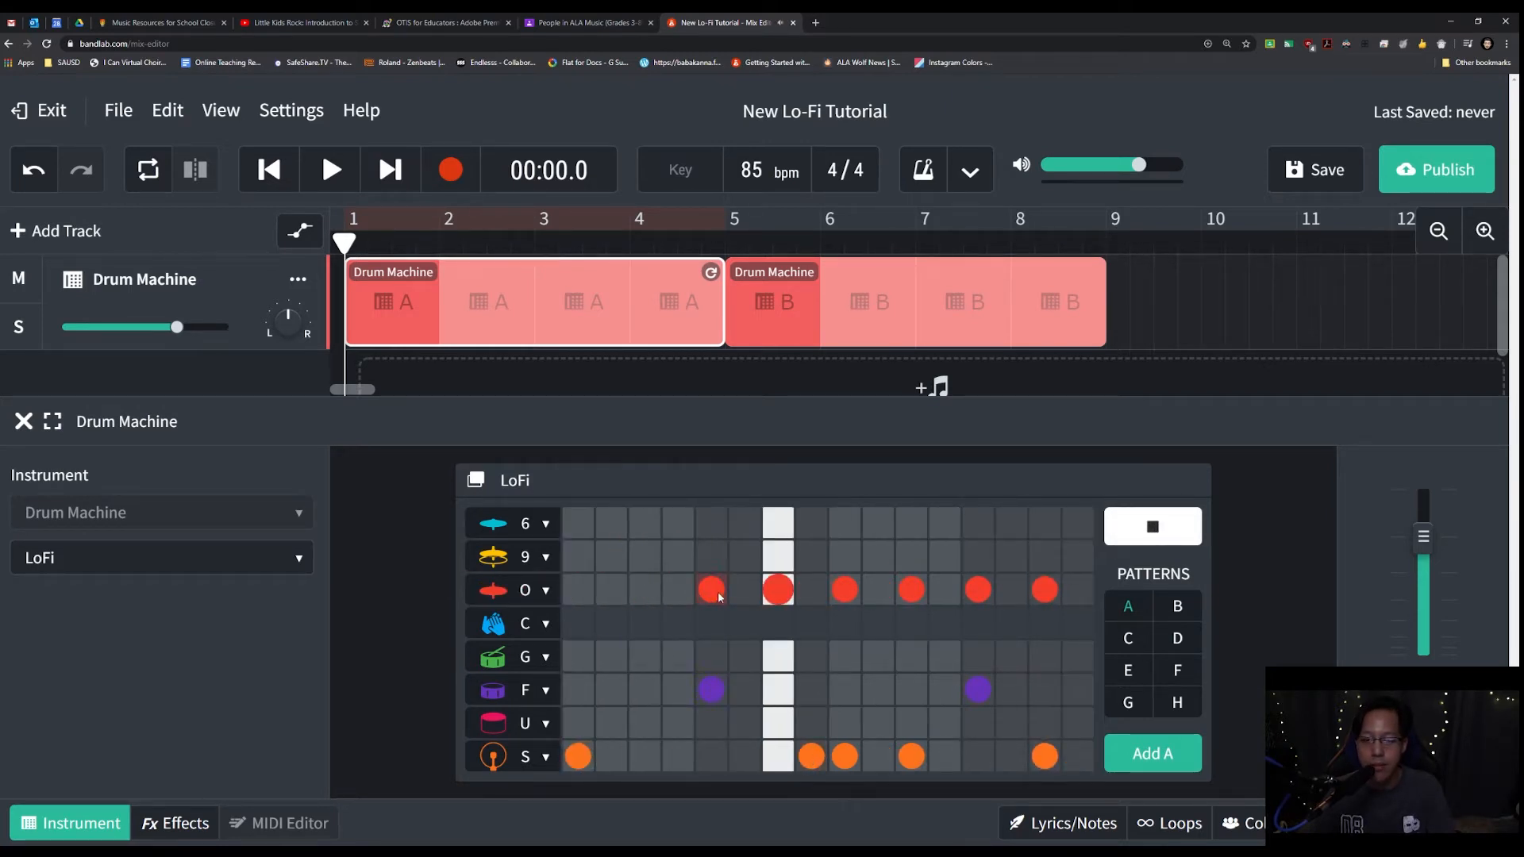
left_click(713, 590)
left_click(779, 591)
left_click(846, 592)
left_click(911, 589)
left_click(977, 590)
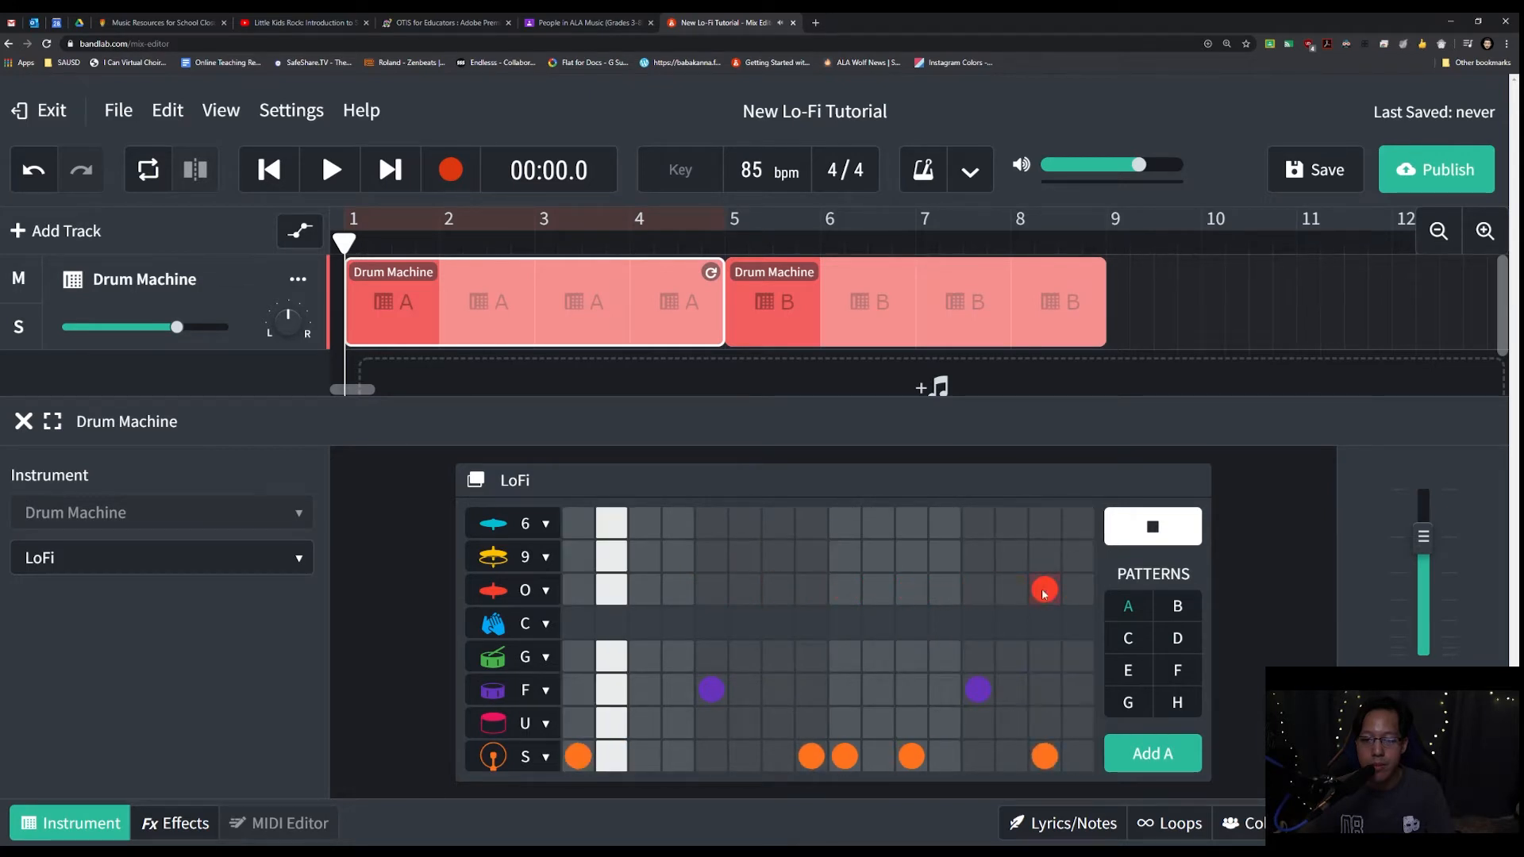
left_click(1044, 590)
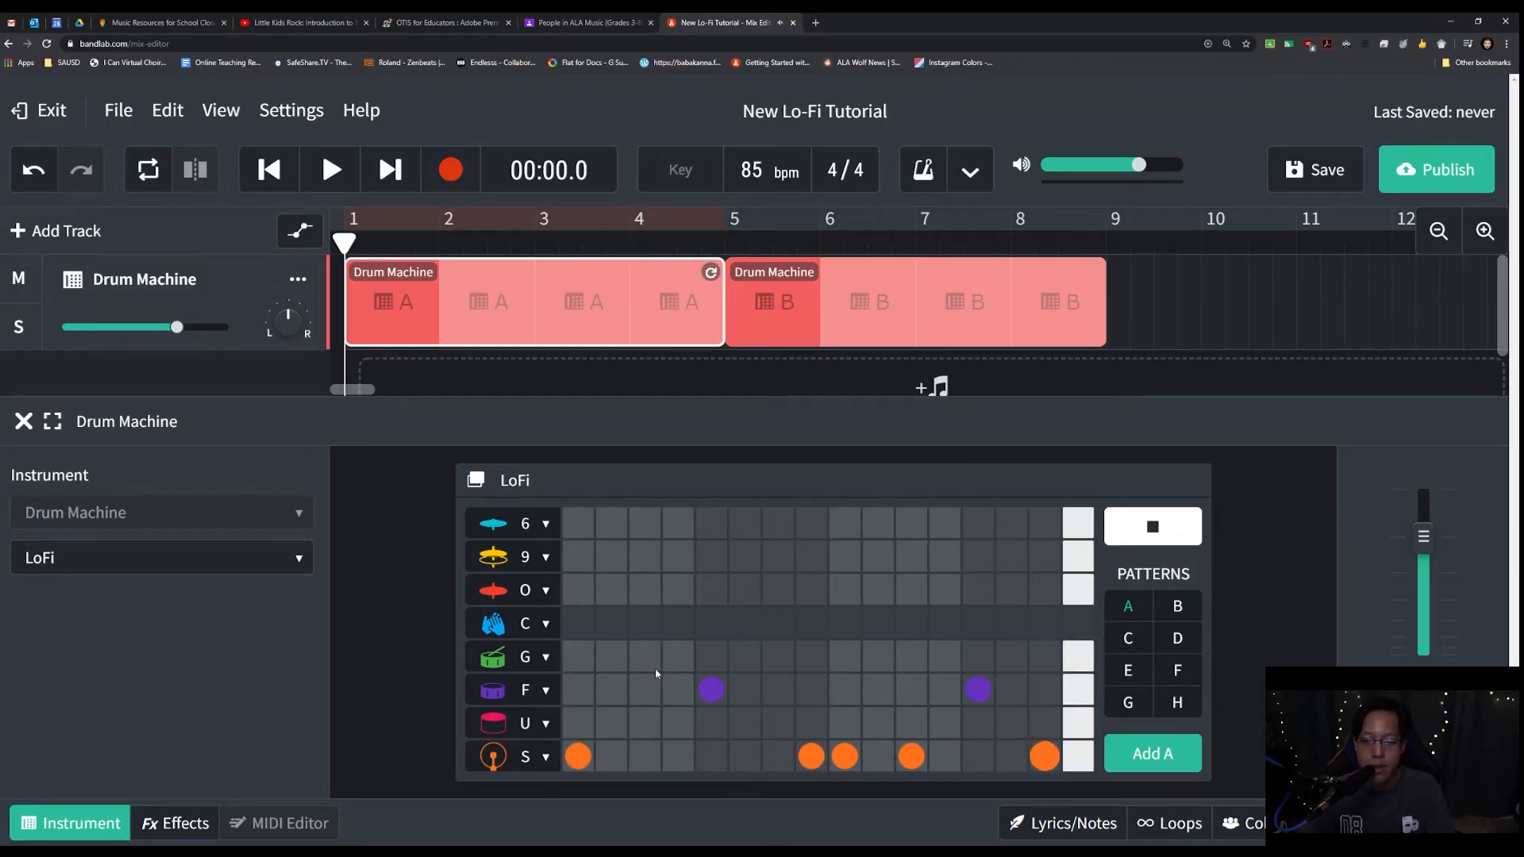
left_click(1078, 756)
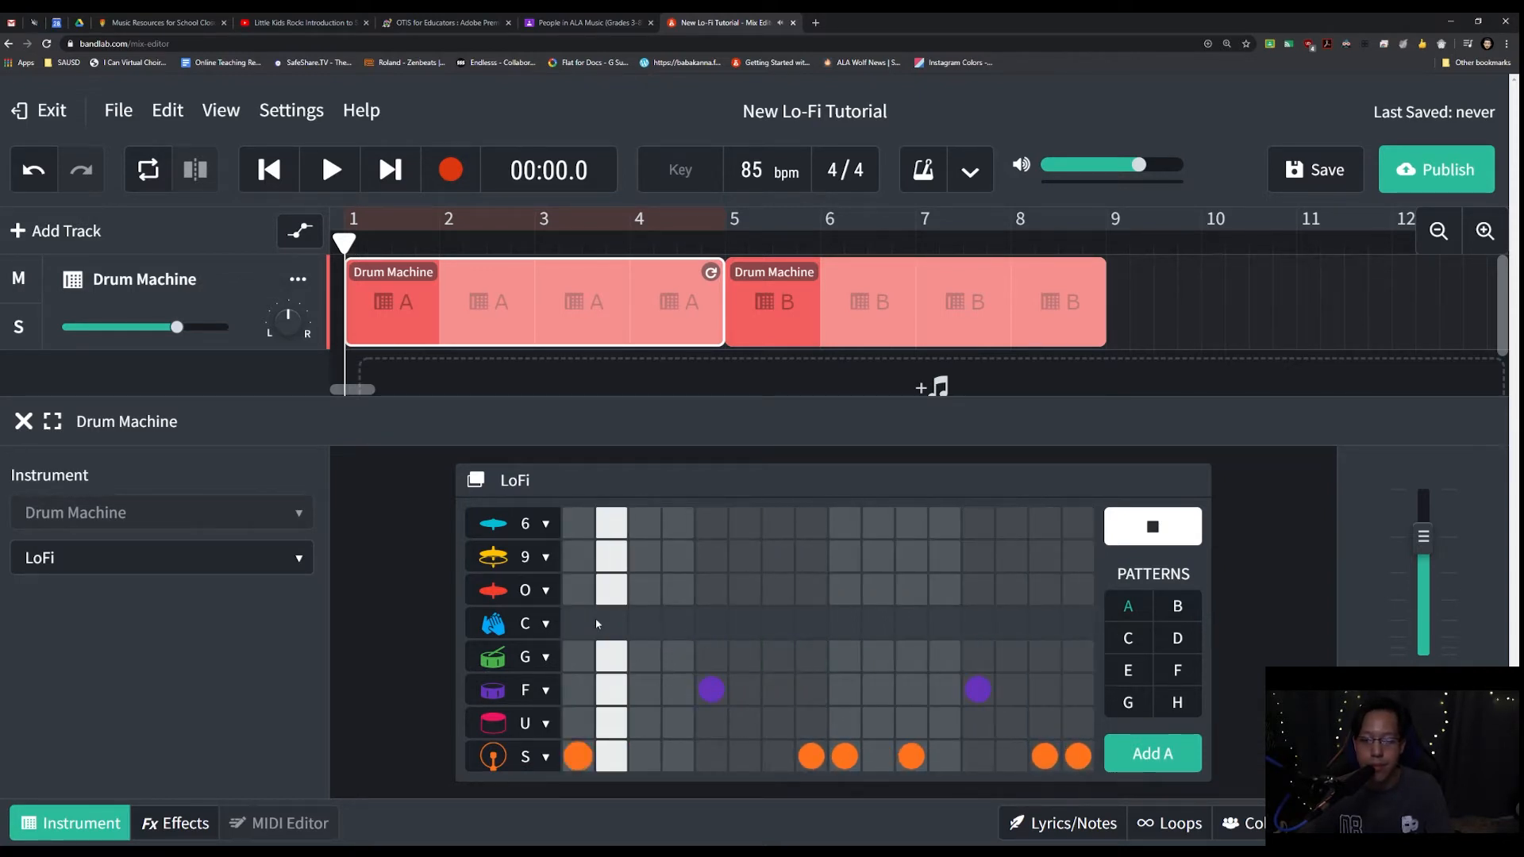
Add G-row snare hits on steps 14 and 16 of pattern A, check pattern B, and save the project
left_click(1080, 659)
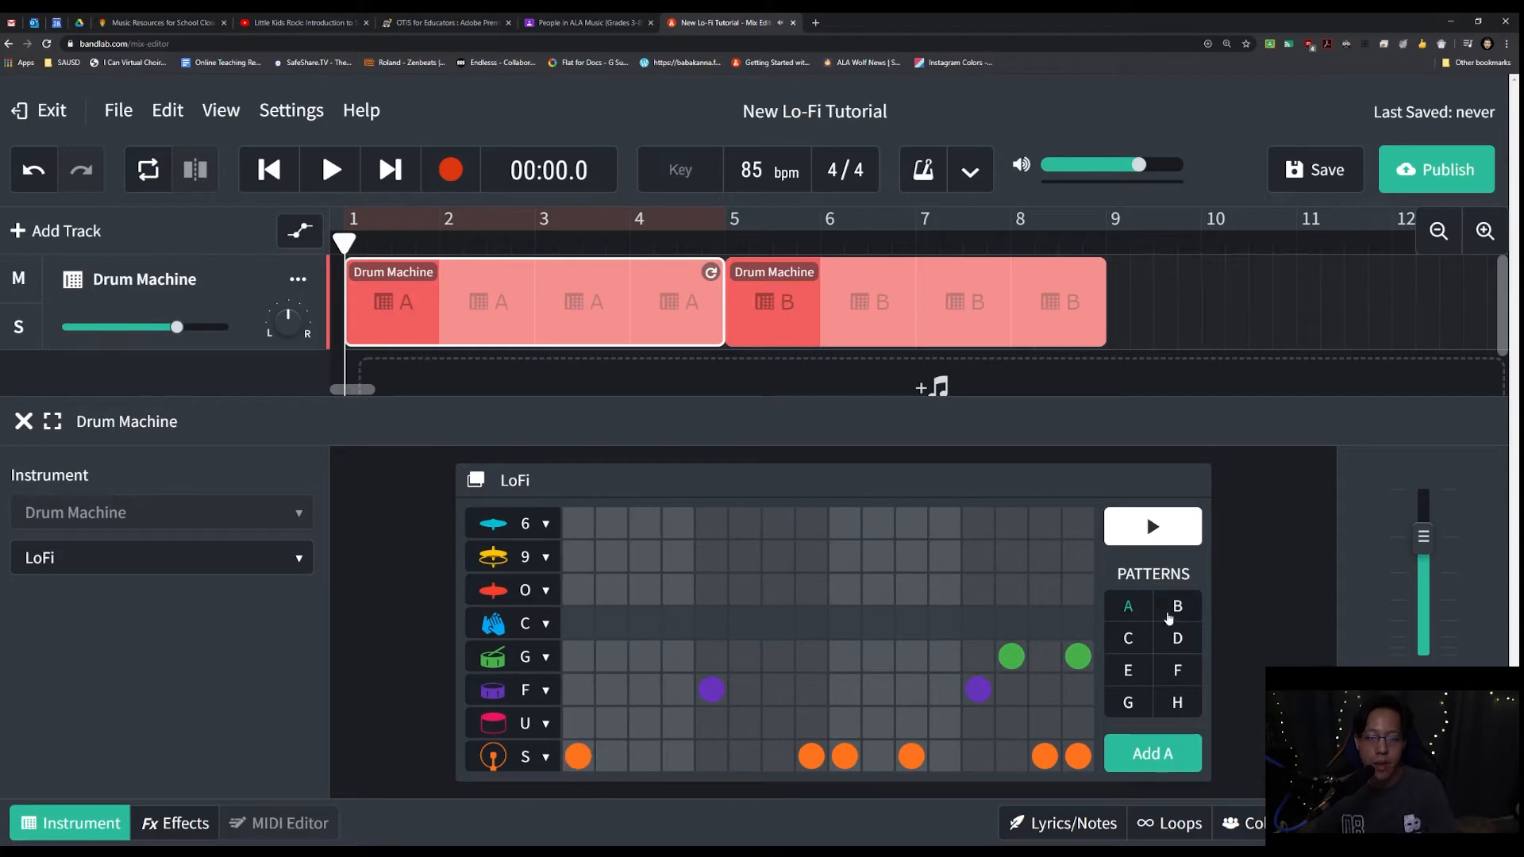
left_click(1180, 608)
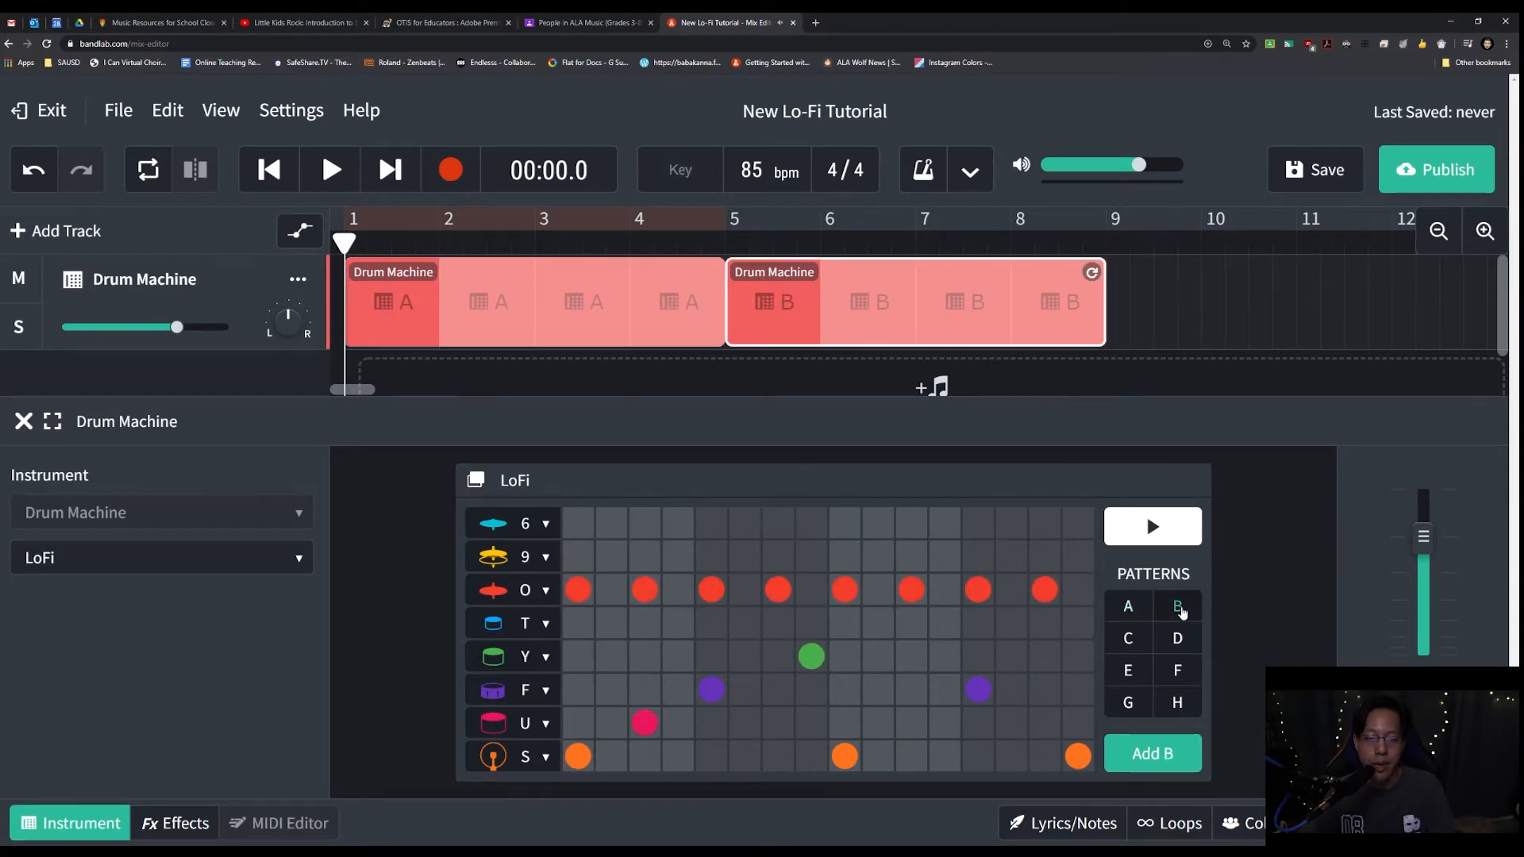
left_click(1132, 611)
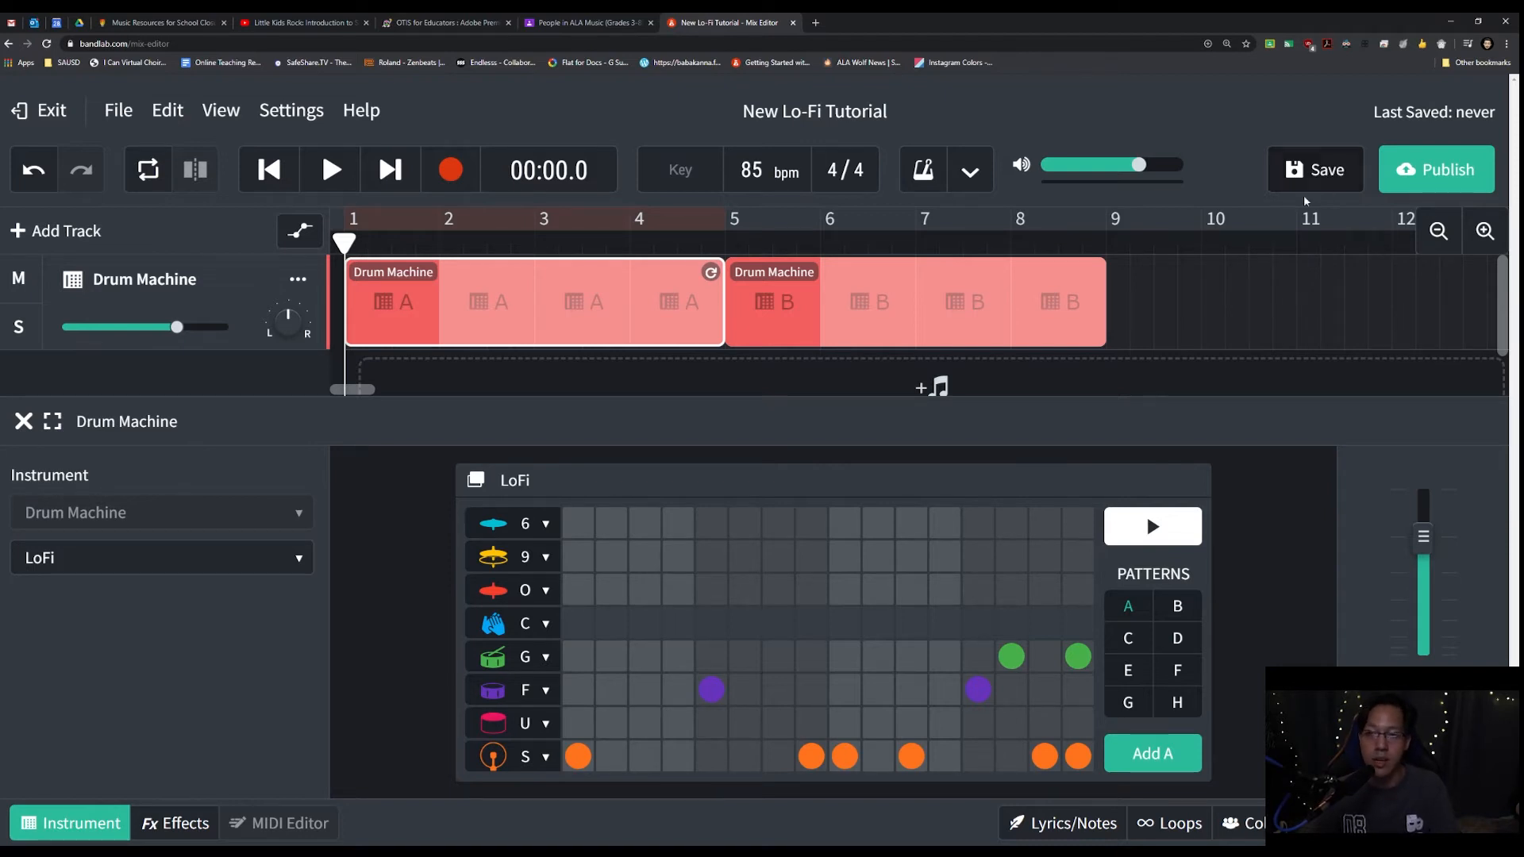
left_click(1316, 169)
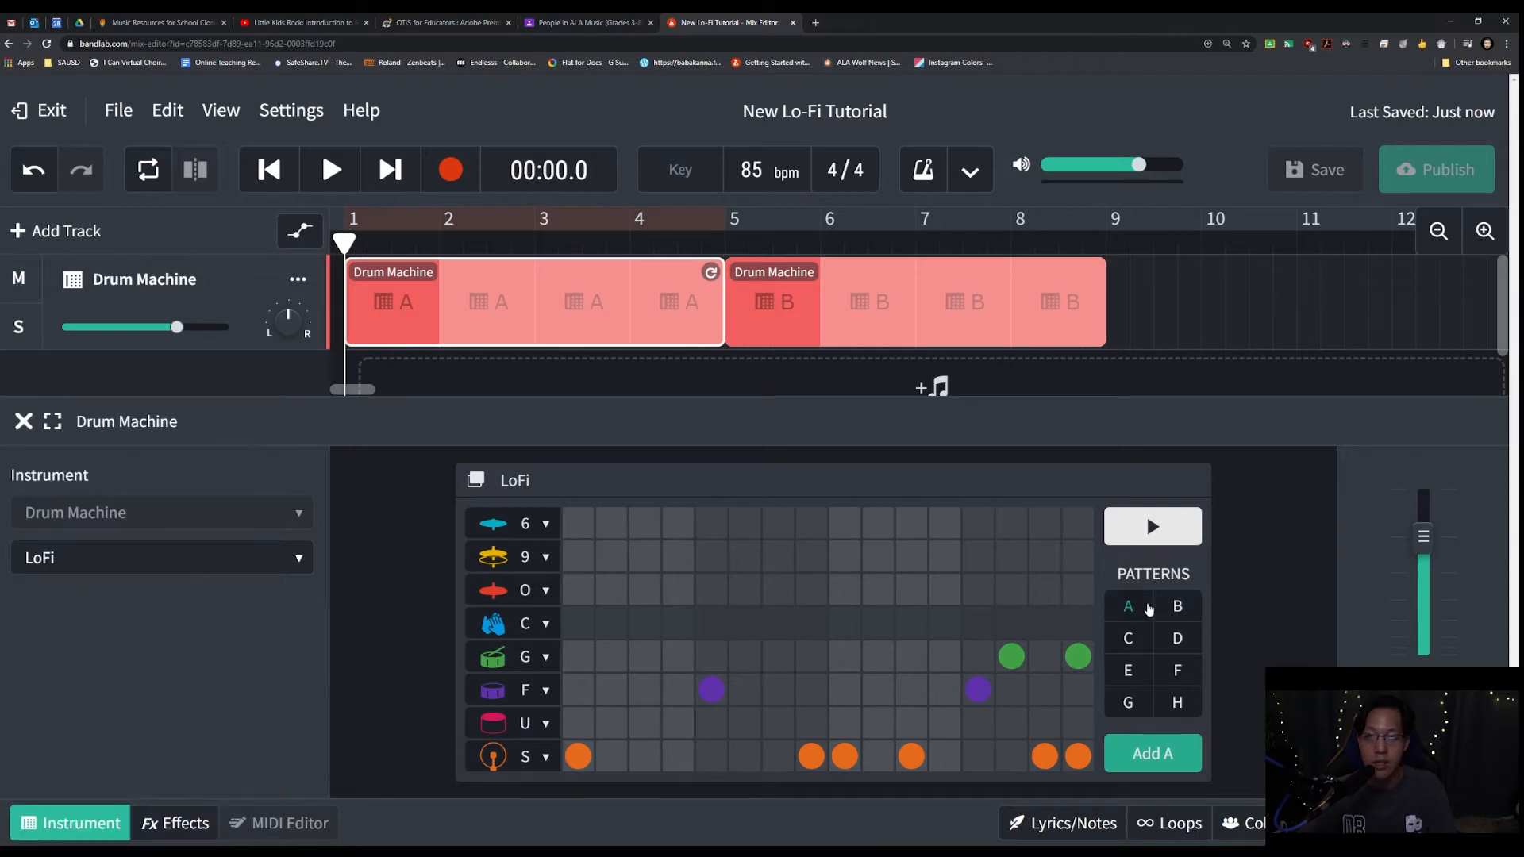
Open the empty pattern C, play it, and look through the alternative sounds offered for the kick row
left_click(1141, 644)
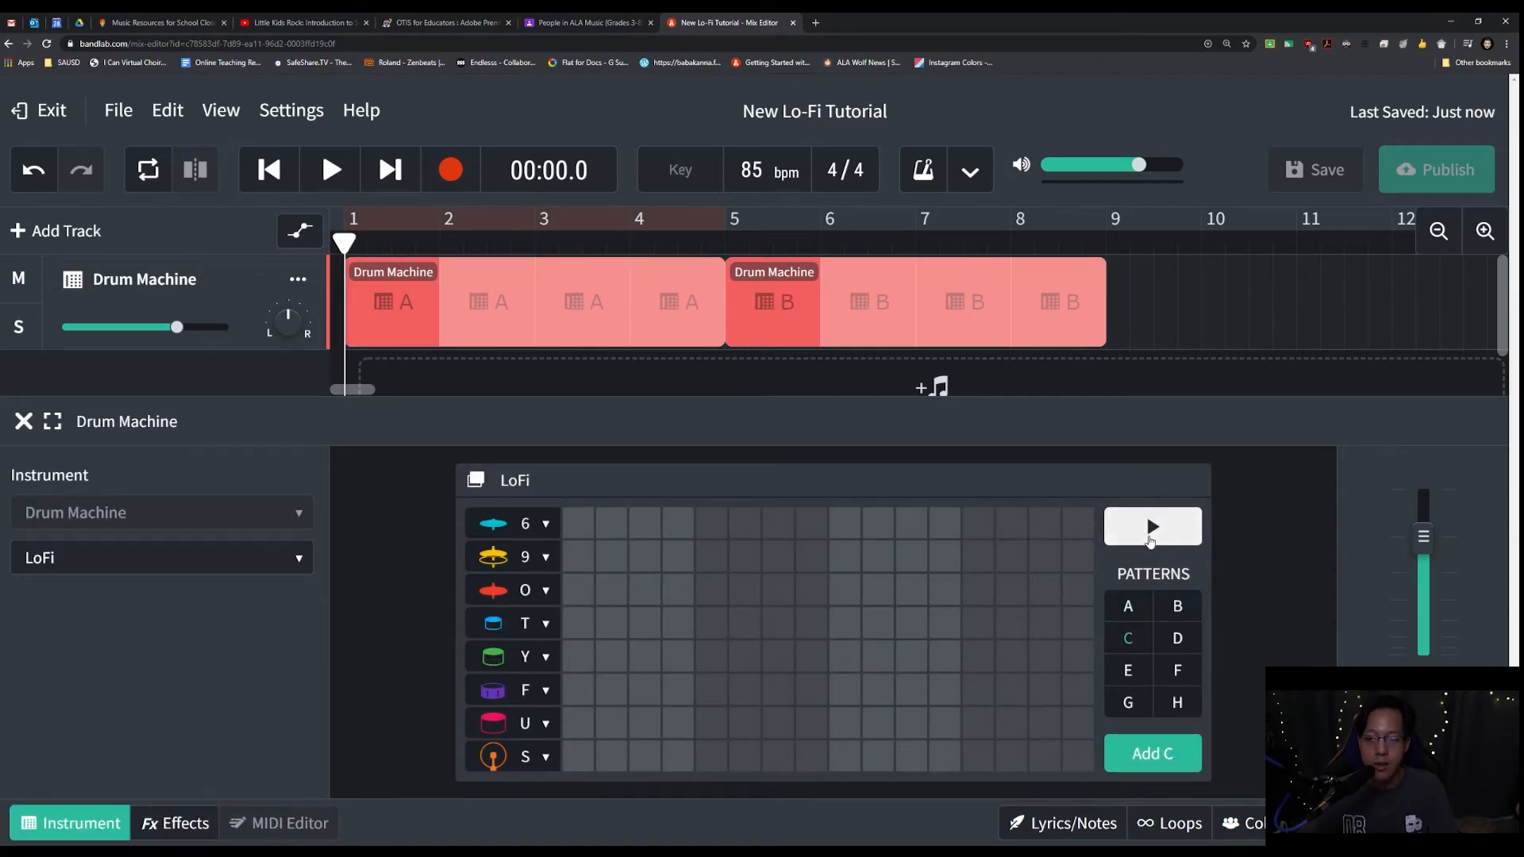
left_click(1152, 528)
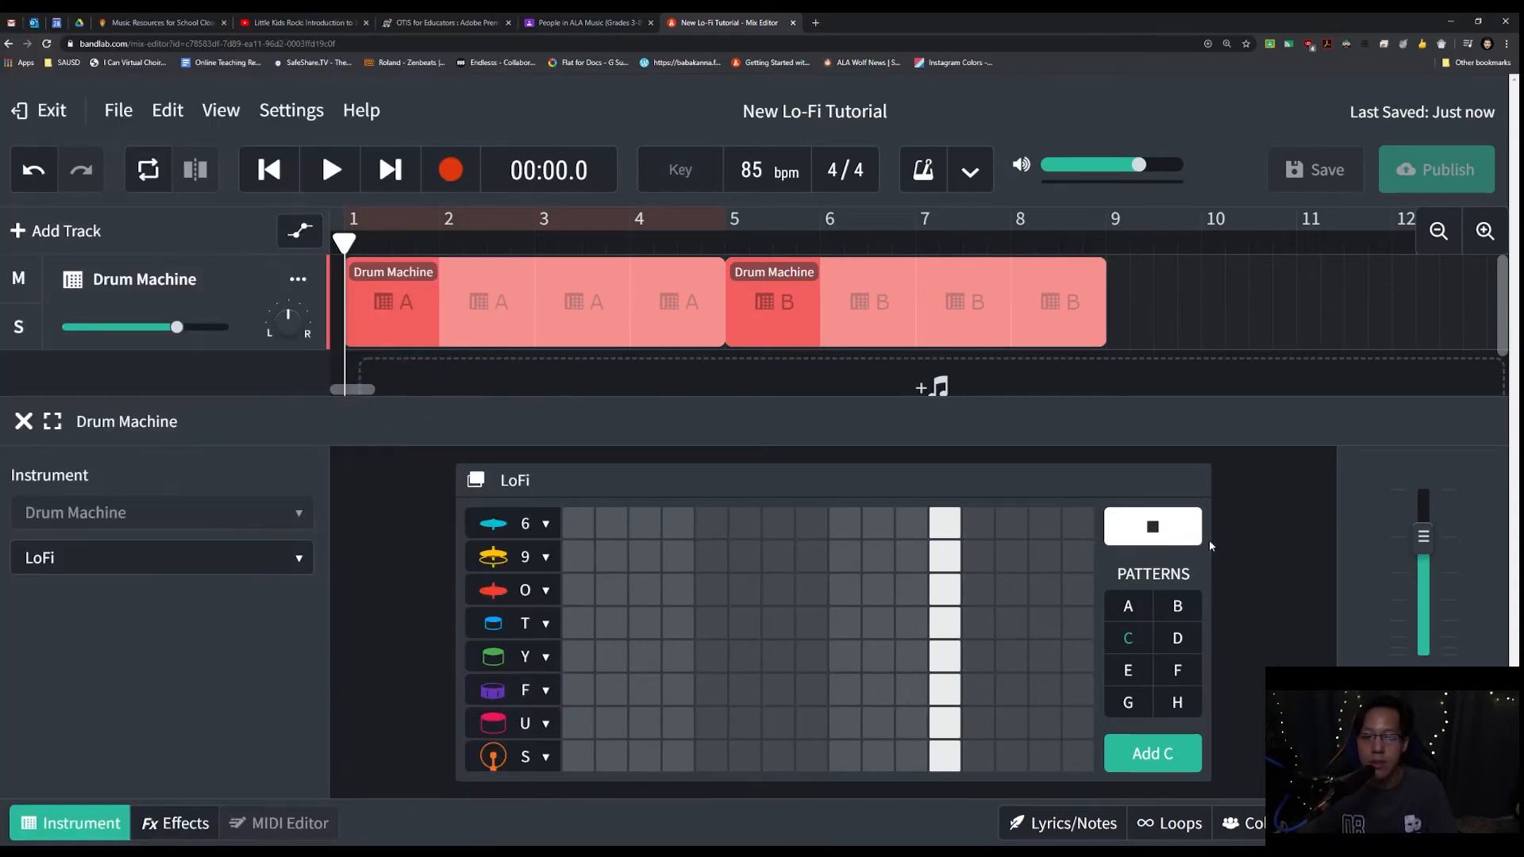
left_click(1165, 532)
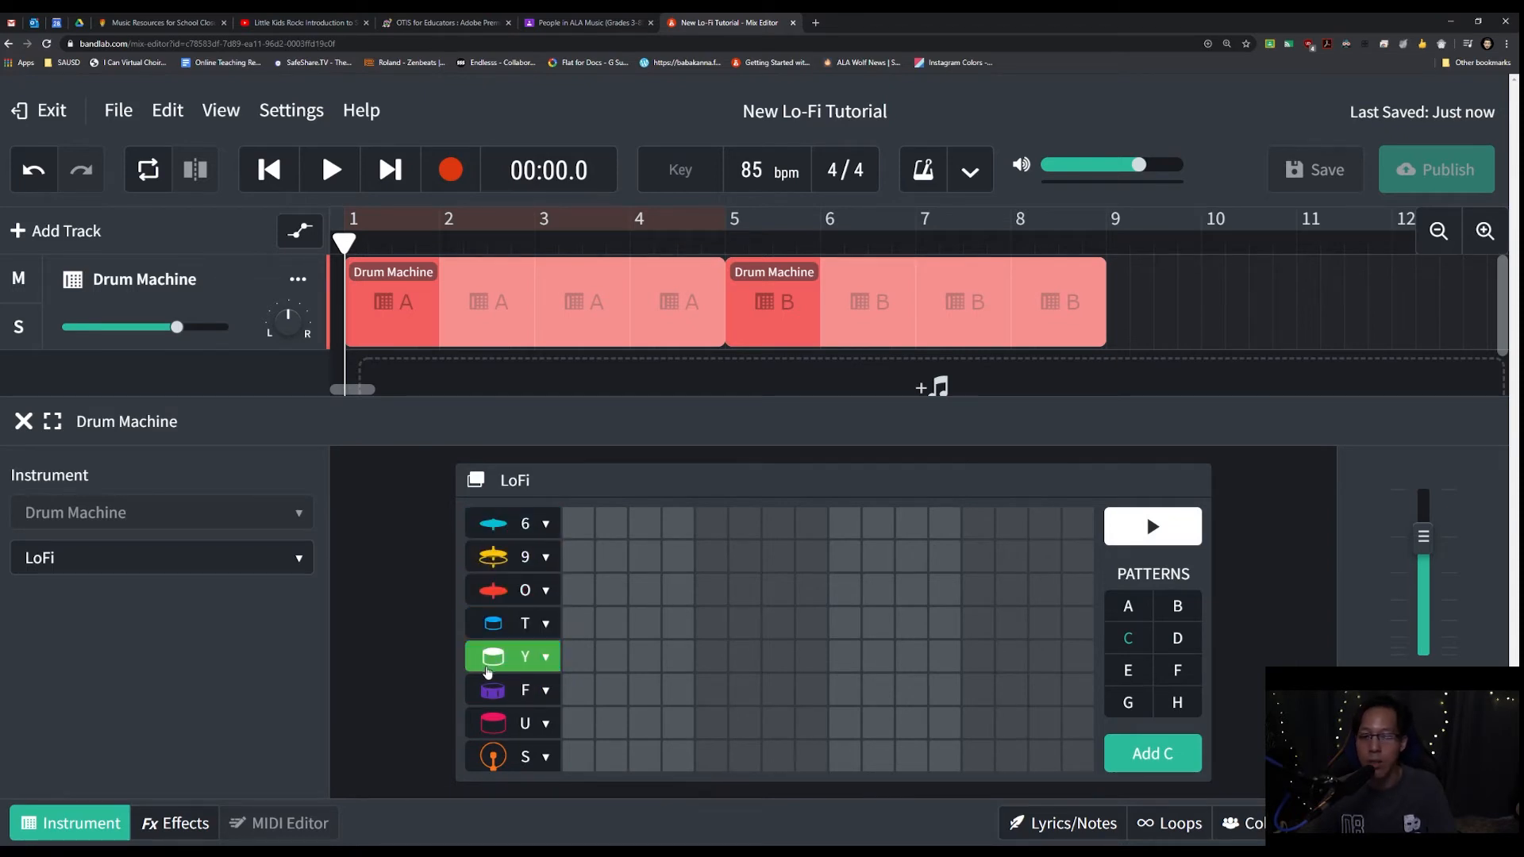
left_click(492, 758)
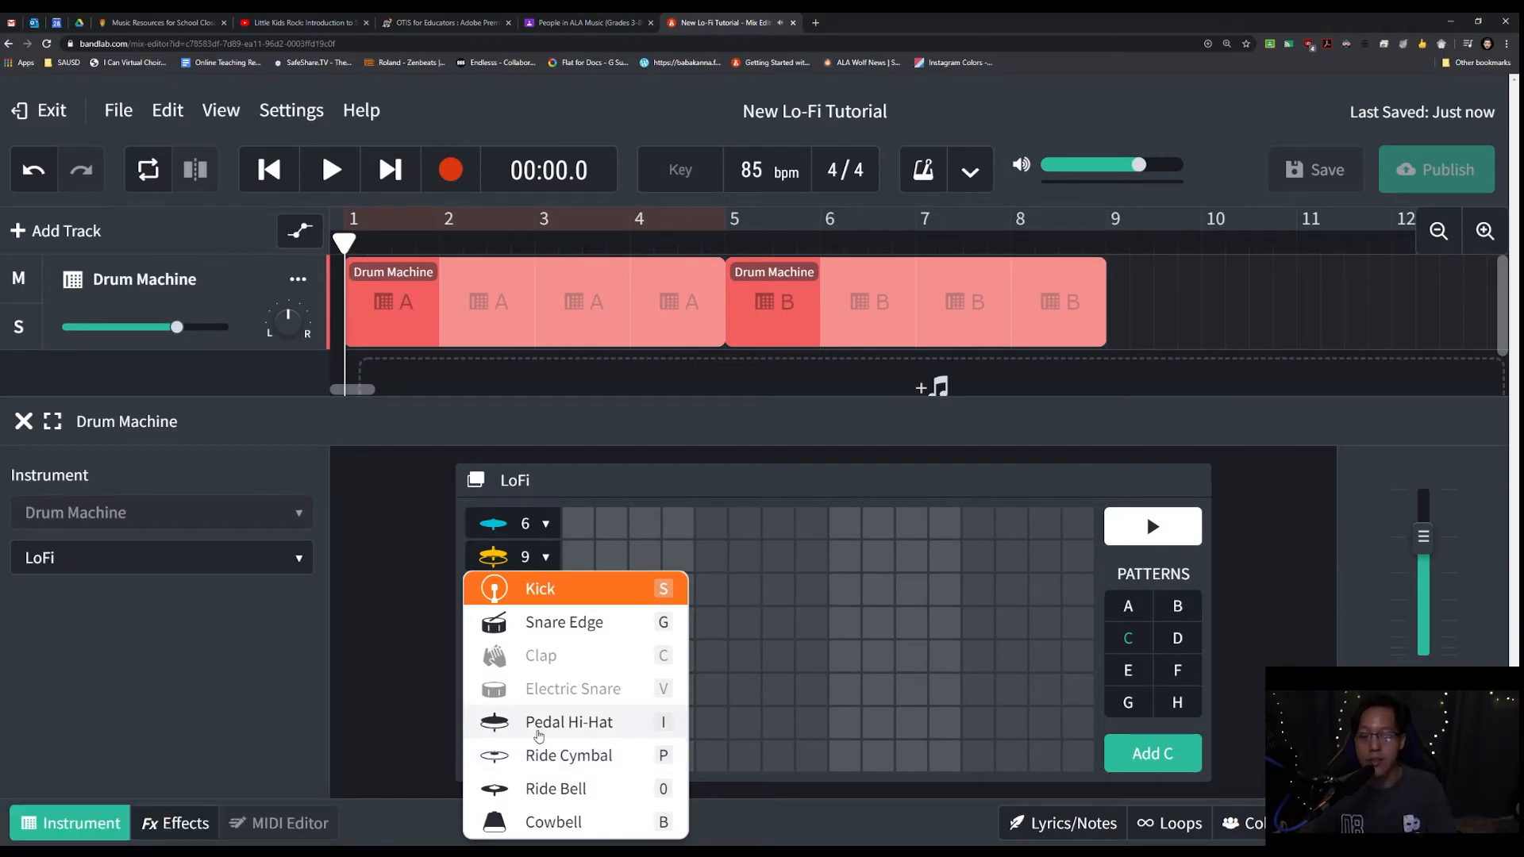
left_click(408, 729)
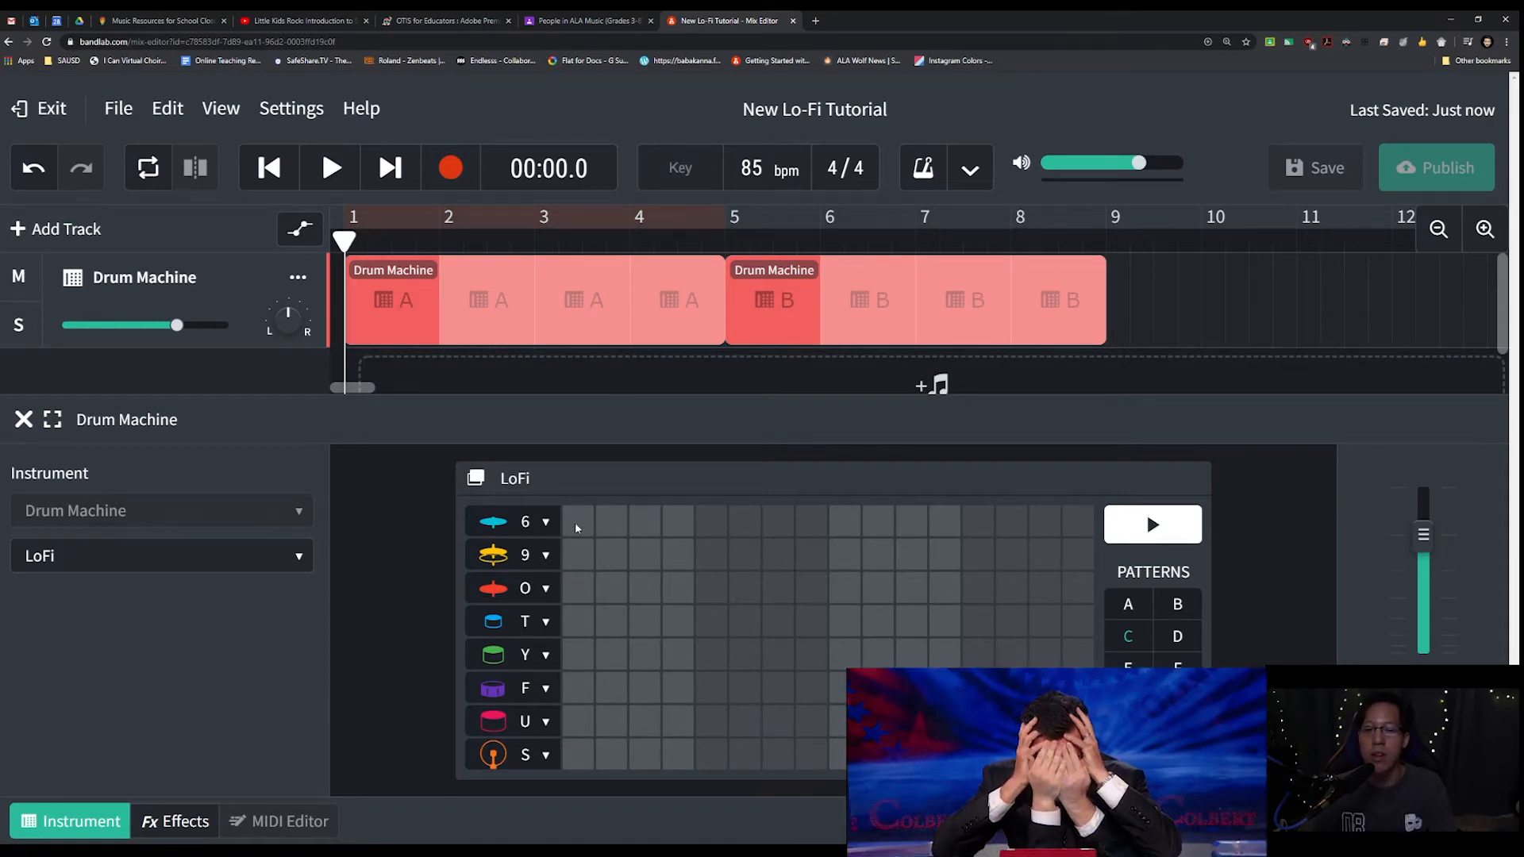
Place S-row kicks on steps 1 to 4 of pattern C and play the pattern to hear the sixteenth notes
left_click(586, 756)
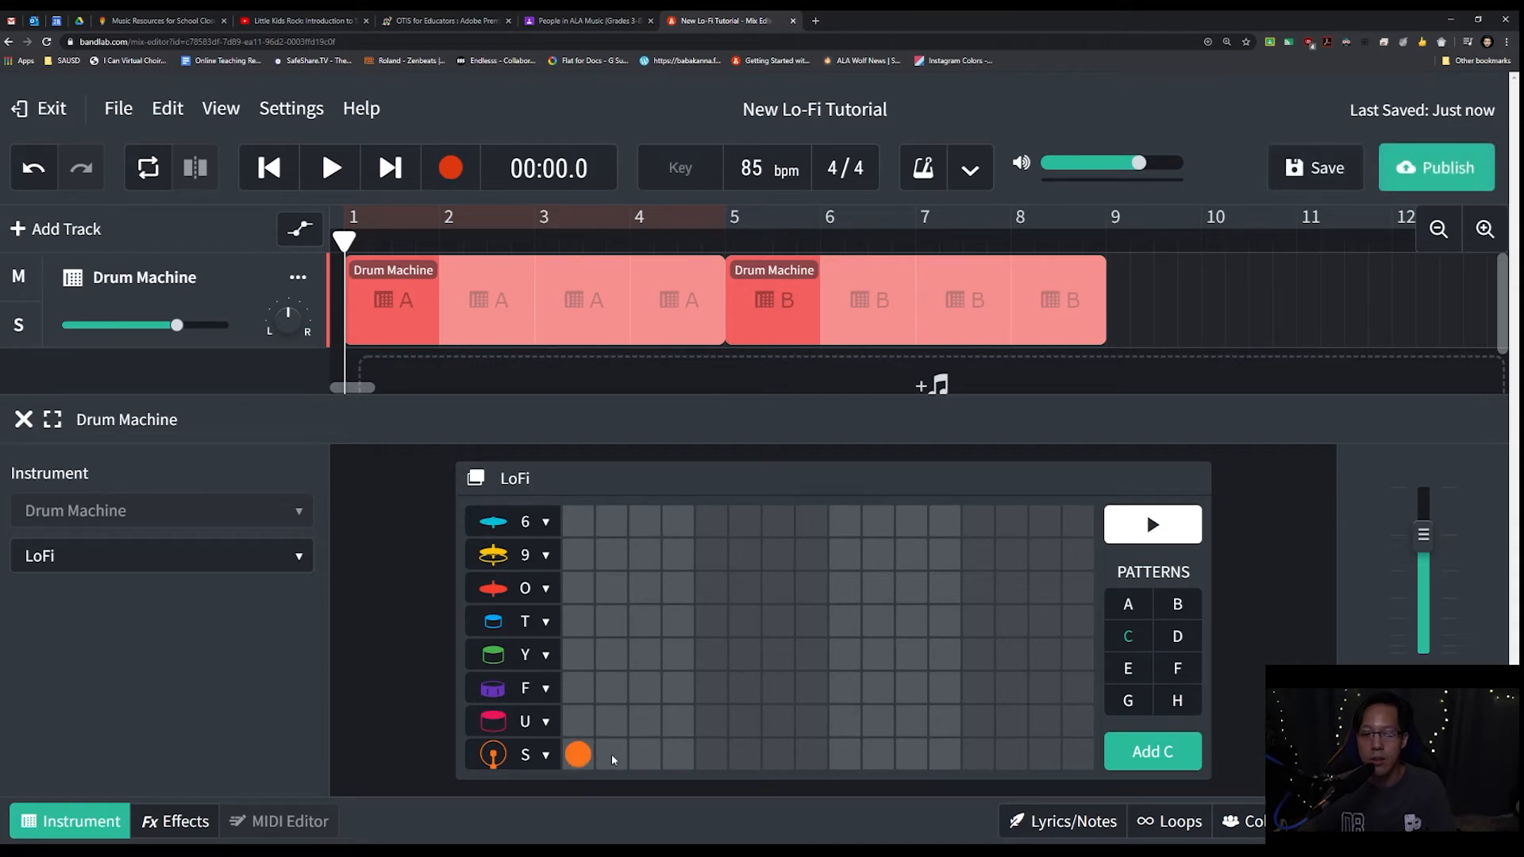
left_click(679, 755)
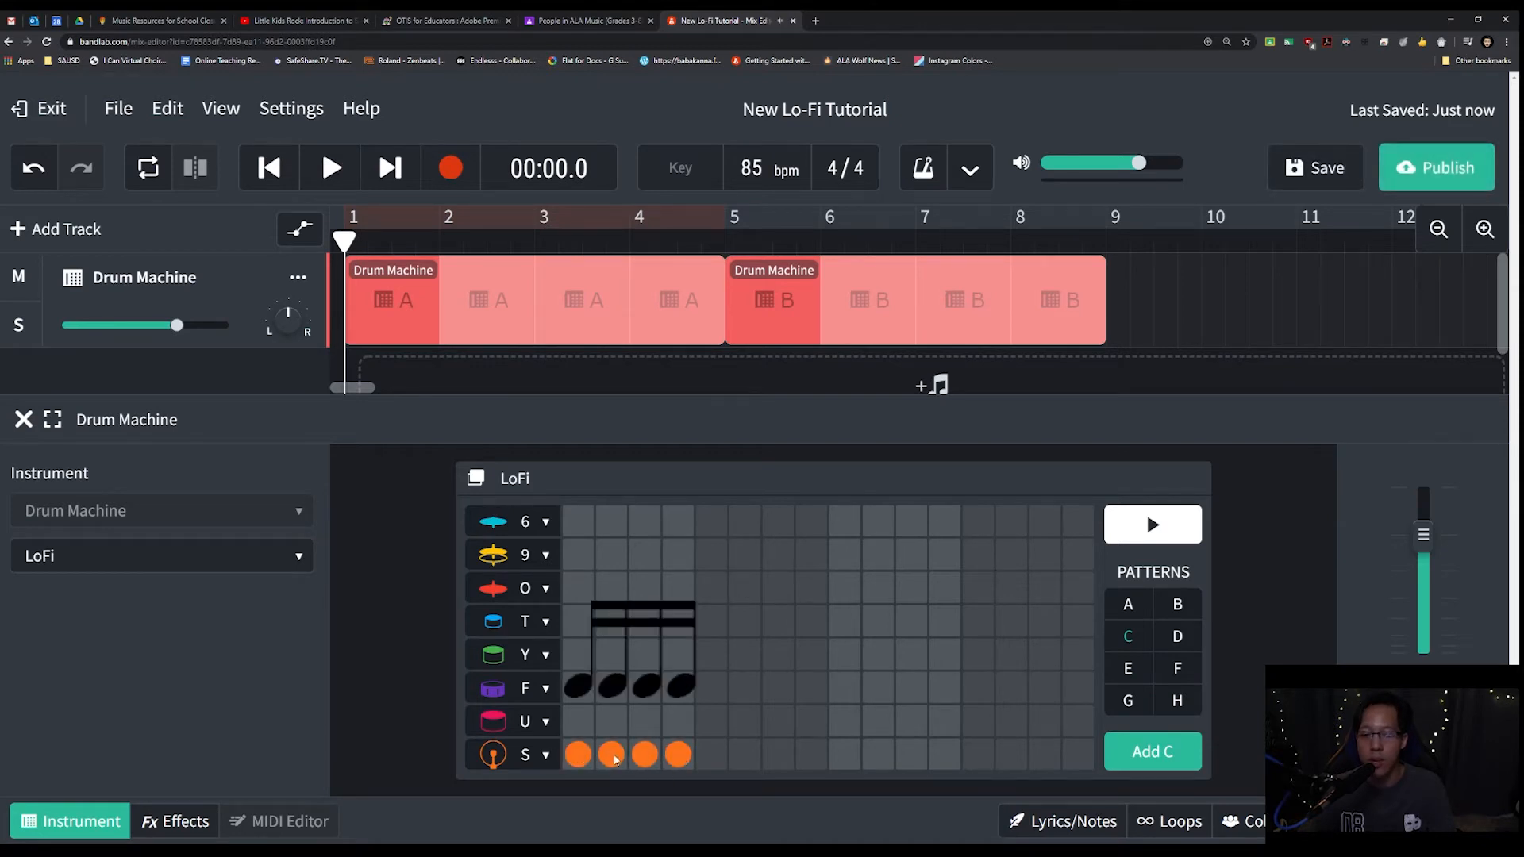
left_click(1159, 533)
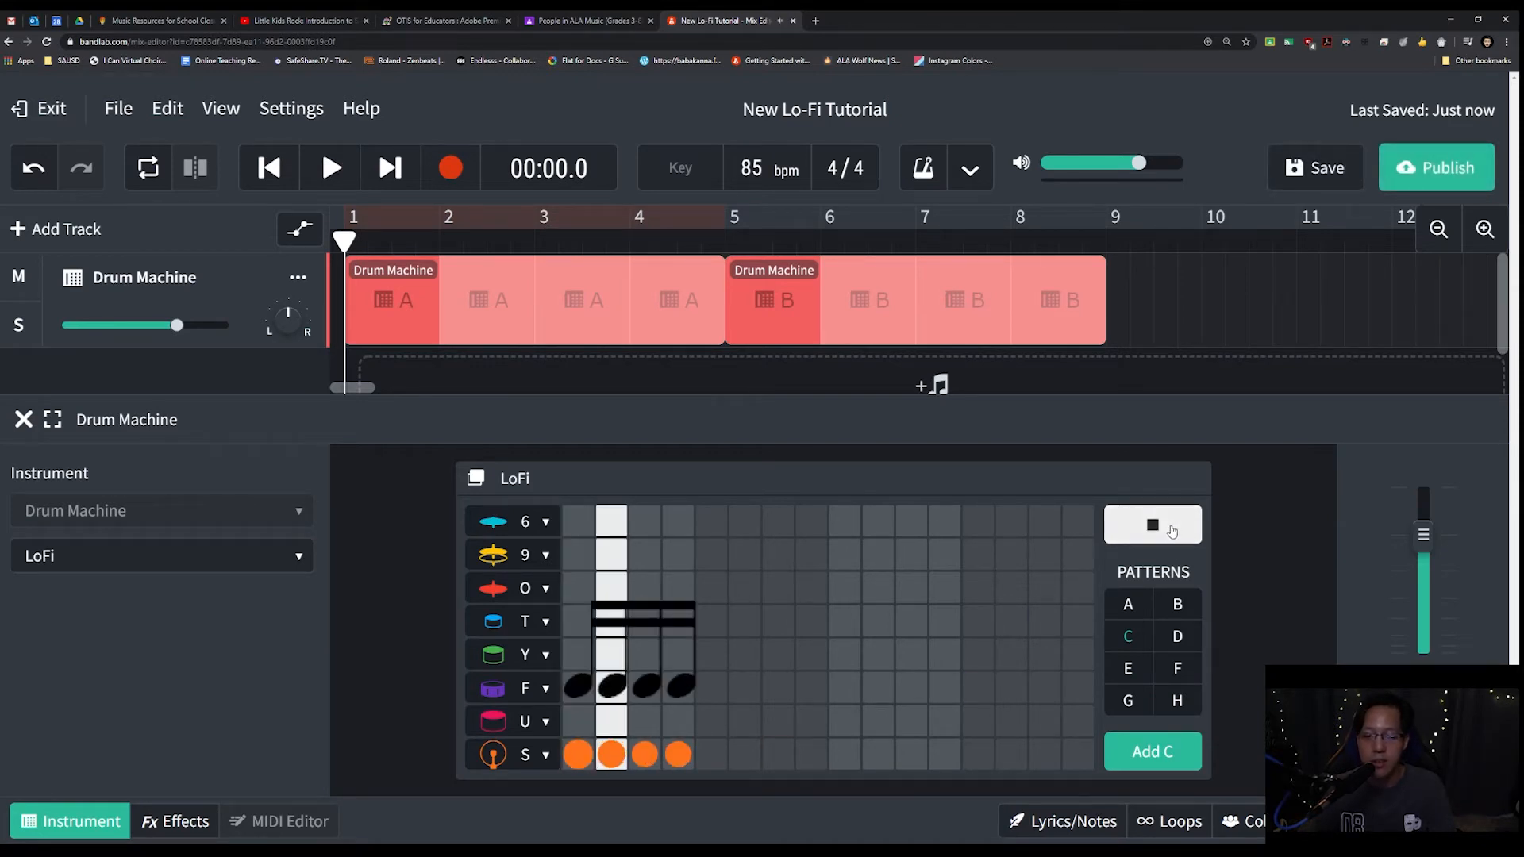
left_click(1161, 539)
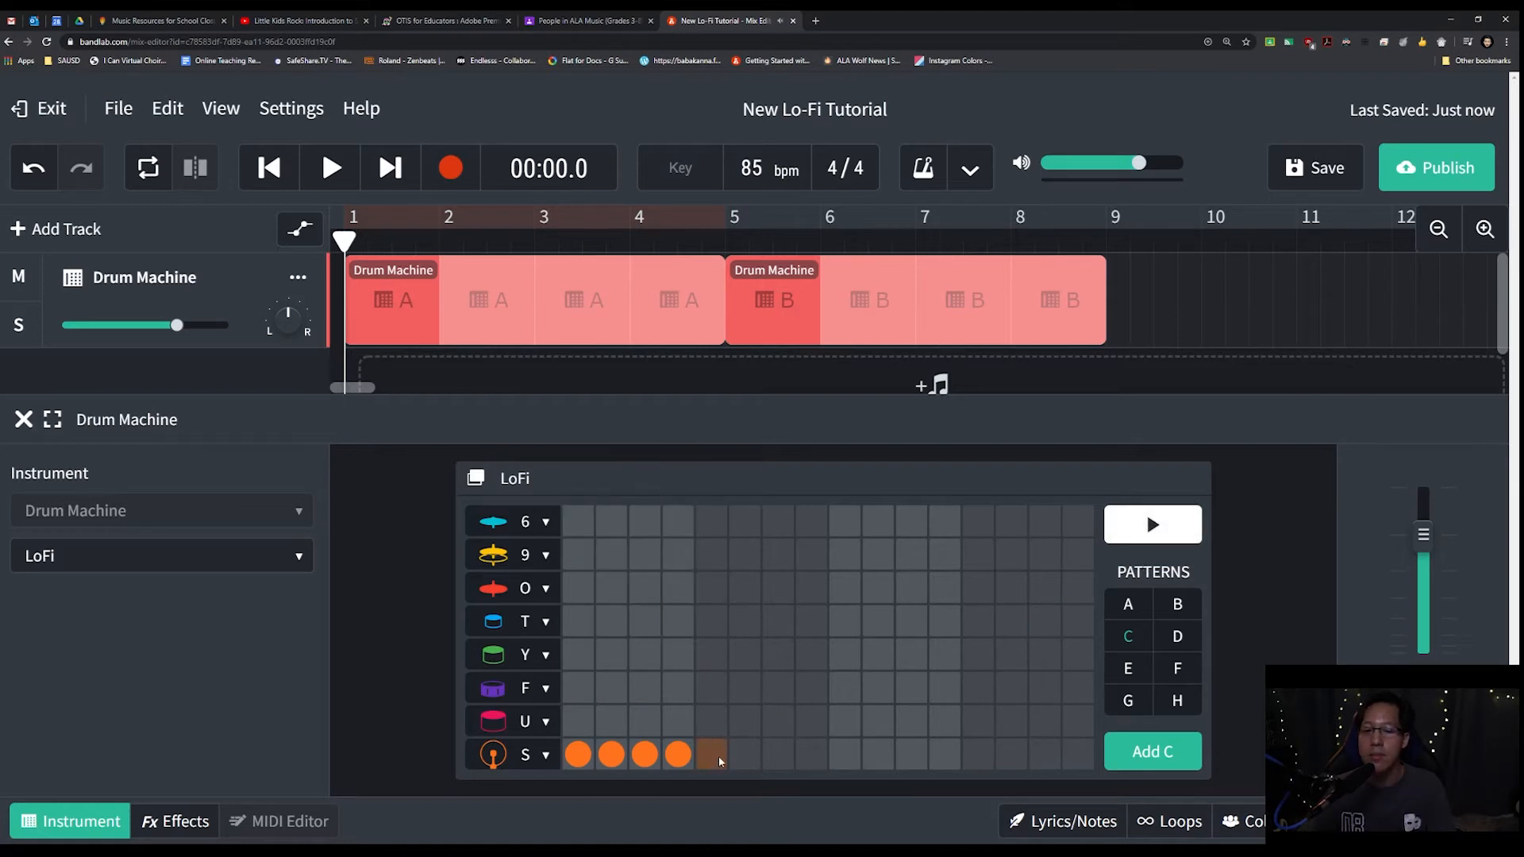
Remove the kicks on steps 2 to 4, add kicks on steps 5 to 8, and listen to the pattern
left_click(611, 755)
left_click(646, 758)
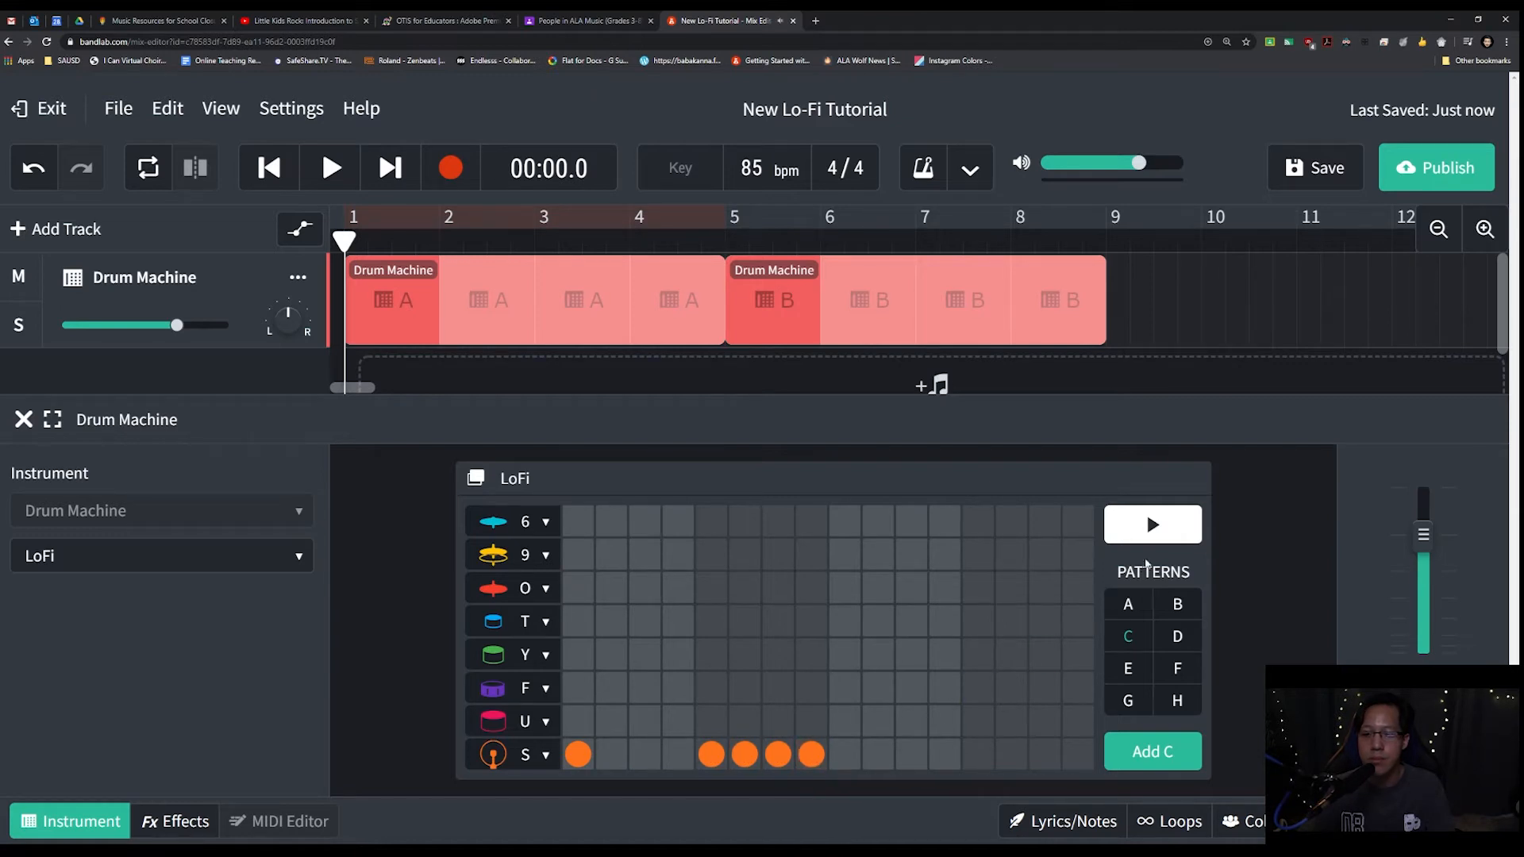
left_click(1157, 523)
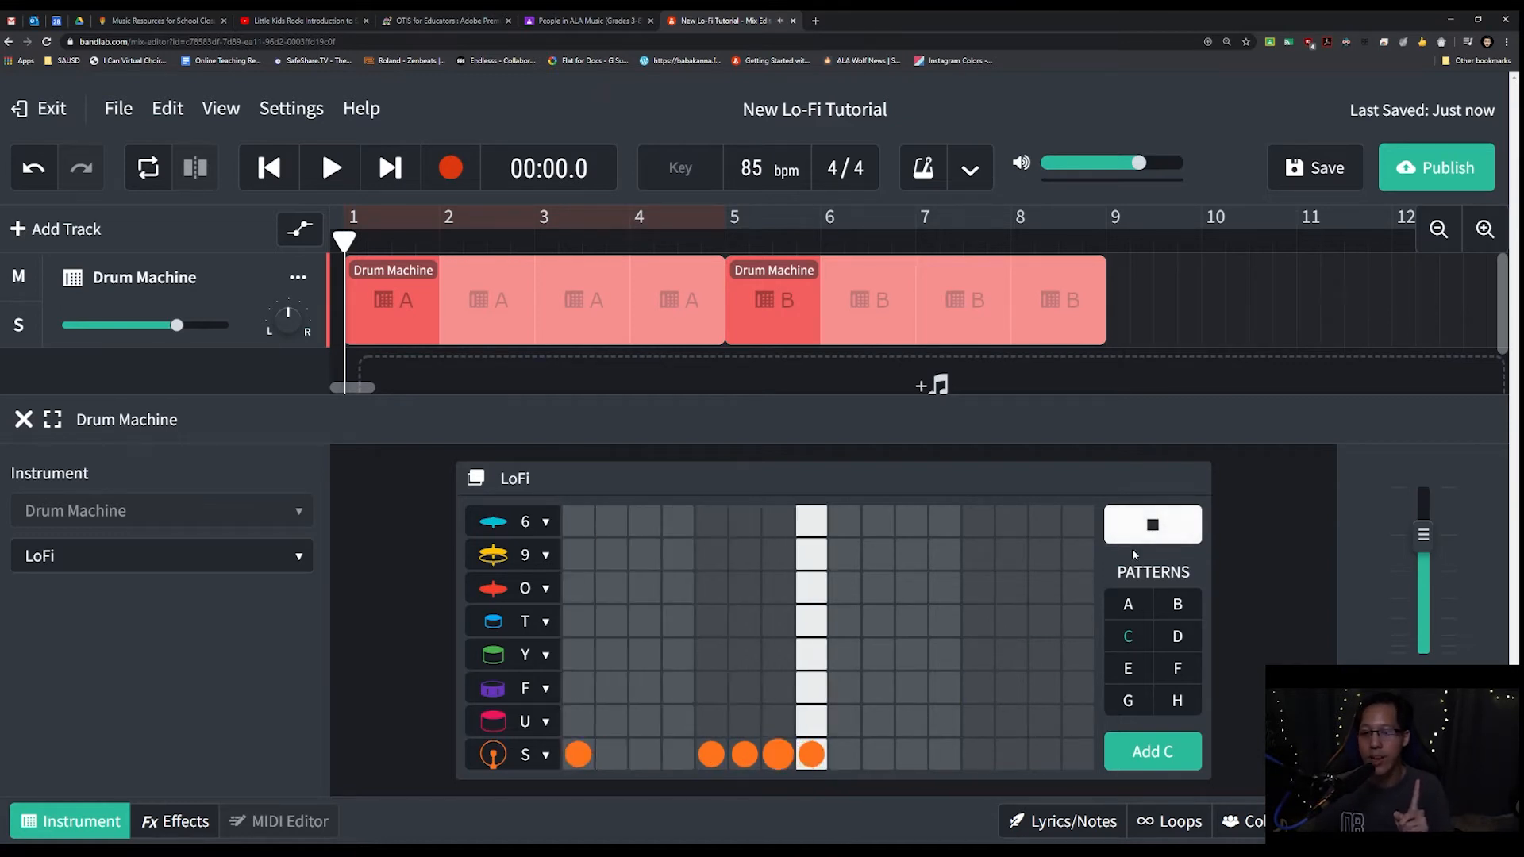
left_click(1133, 539)
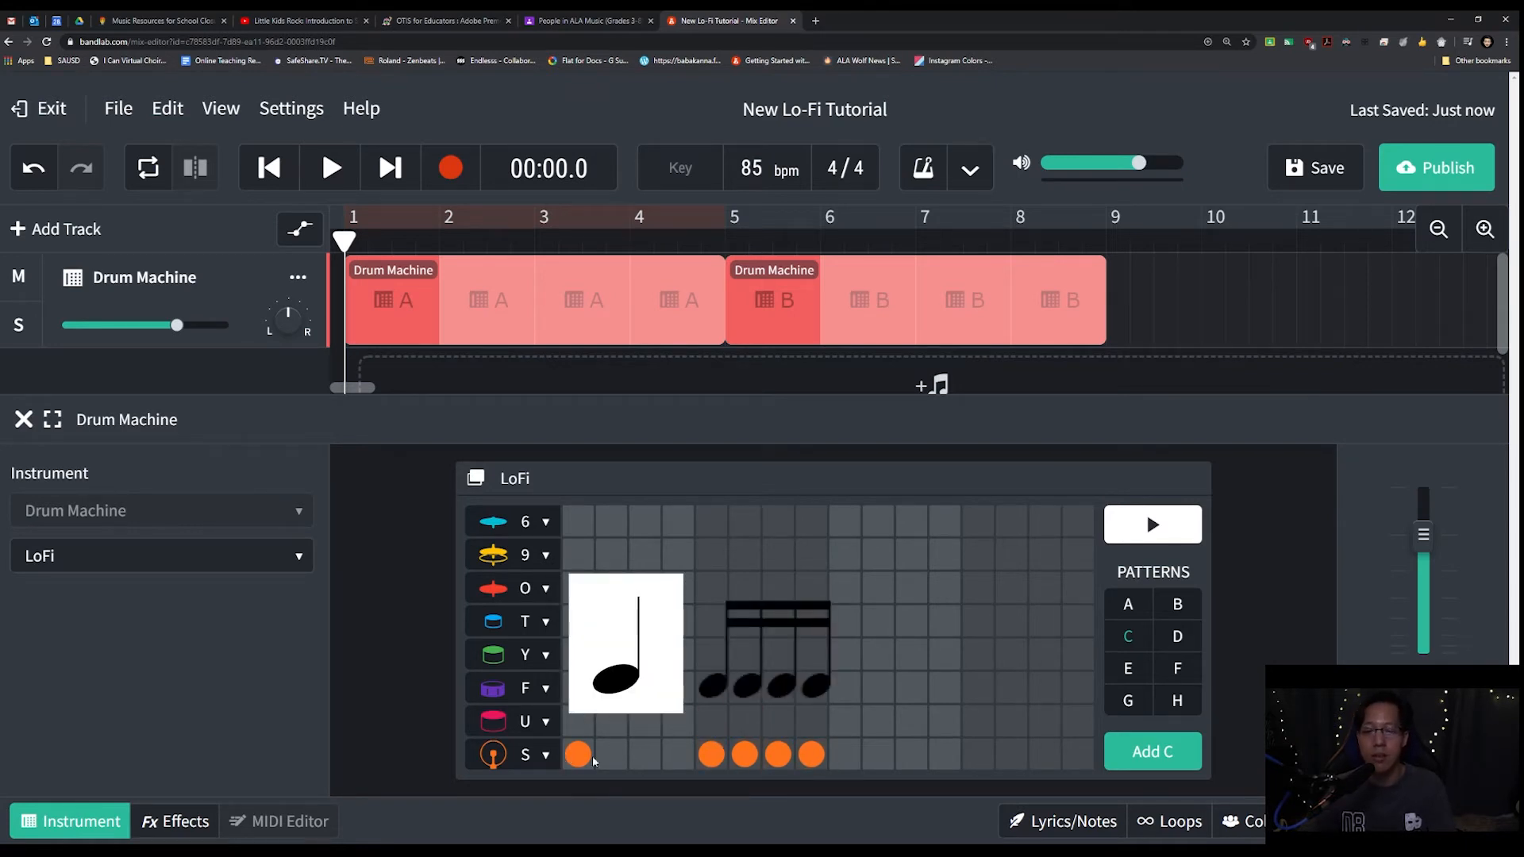
Reduce the kick row to quarter notes on steps 1, 5, 9 and 13 and listen to the result
left_click(811, 755)
left_click(778, 755)
left_click(745, 754)
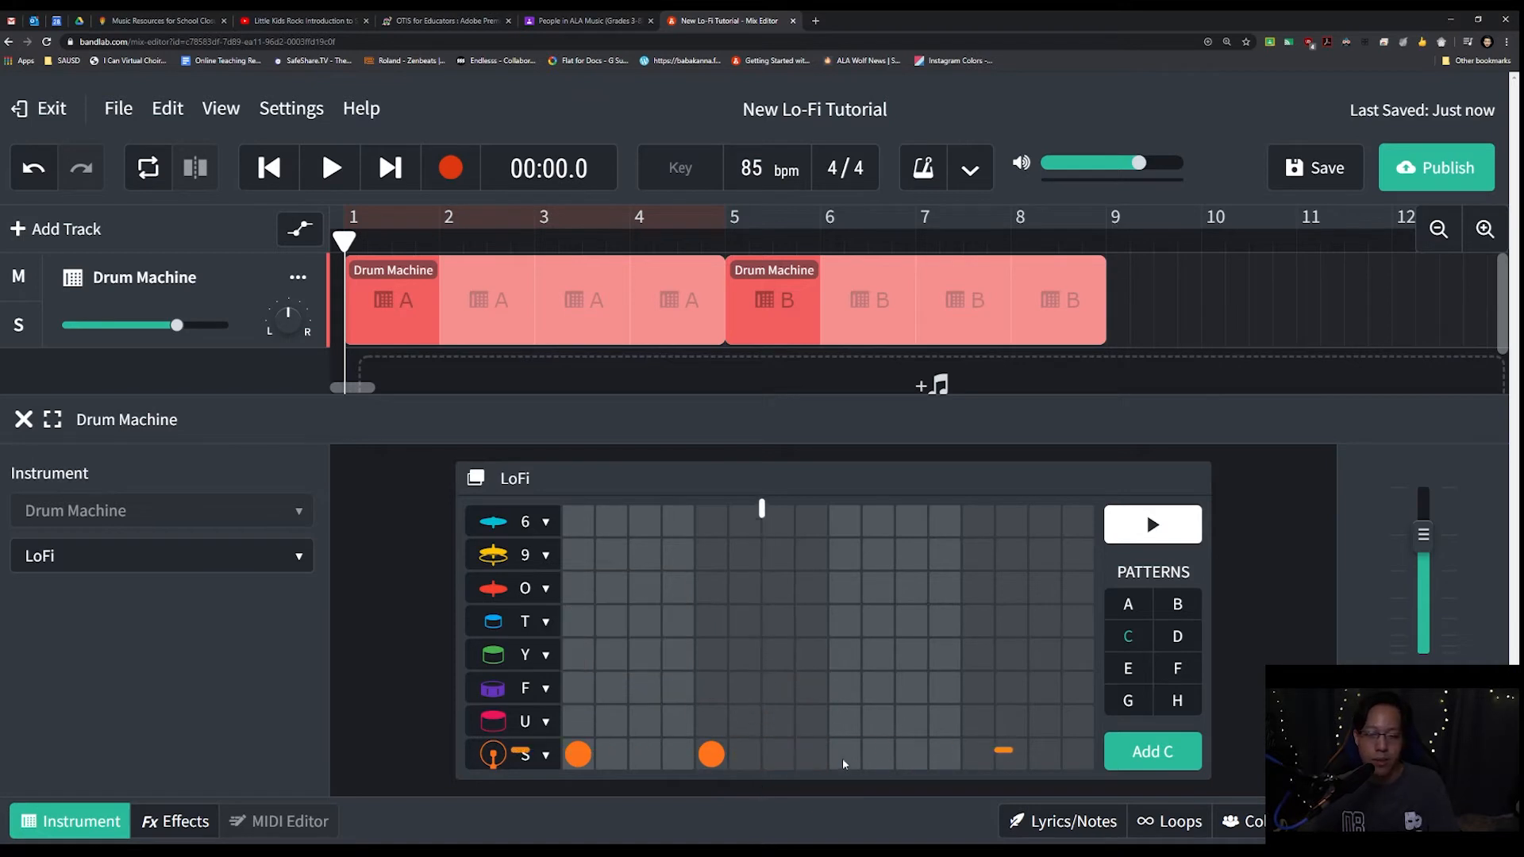
left_click(968, 754)
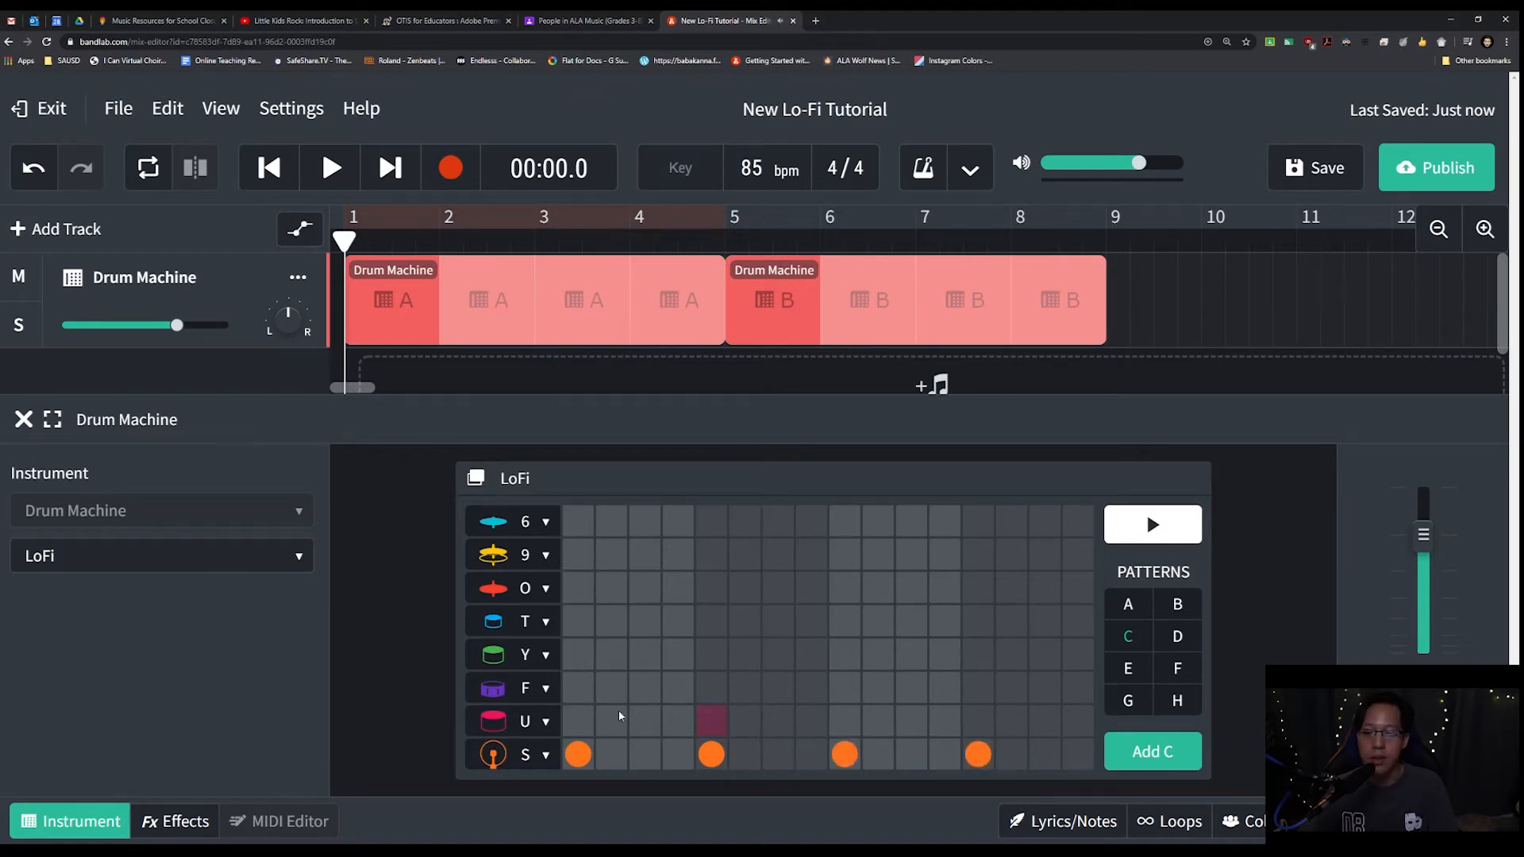
key("space")
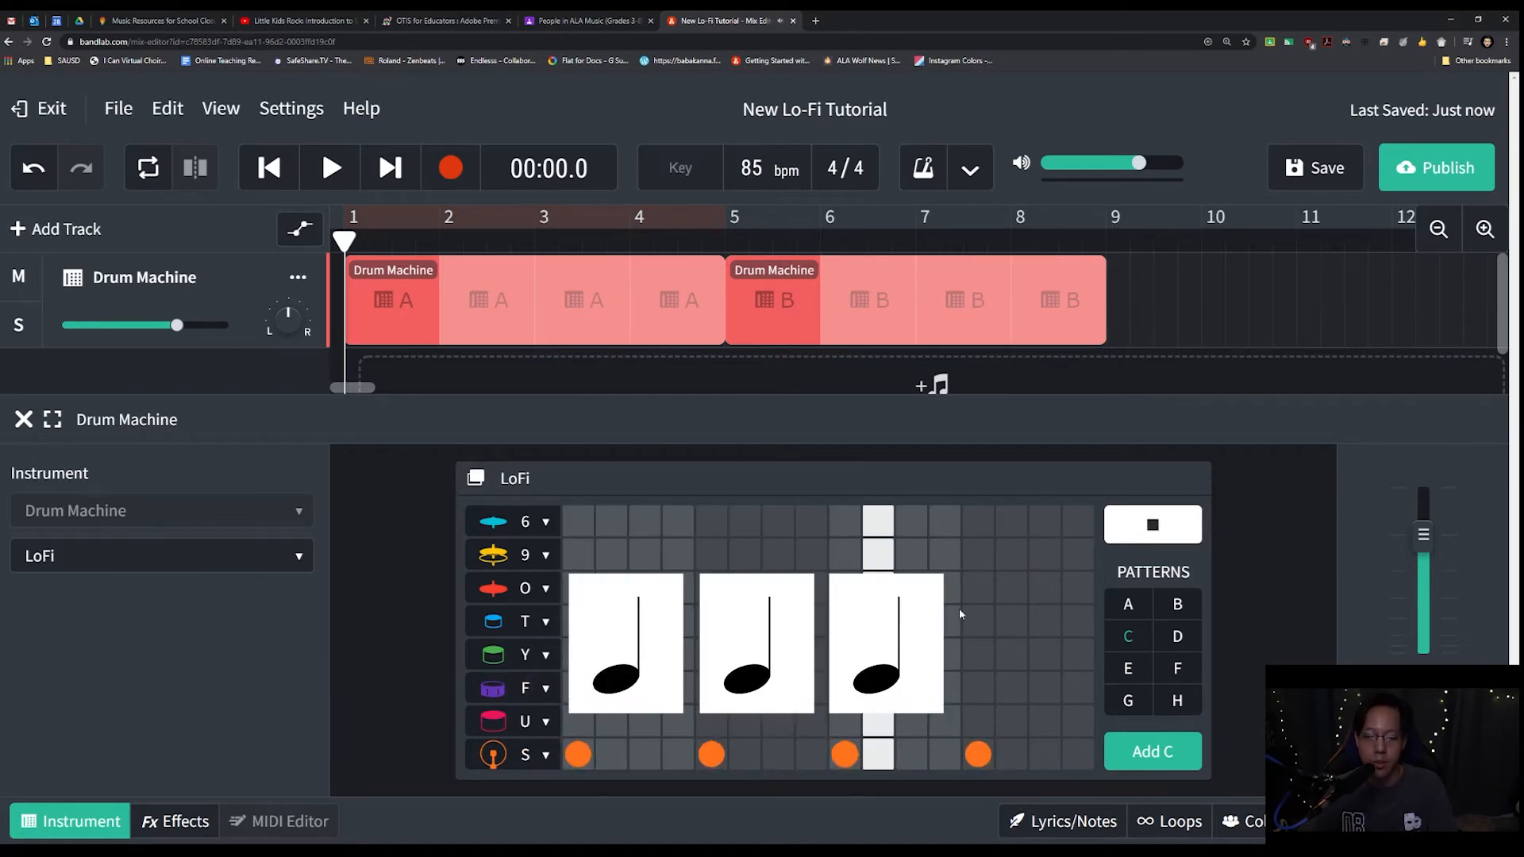
left_click(1151, 537)
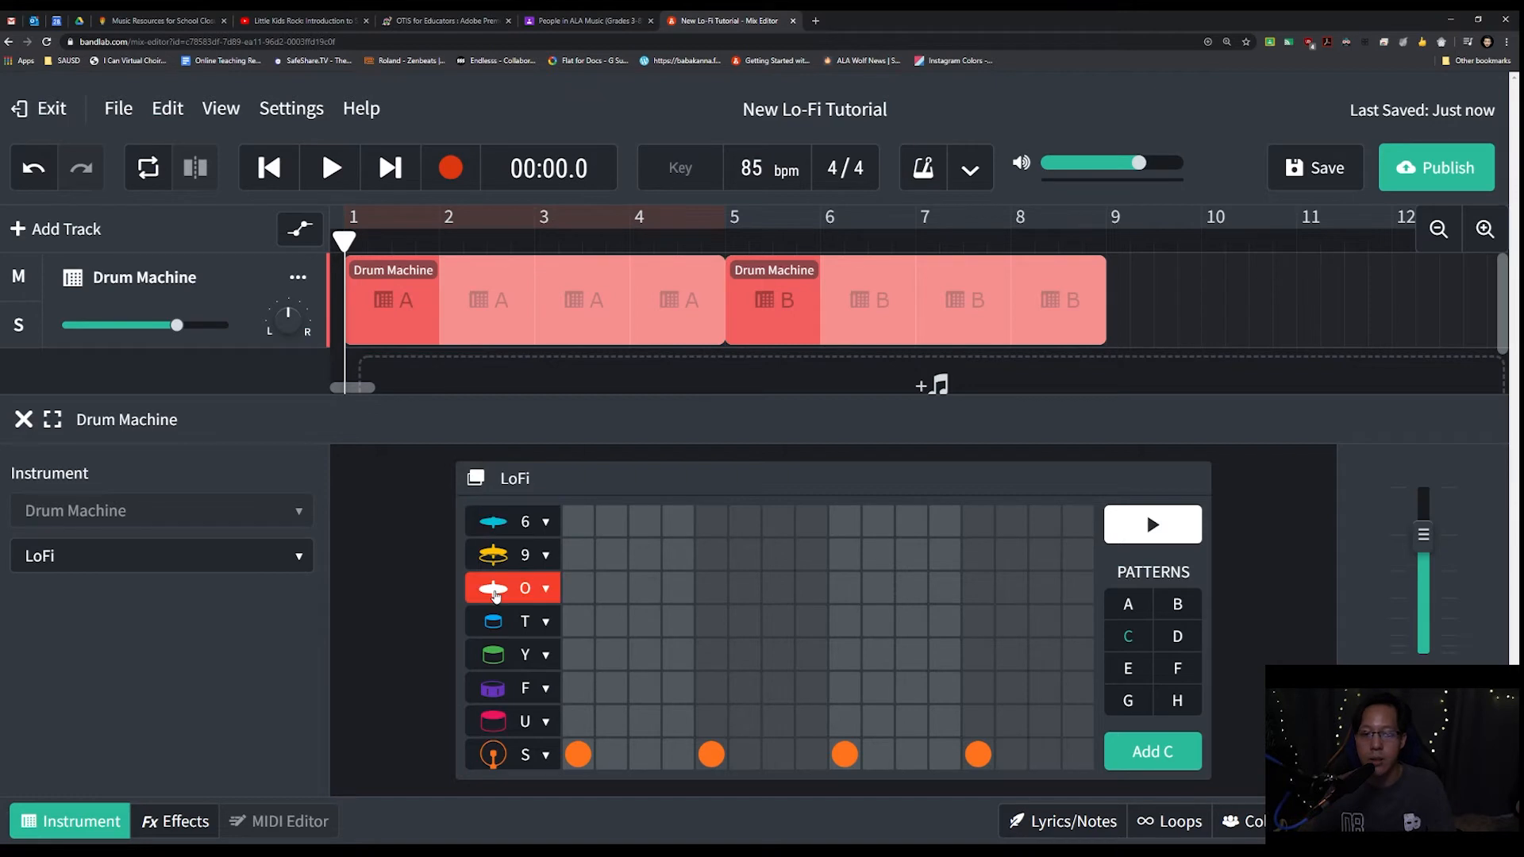
Add O-row cymbal hits on every odd-numbered step of pattern C as eighth notes and play the pattern
left_click(578, 591)
left_click(644, 591)
left_click(711, 592)
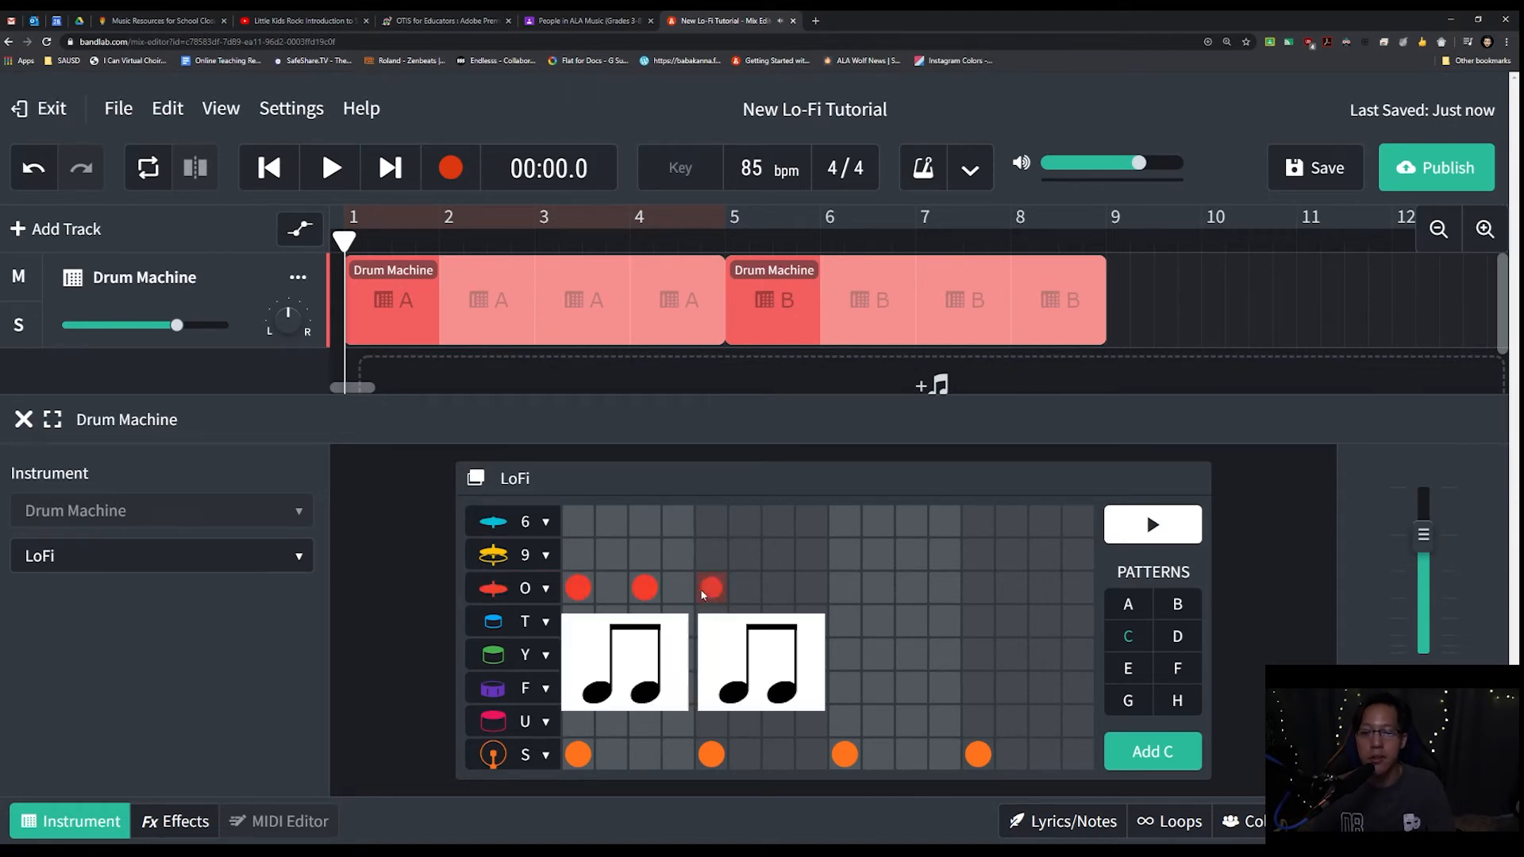
left_click(851, 589)
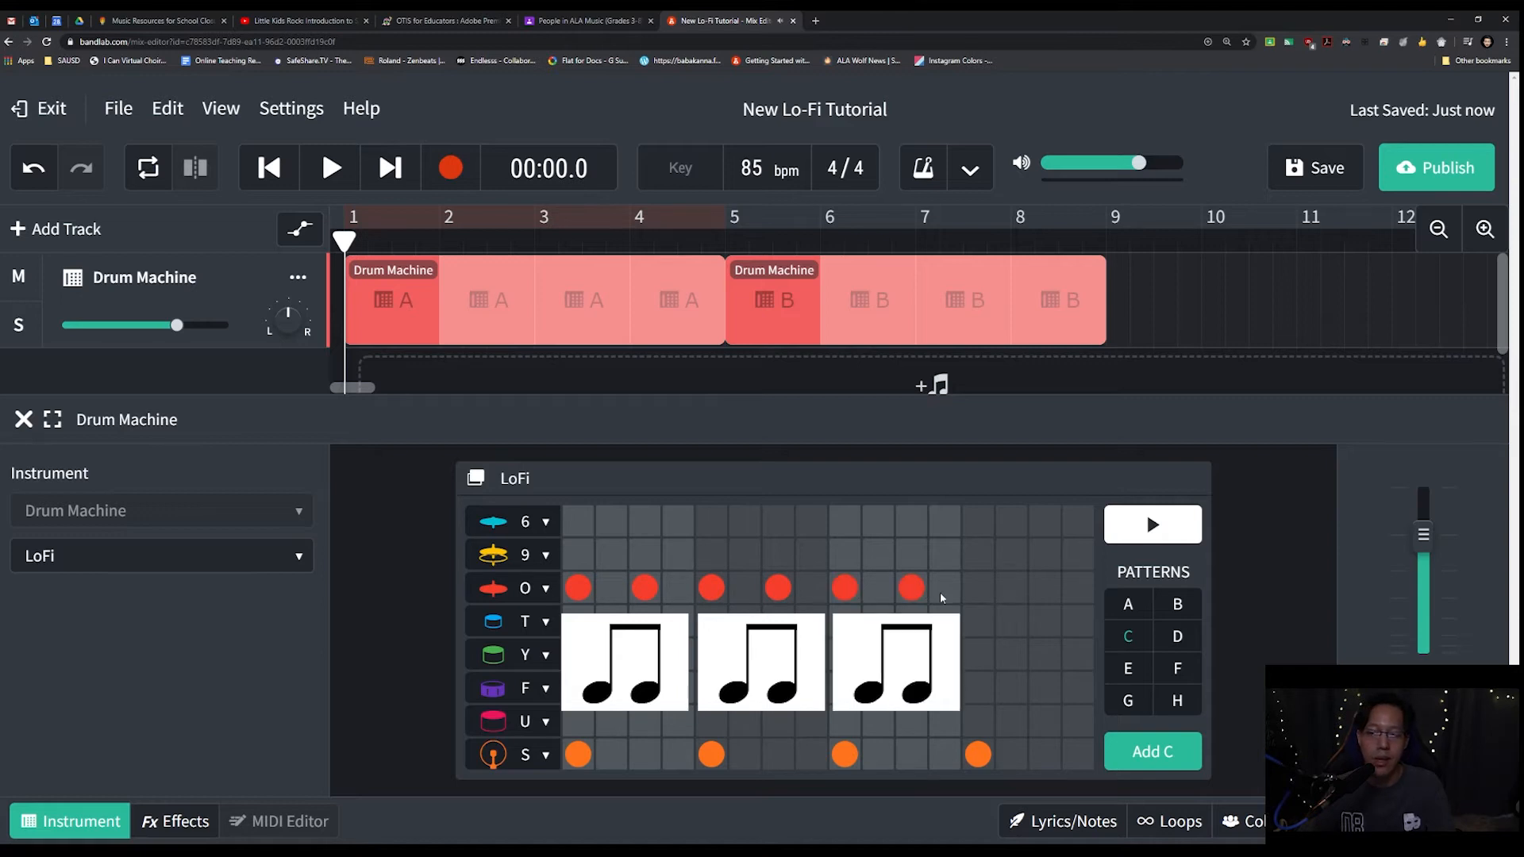
left_click(978, 588)
left_click(1044, 588)
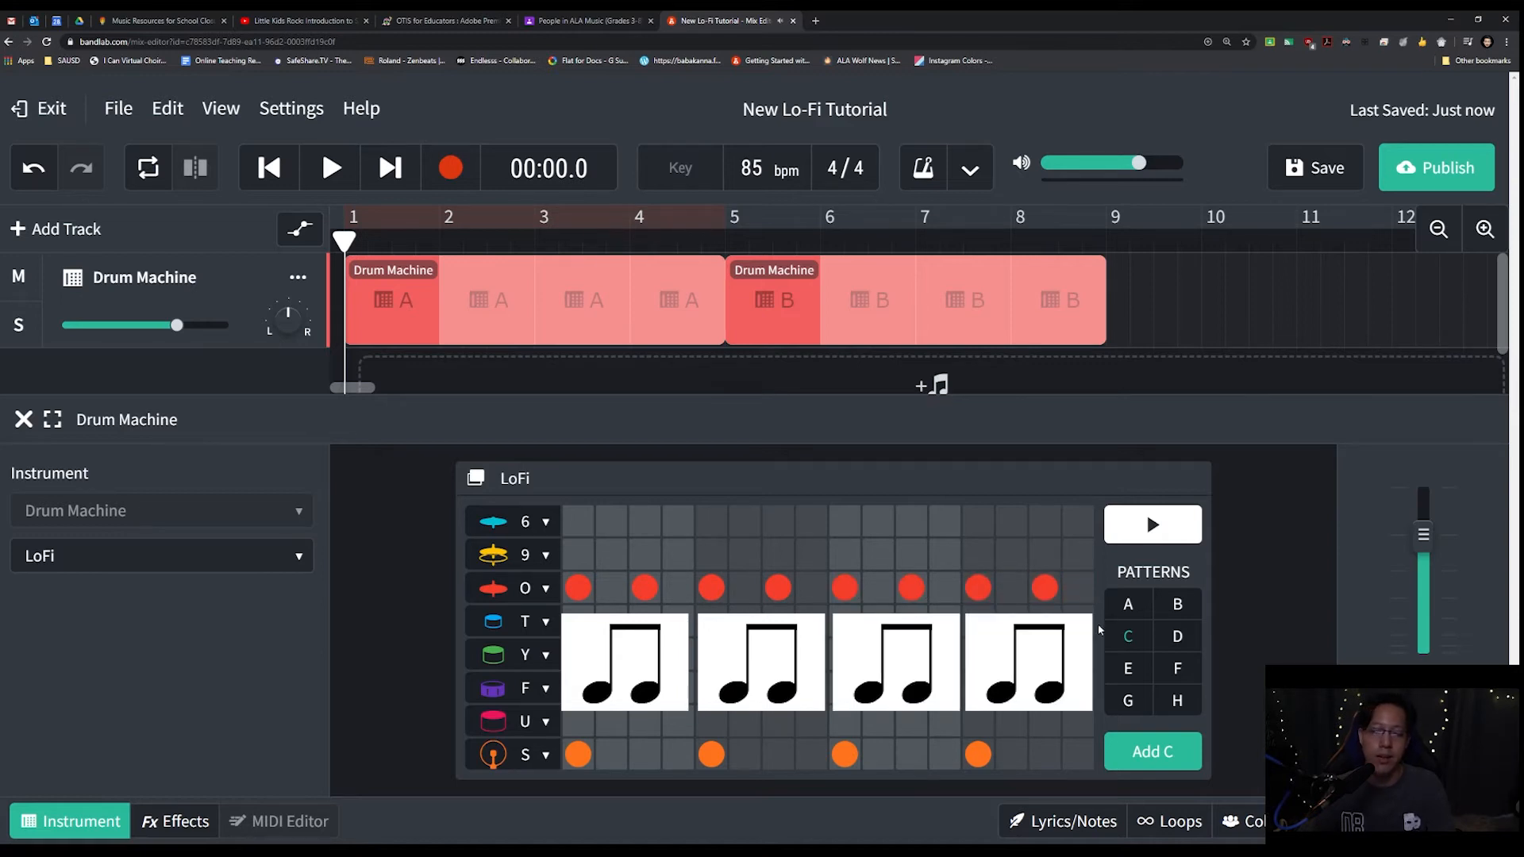
left_click(1152, 523)
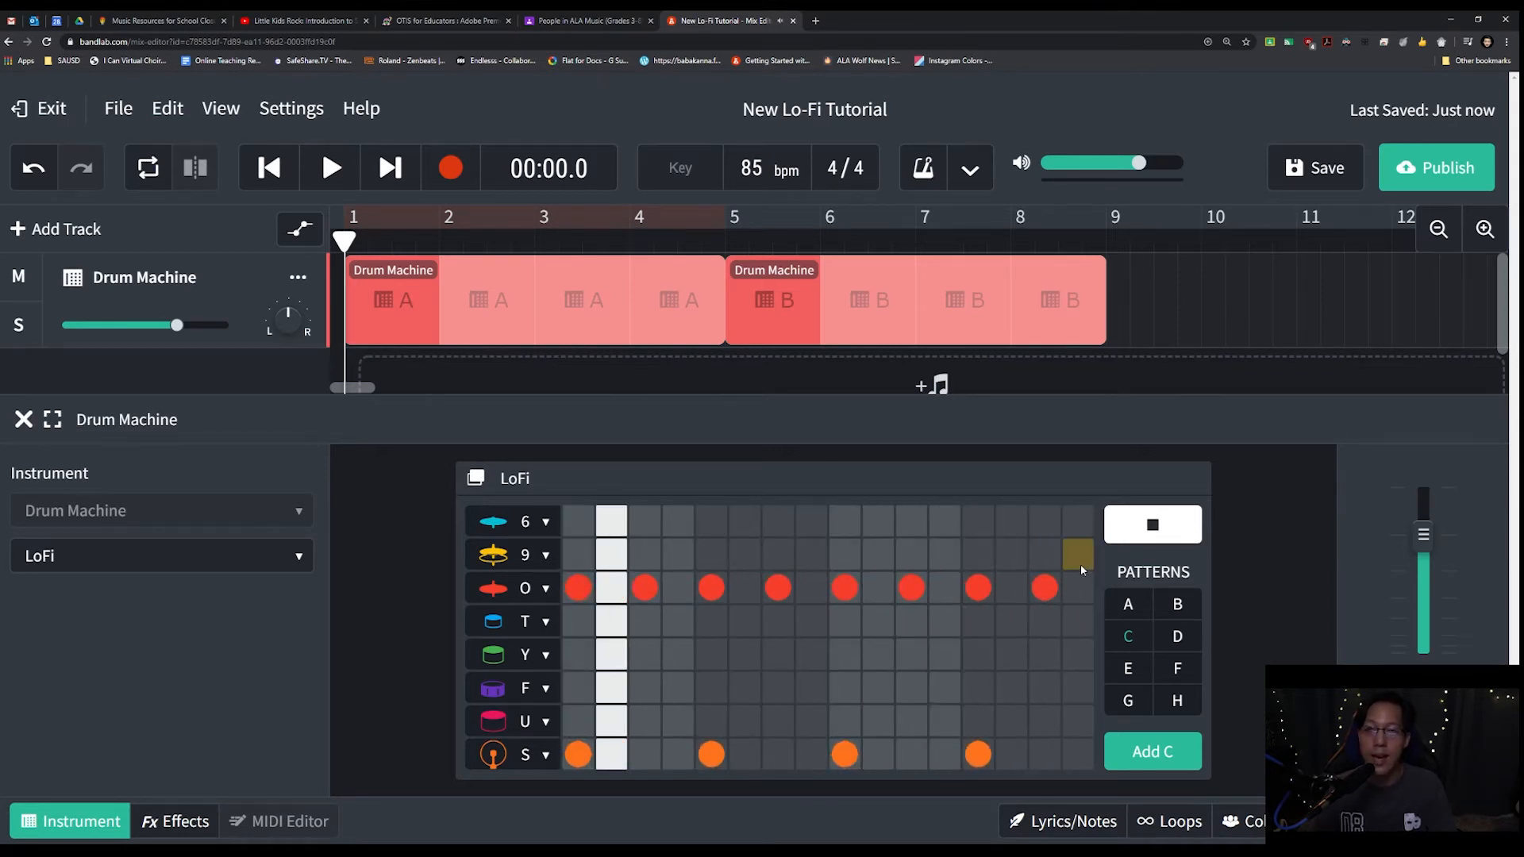
key("space")
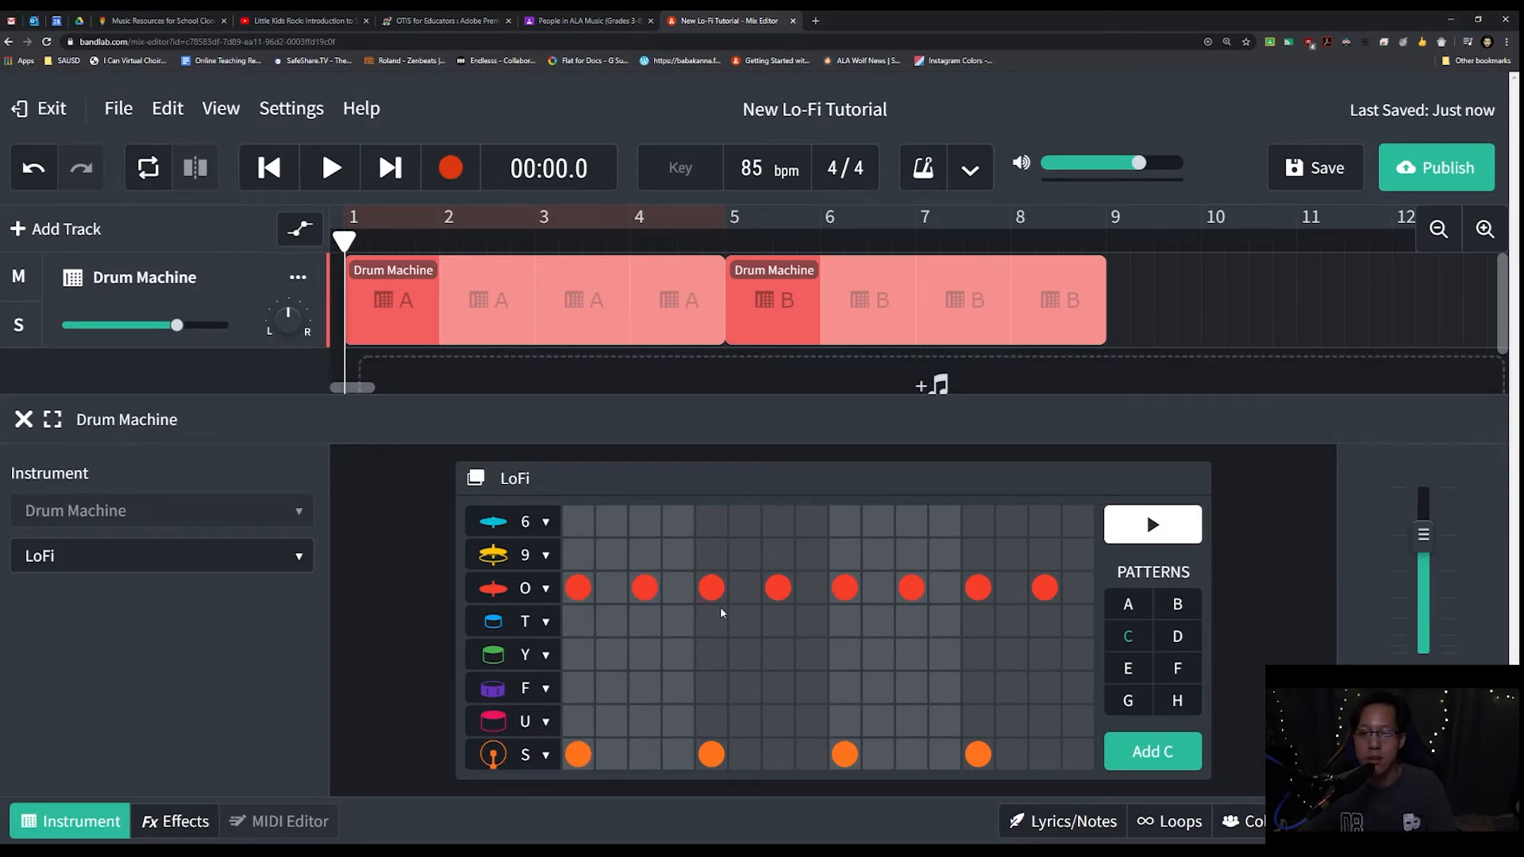
Audition the U and F drum sounds, add F-row snare hits on steps 5 and 13, and play pattern C
left_click(506, 725)
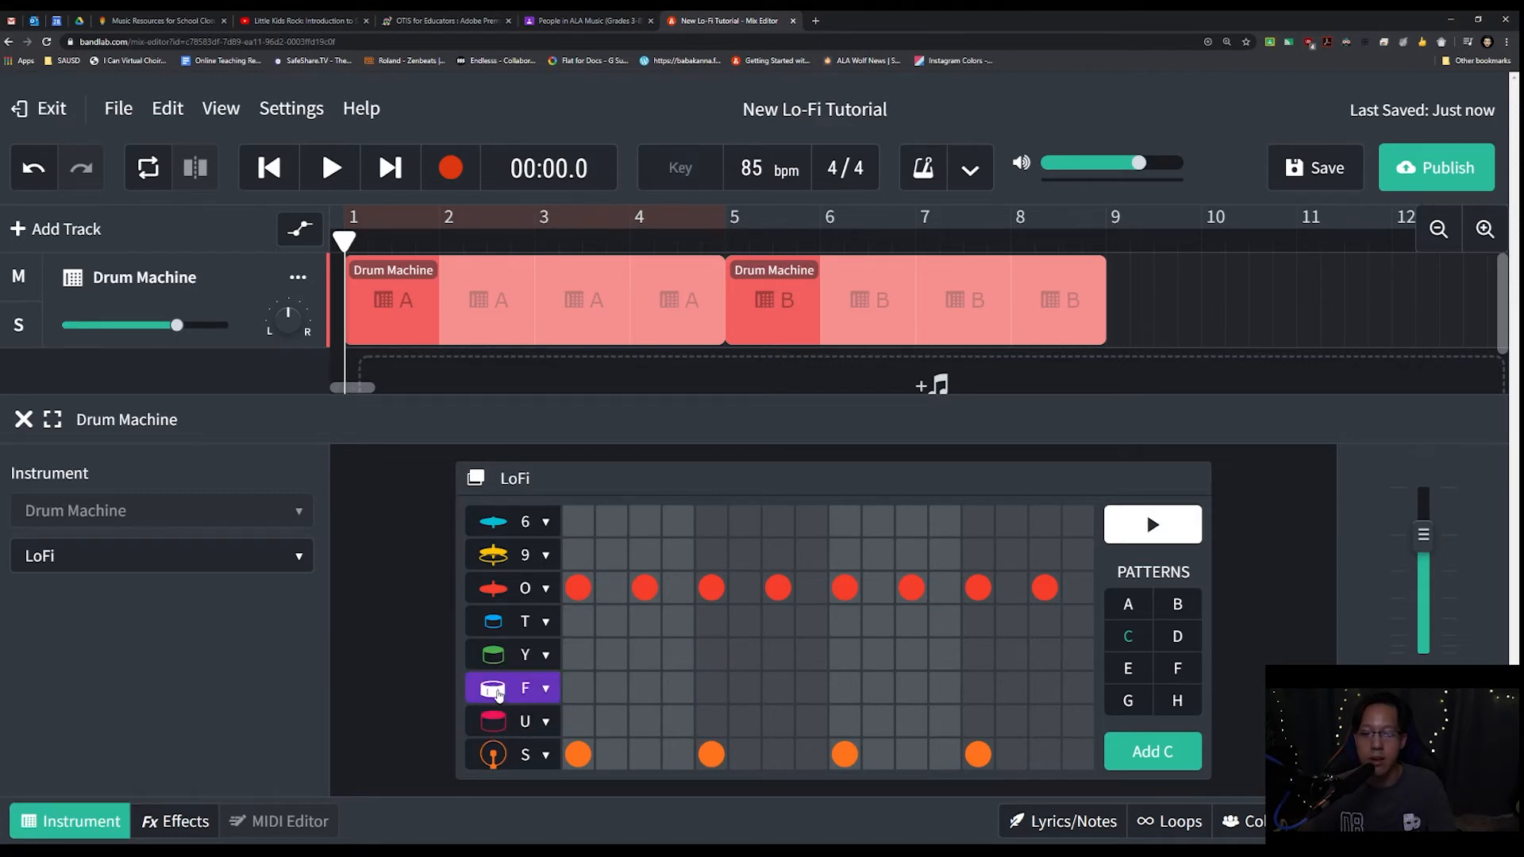
left_click(504, 697)
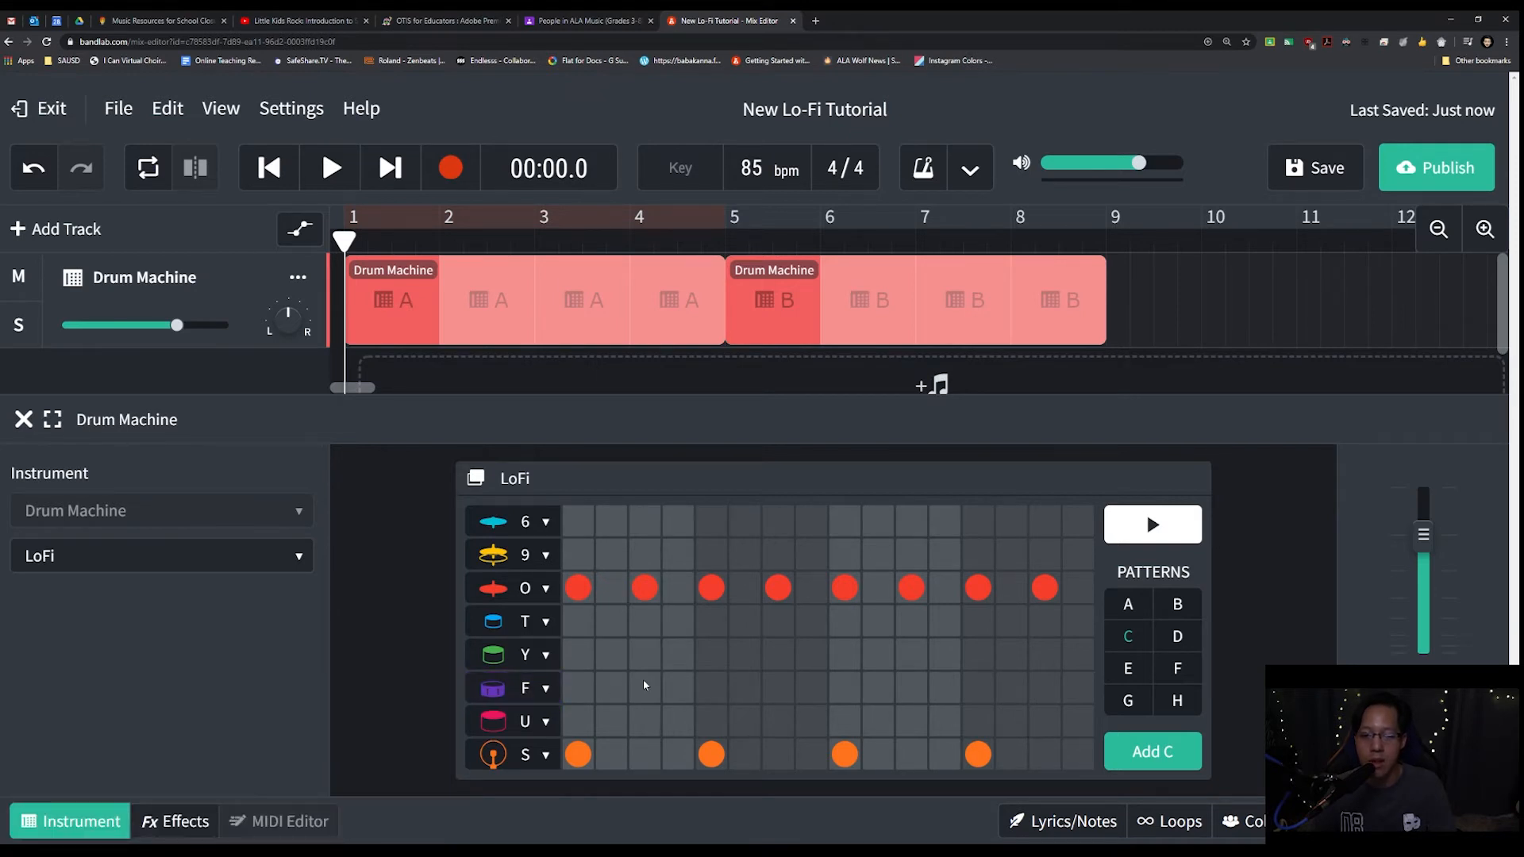
left_click(708, 689)
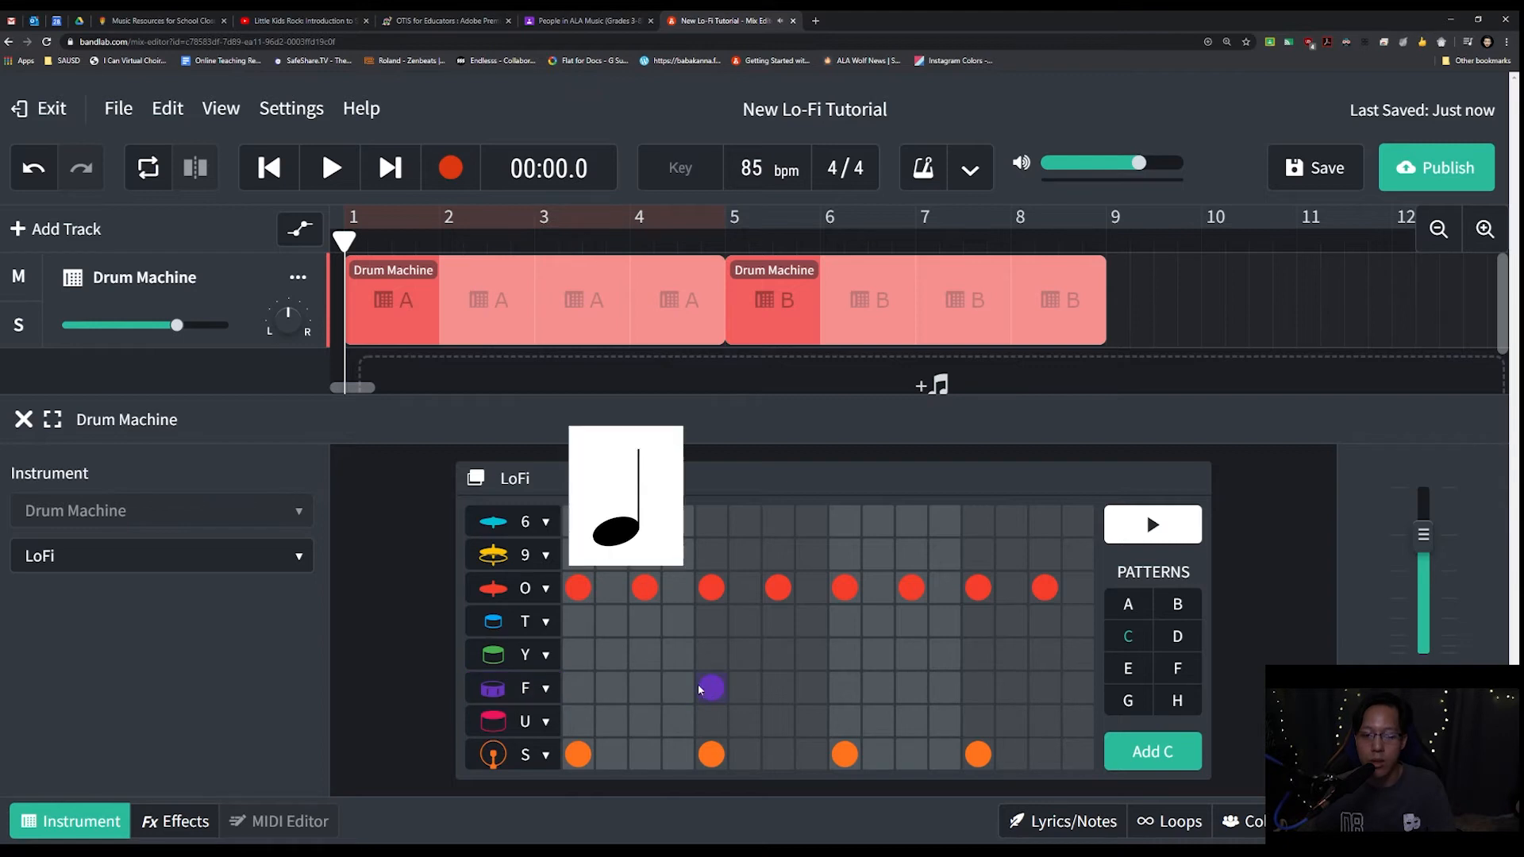
left_click(969, 684)
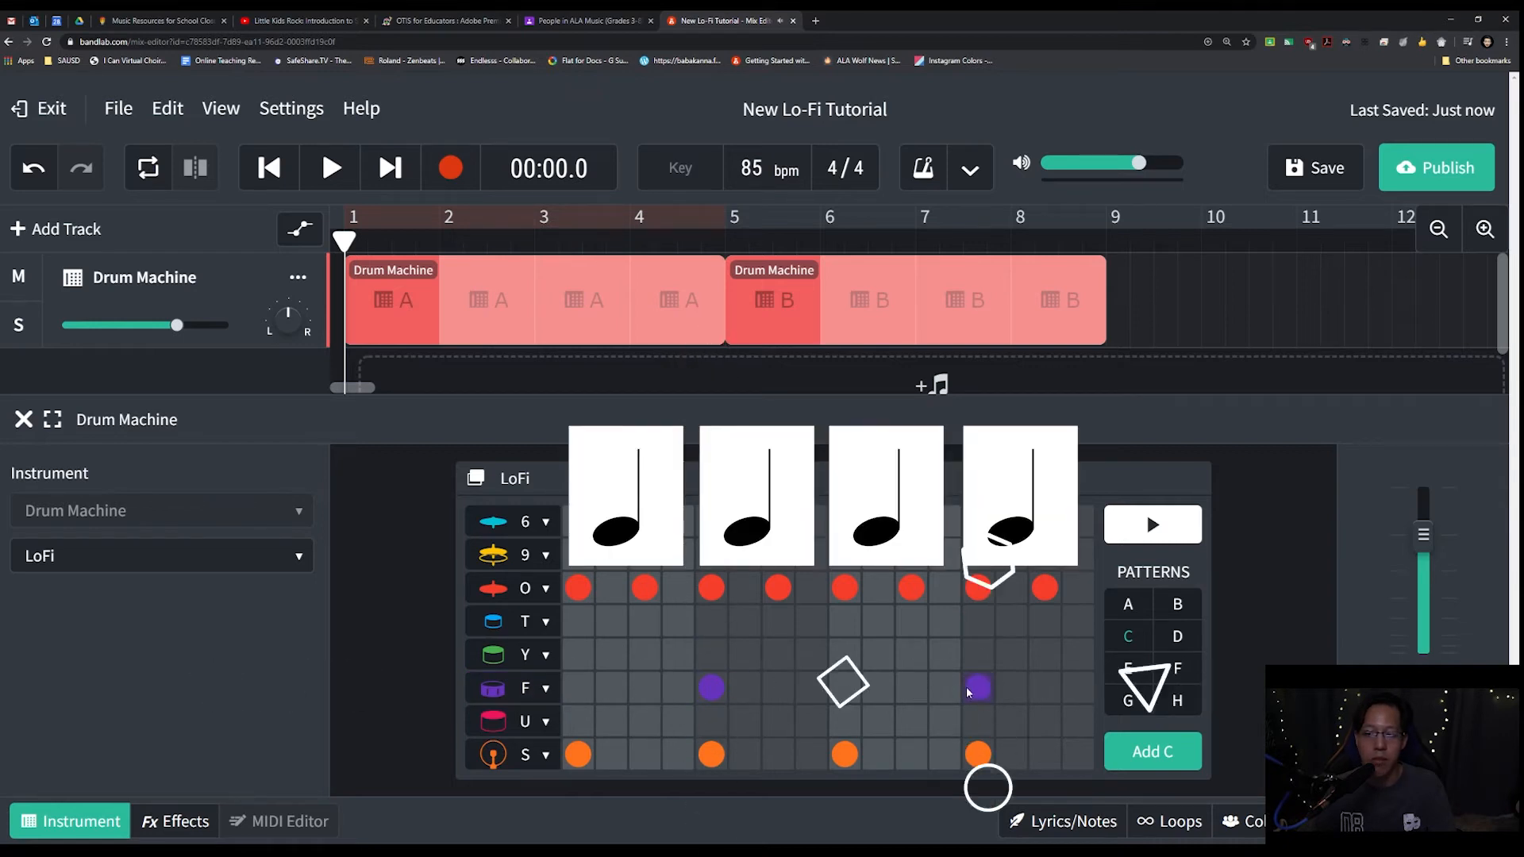
left_click(1131, 536)
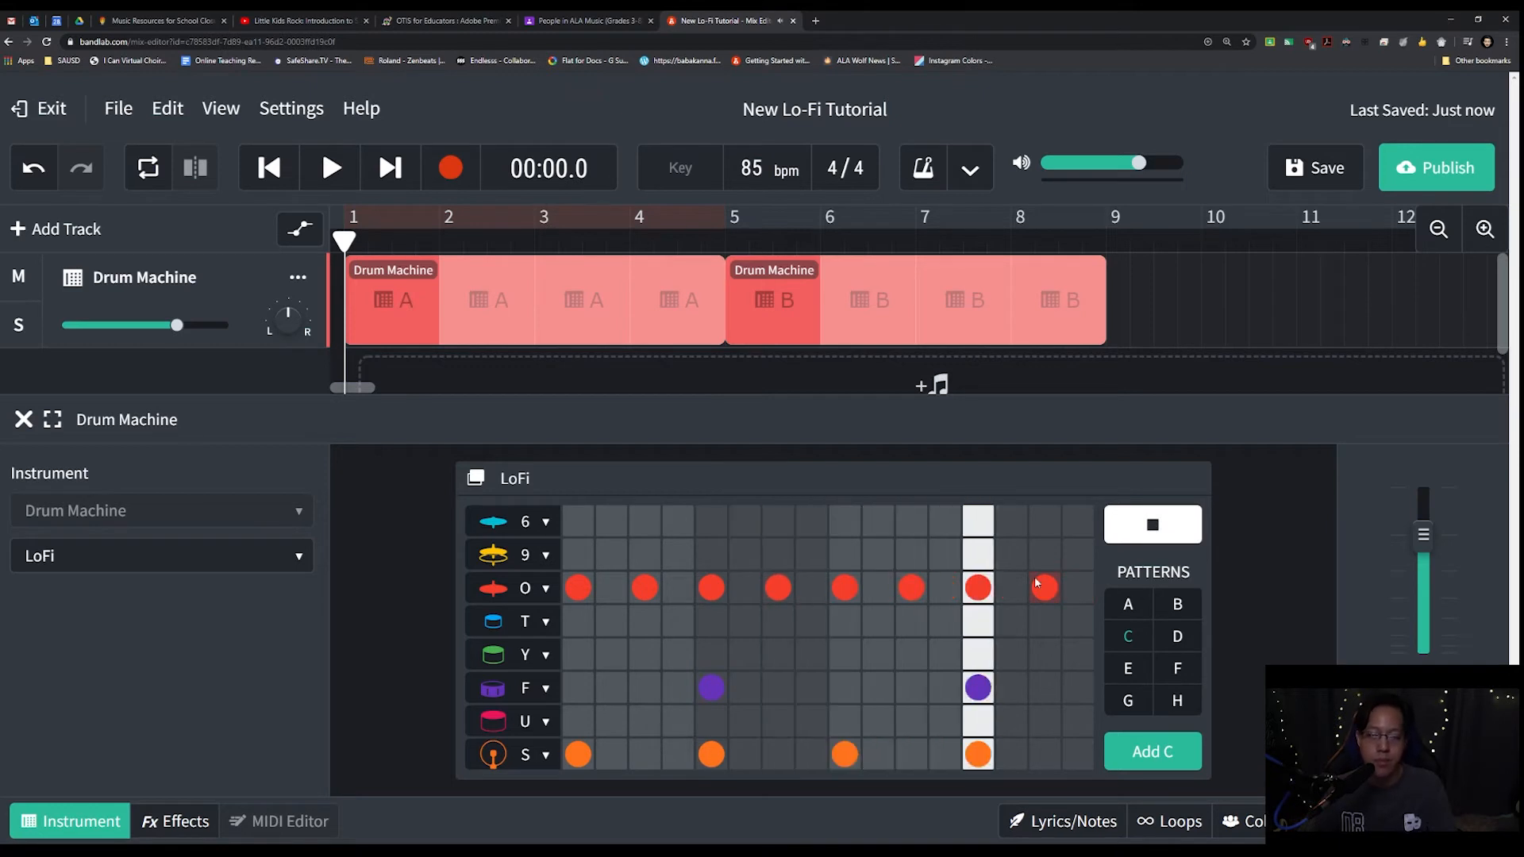
left_click(1150, 530)
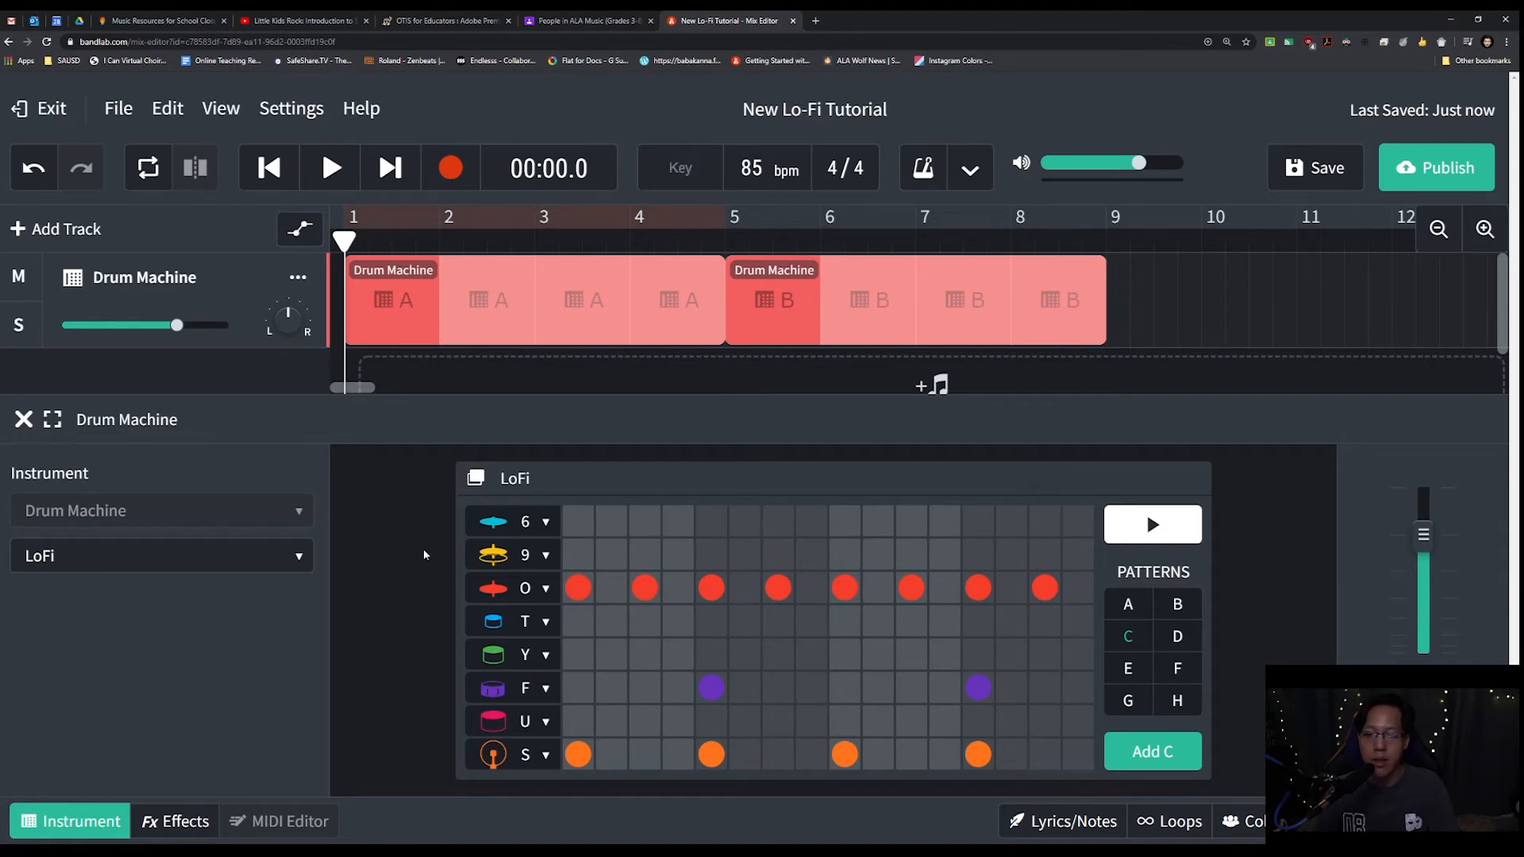
Switch the drum kit to LoFi Hop Kit and listen to pattern C with it
left_click(238, 558)
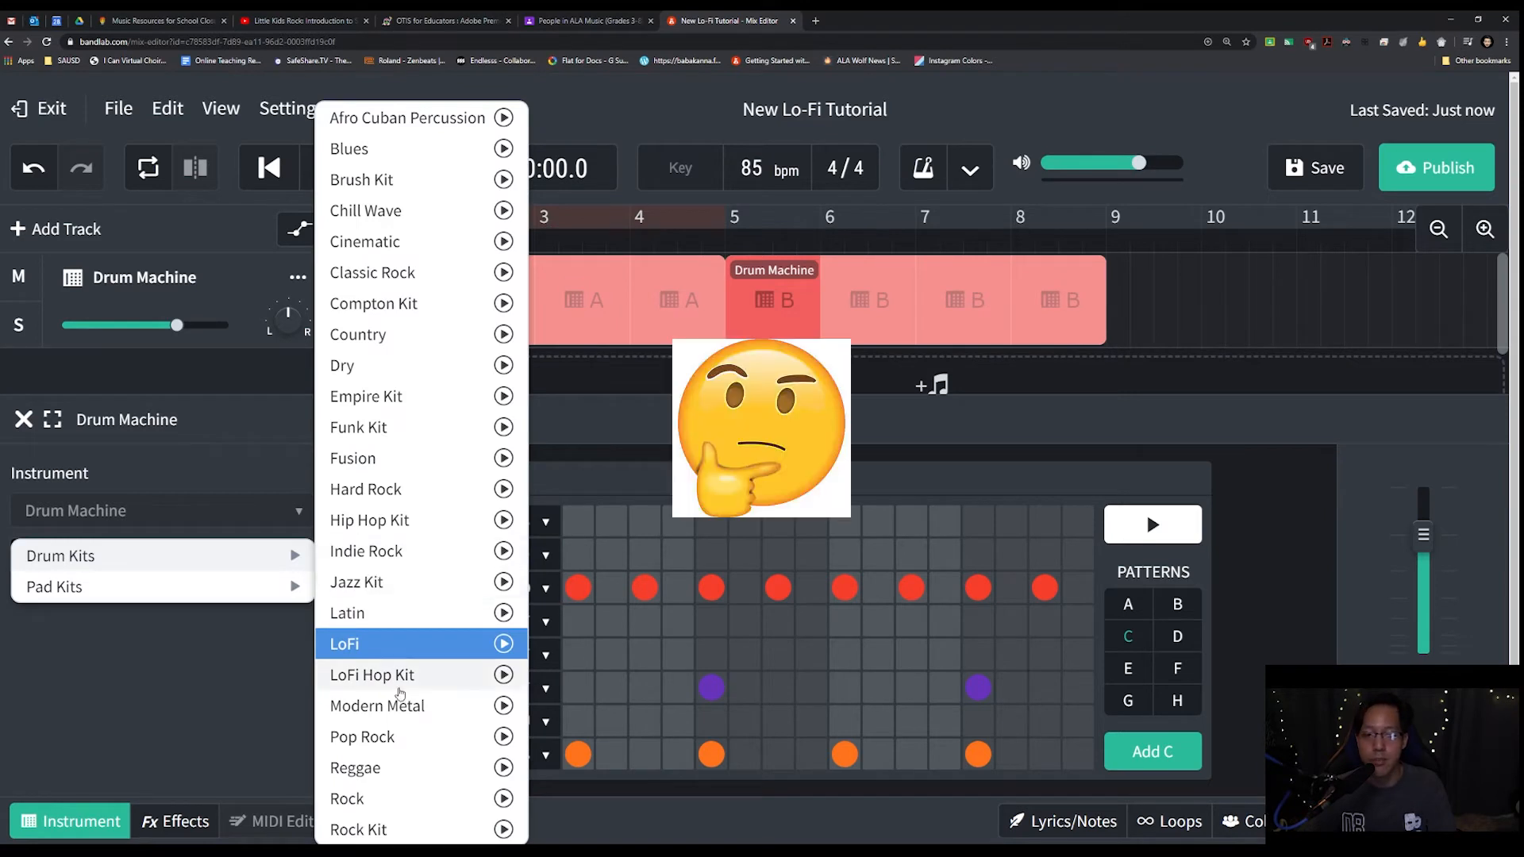
left_click(379, 676)
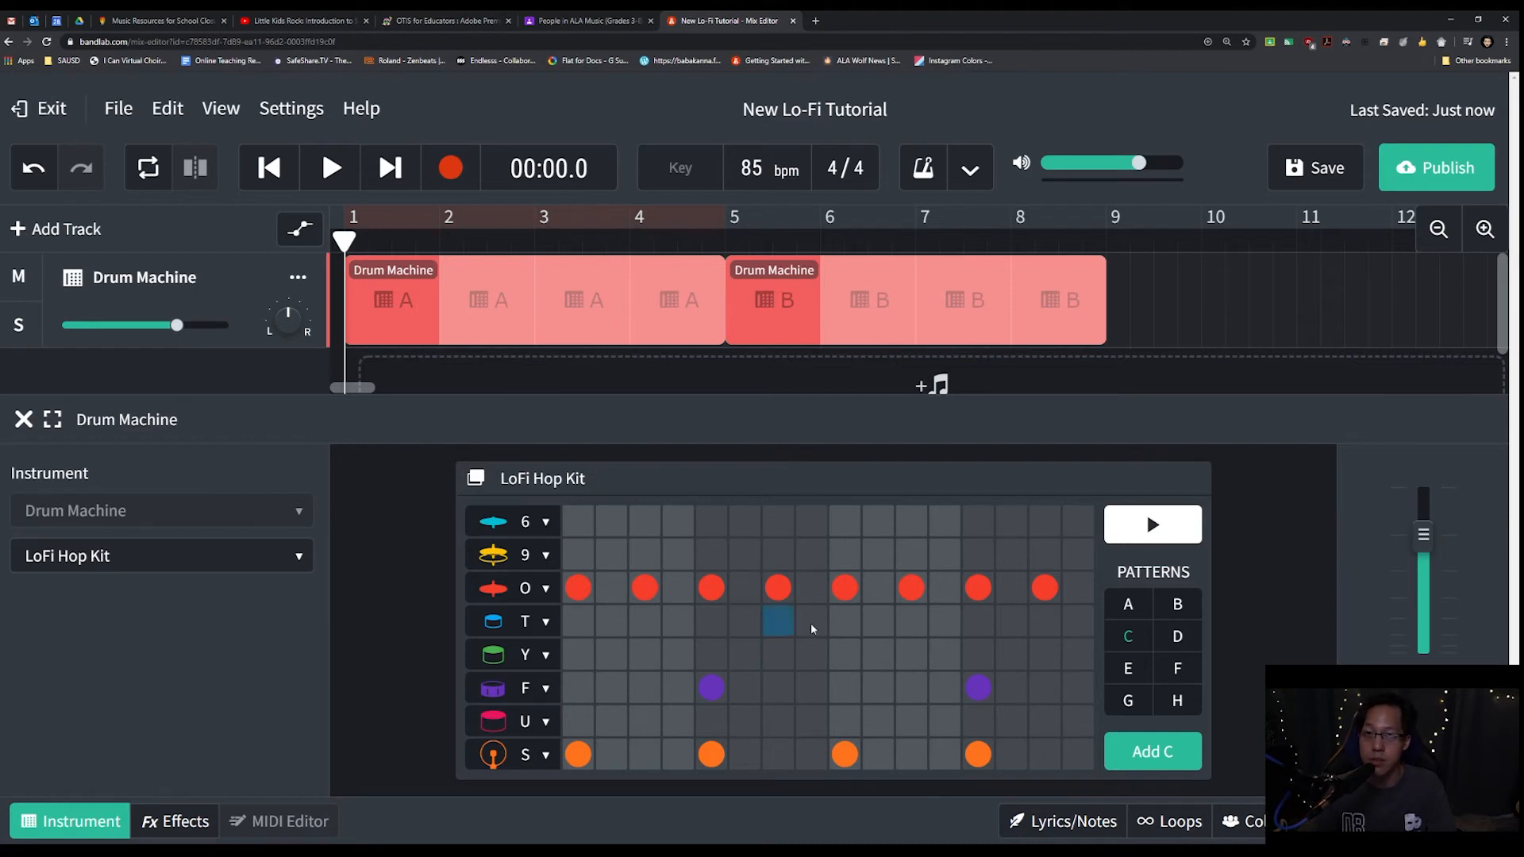
left_click(1151, 533)
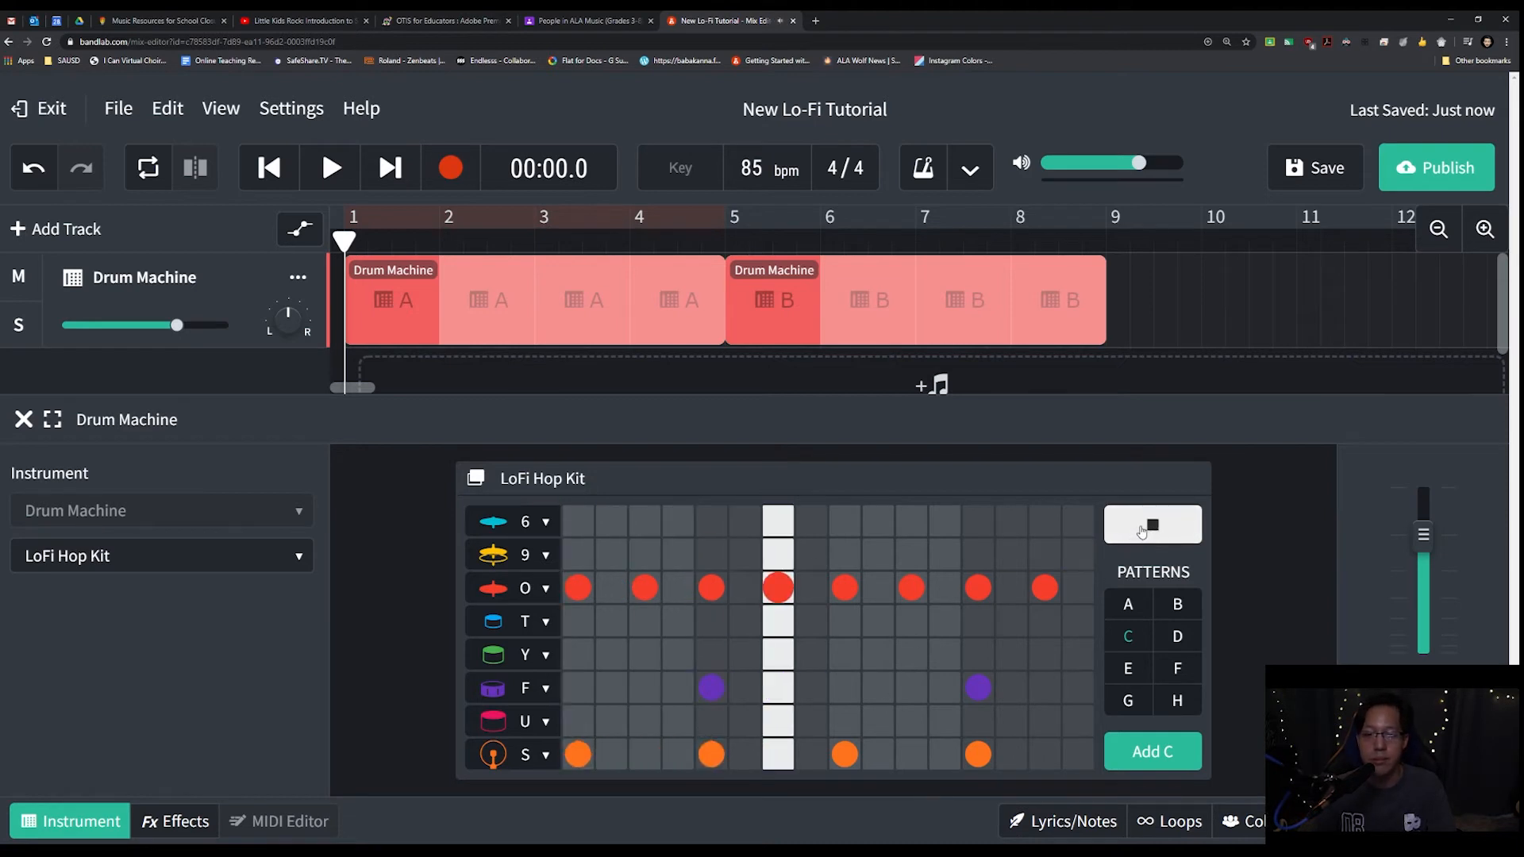
left_click(1146, 530)
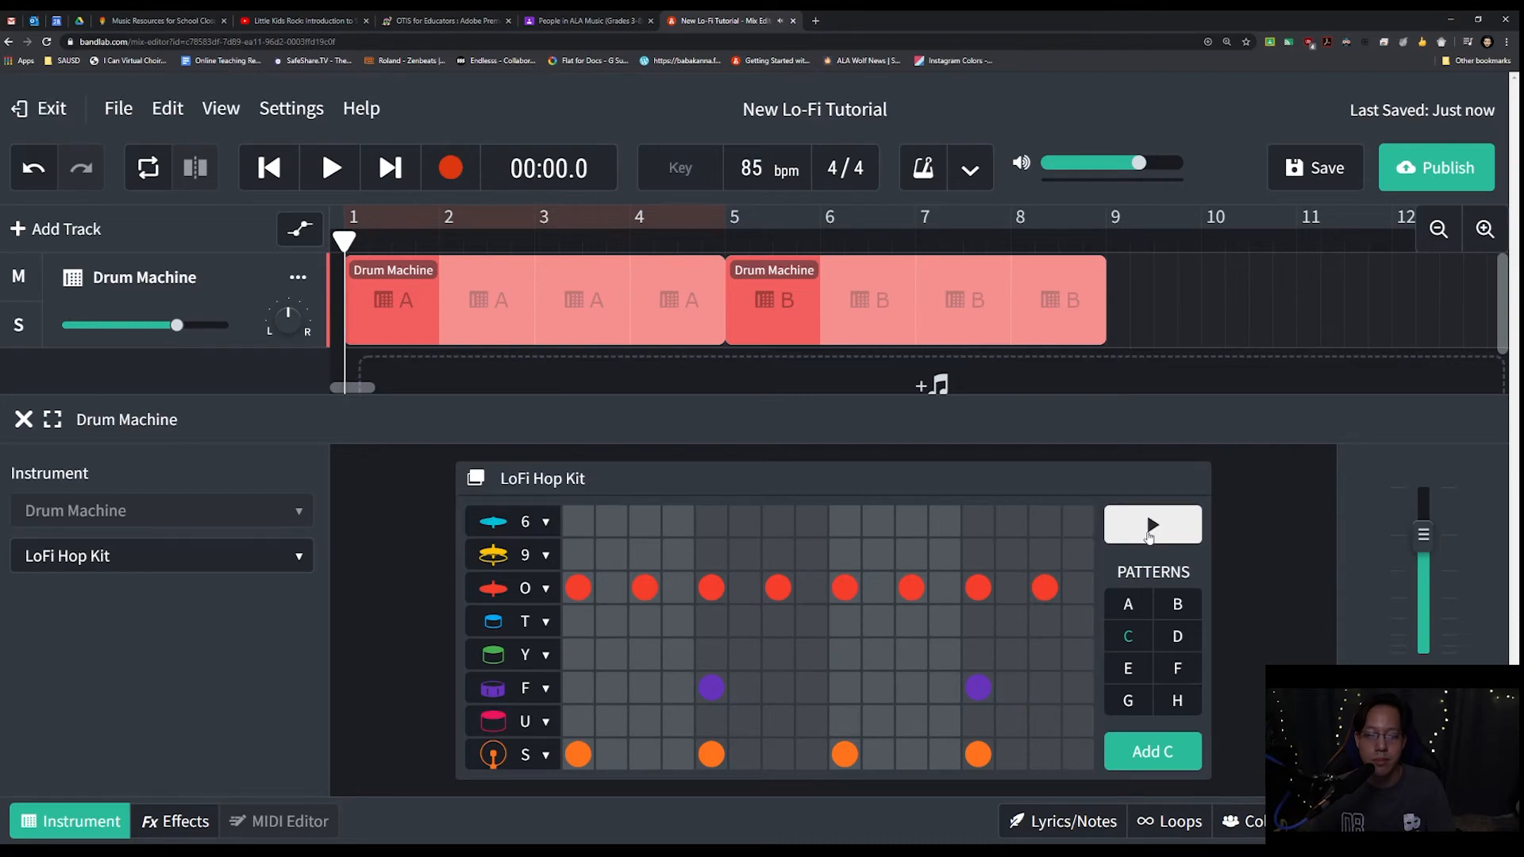
Switch the drum kit to Rock Kit, play pattern A with it and return to pattern C
left_click(206, 564)
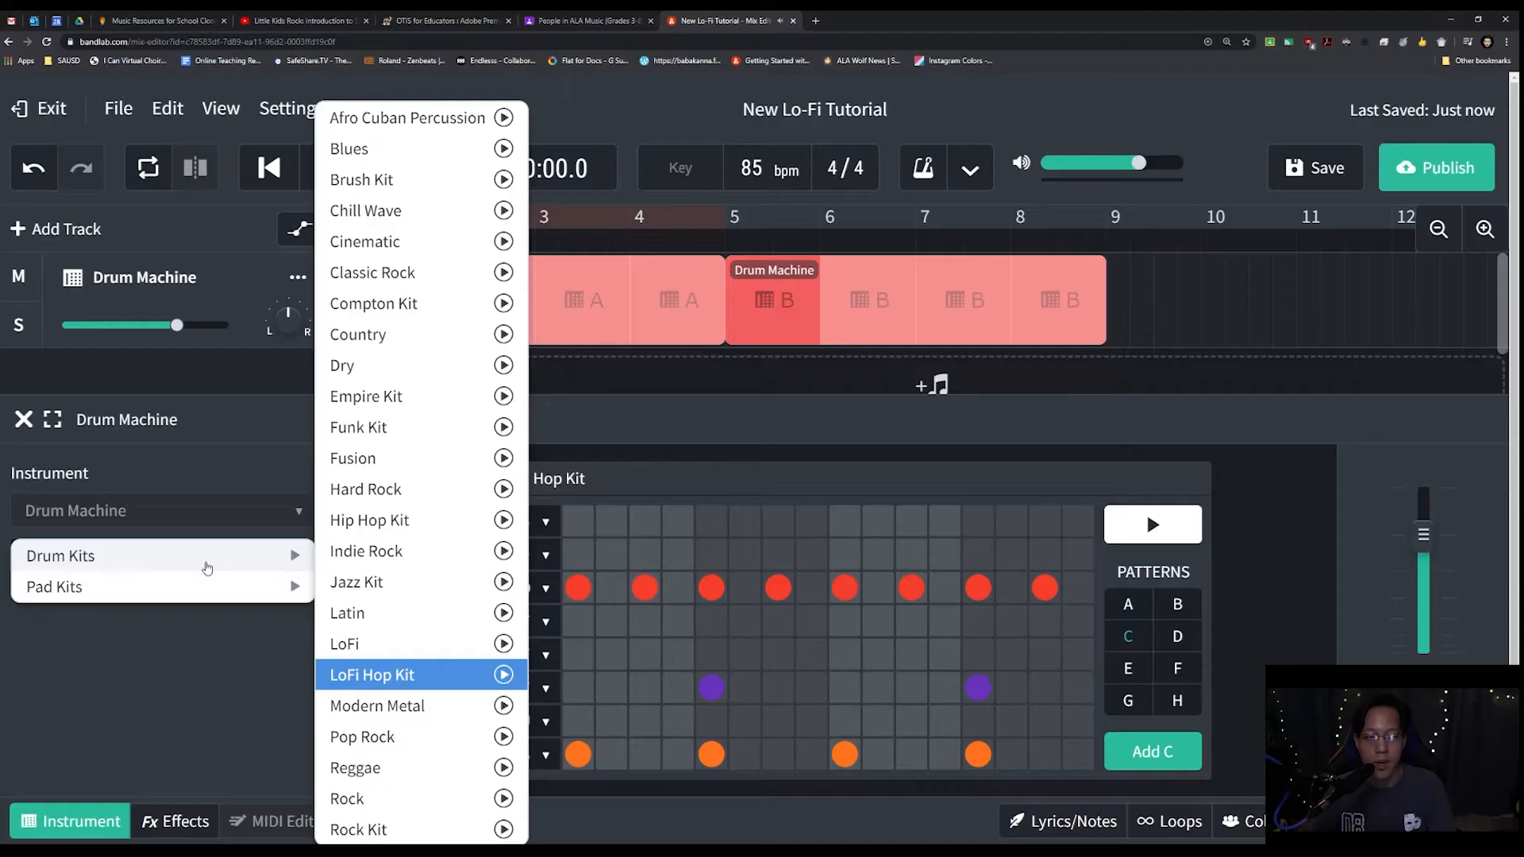
mouse_move(279, 562)
scroll(412, 635, "down", 10)
left_click(365, 823)
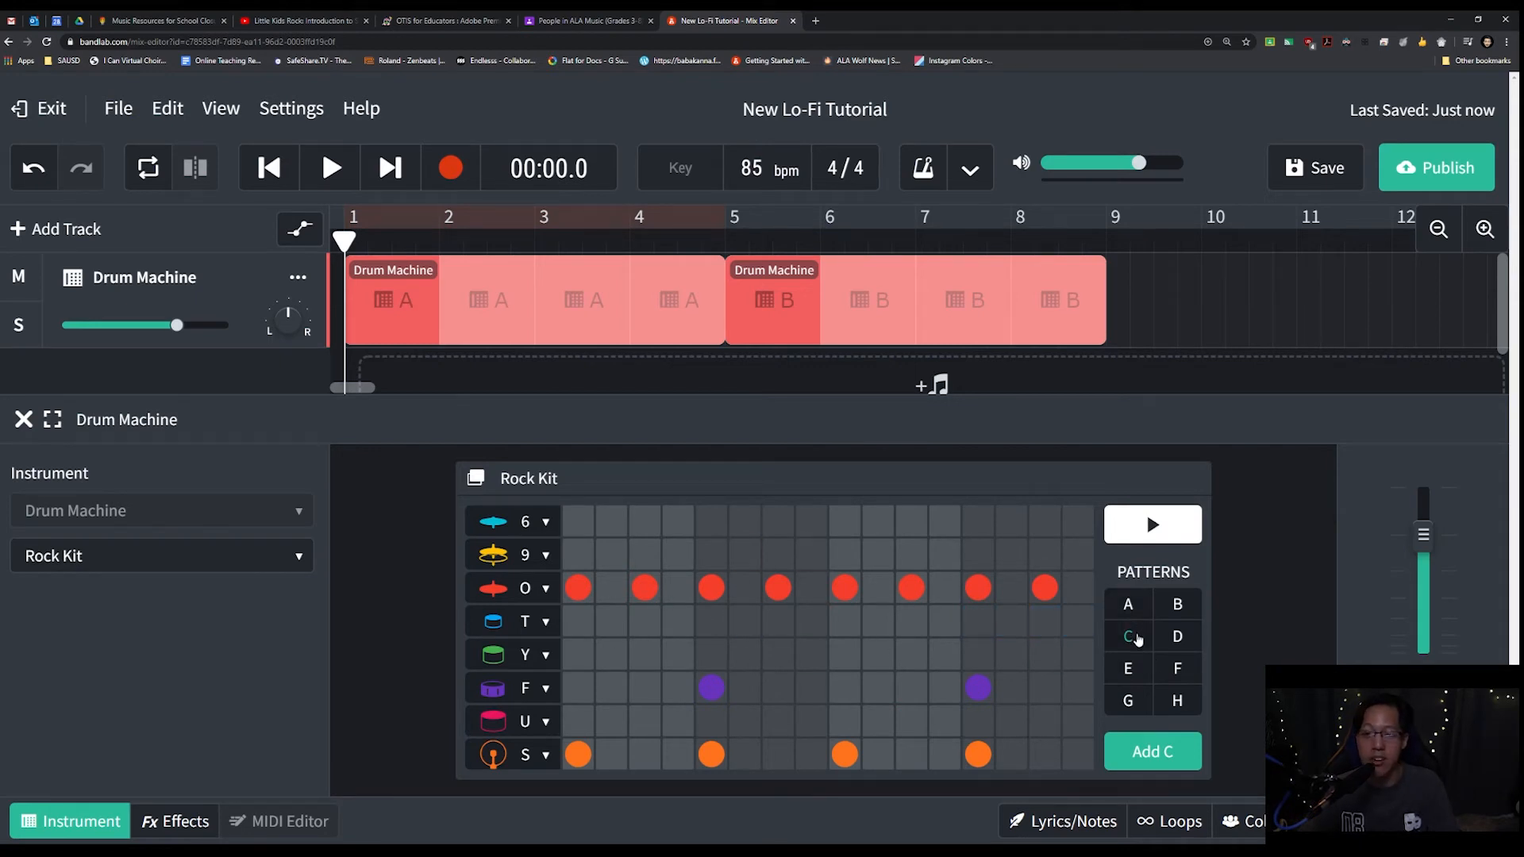
left_click(1127, 606)
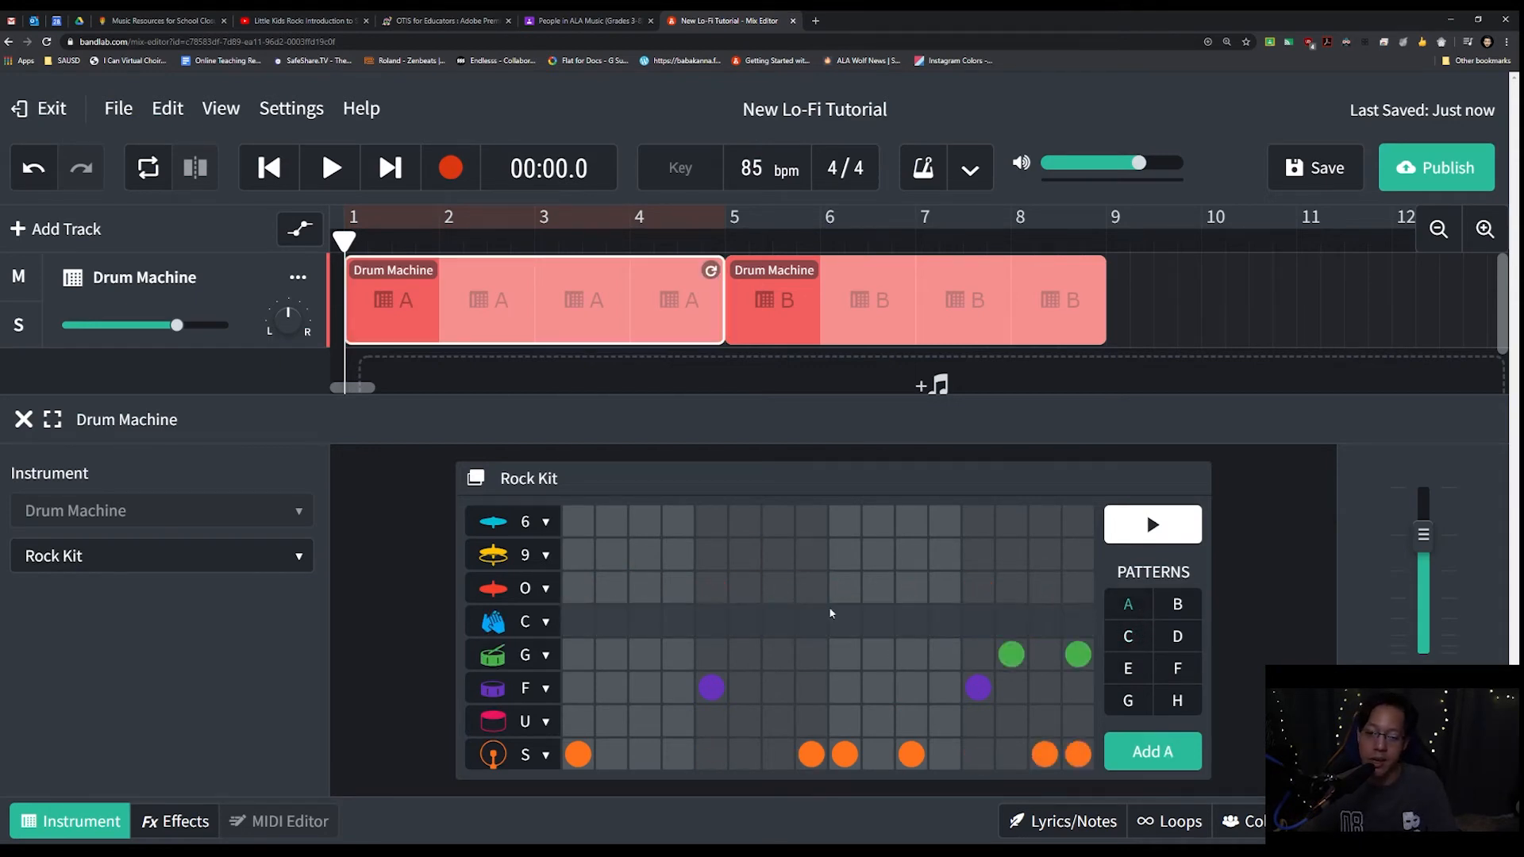
left_click(1150, 526)
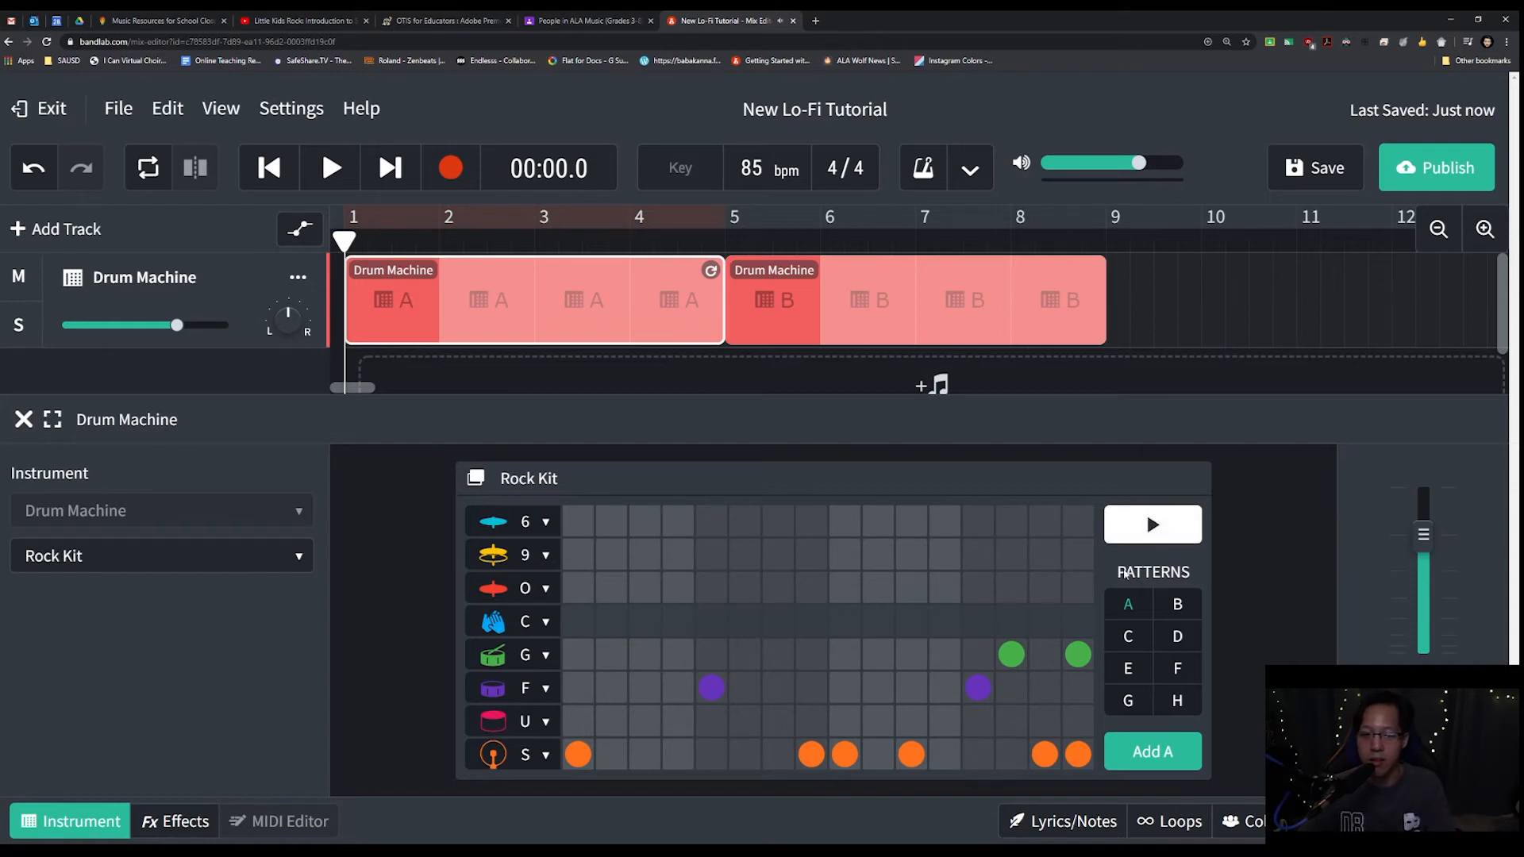
left_click(1134, 642)
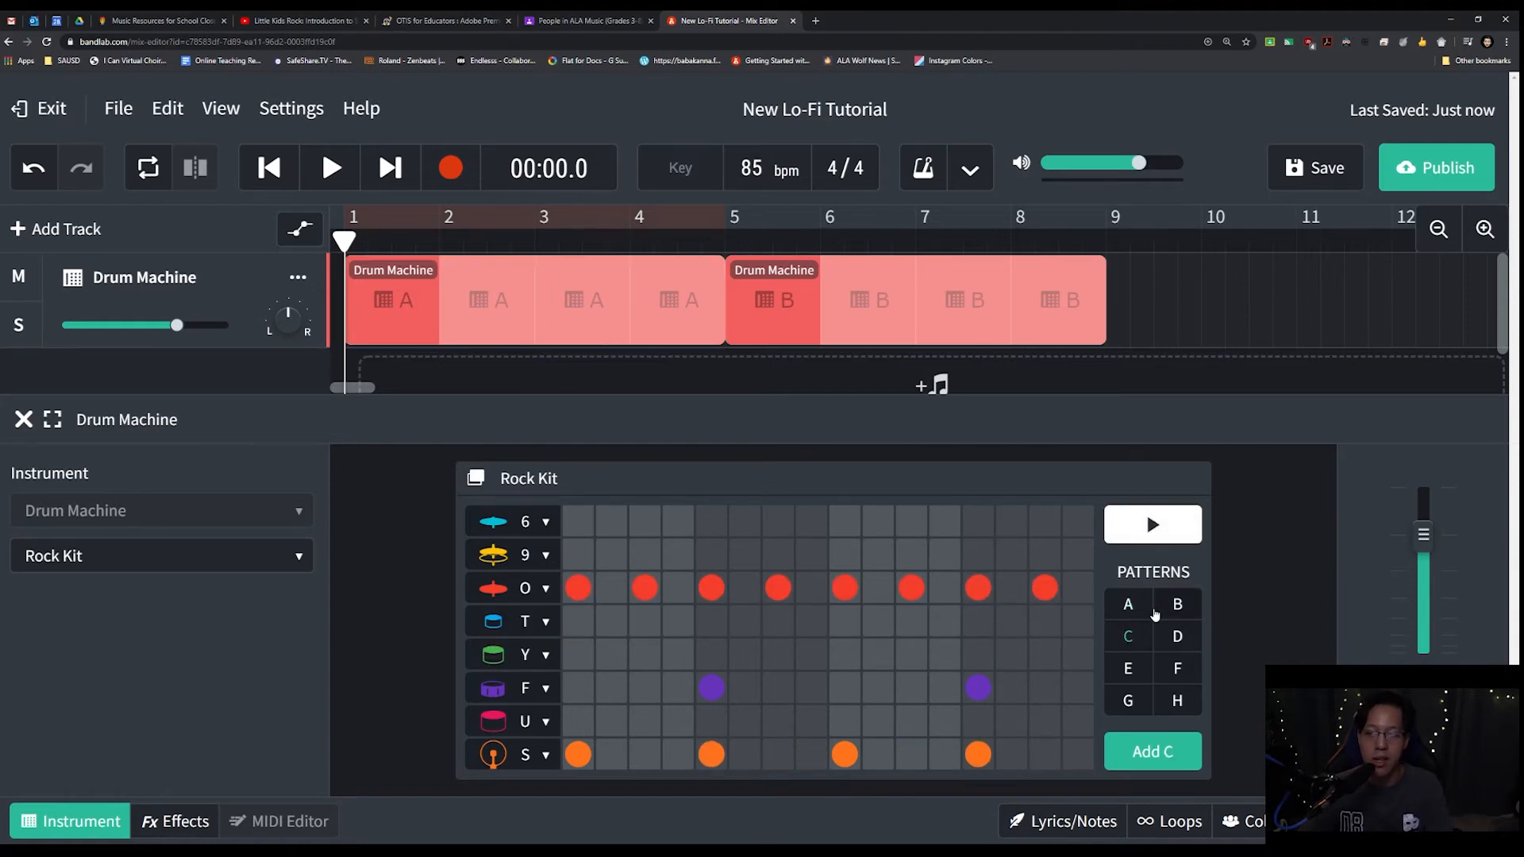
Try the Electro Pop Kit and the Fat 90's Kit from the pad kits on pattern C, and stop playback
left_click(186, 555)
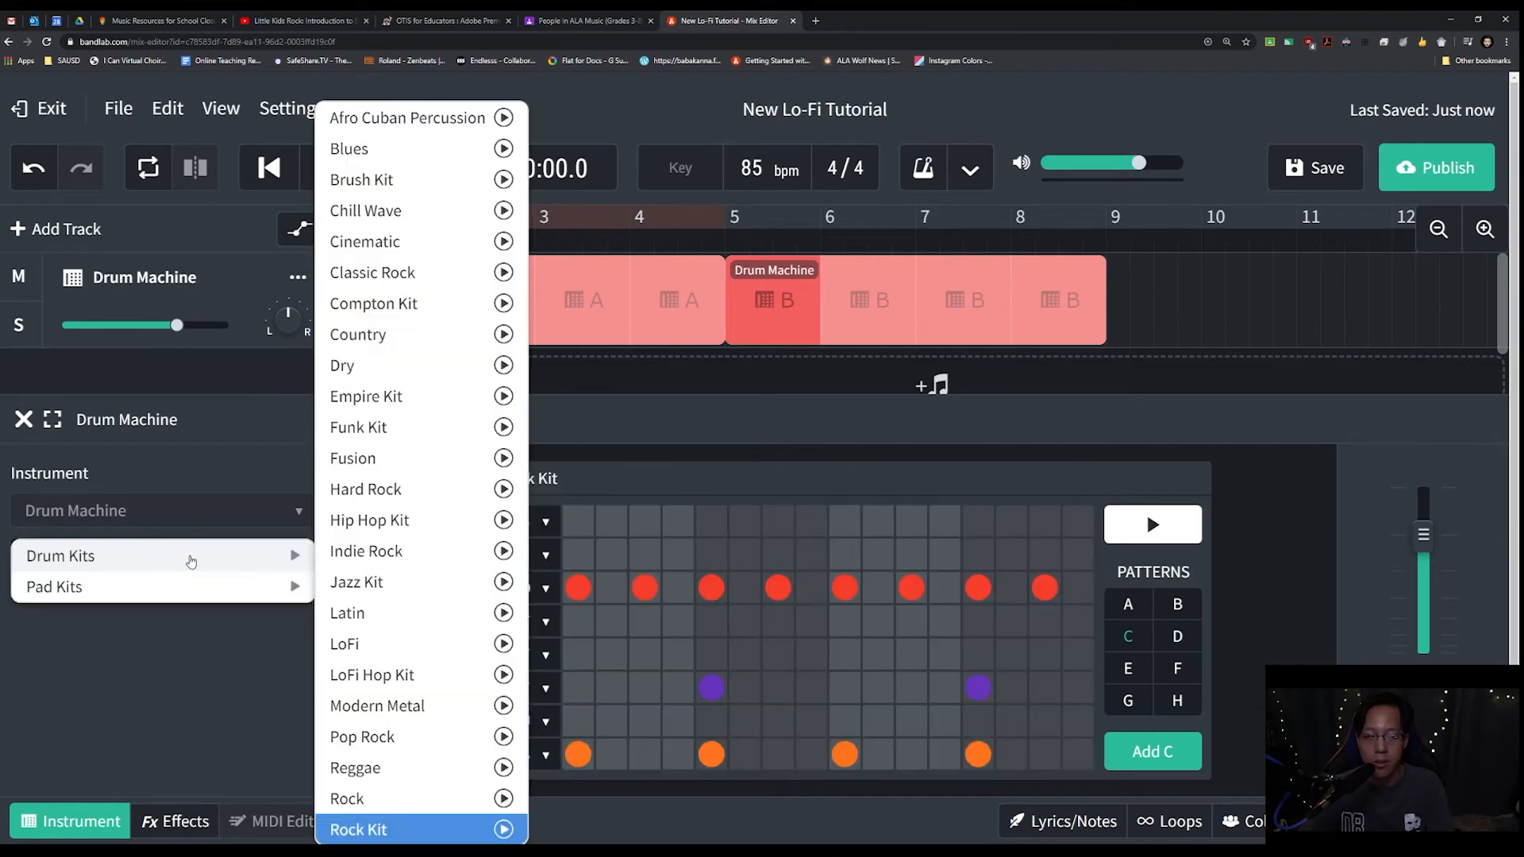
mouse_move(168, 592)
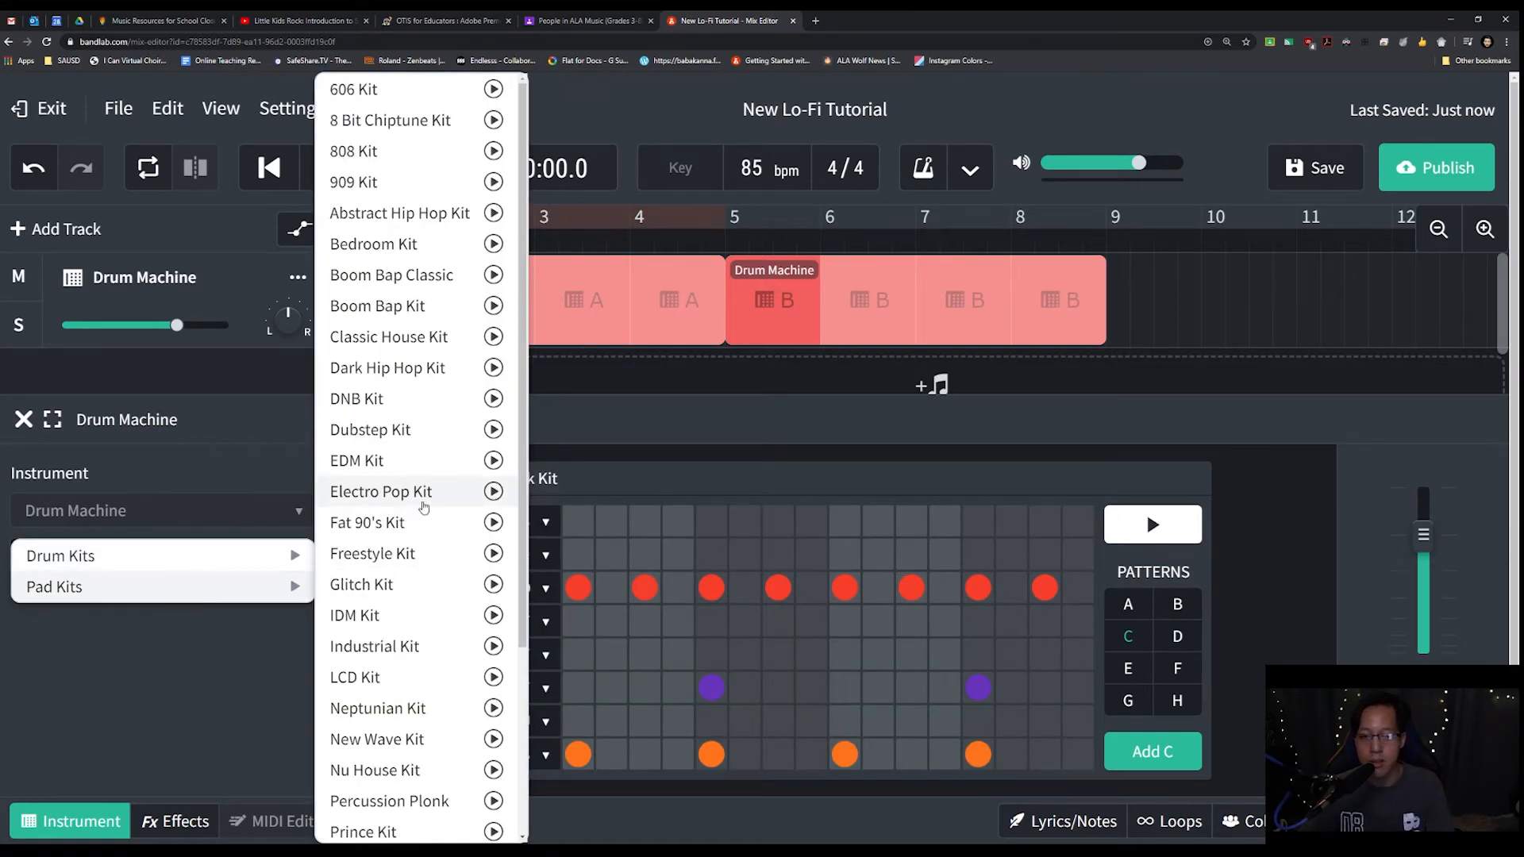
left_click(420, 492)
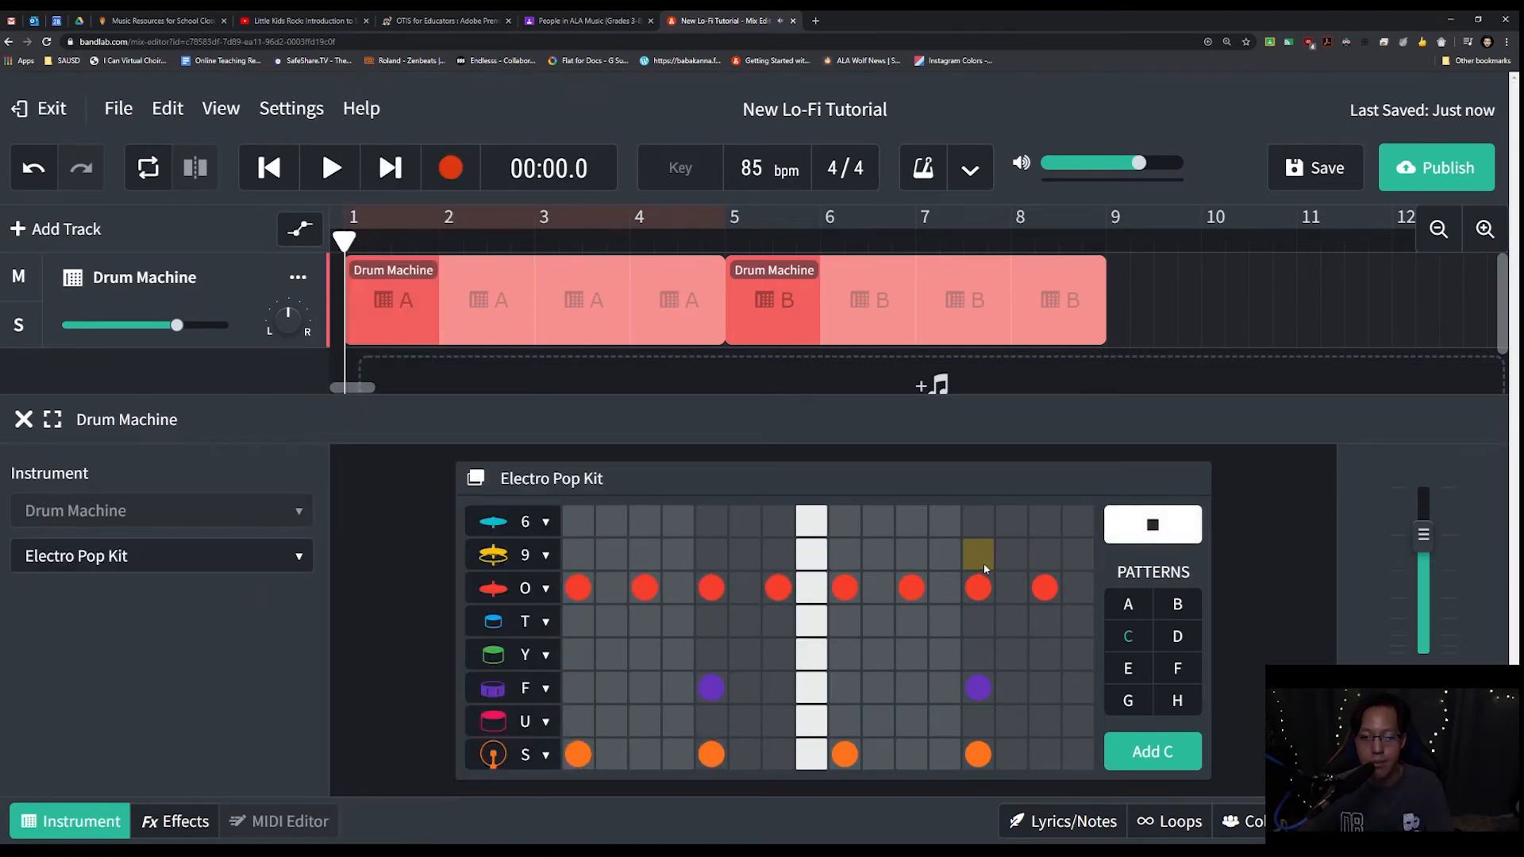
left_click(221, 556)
mouse_move(288, 568)
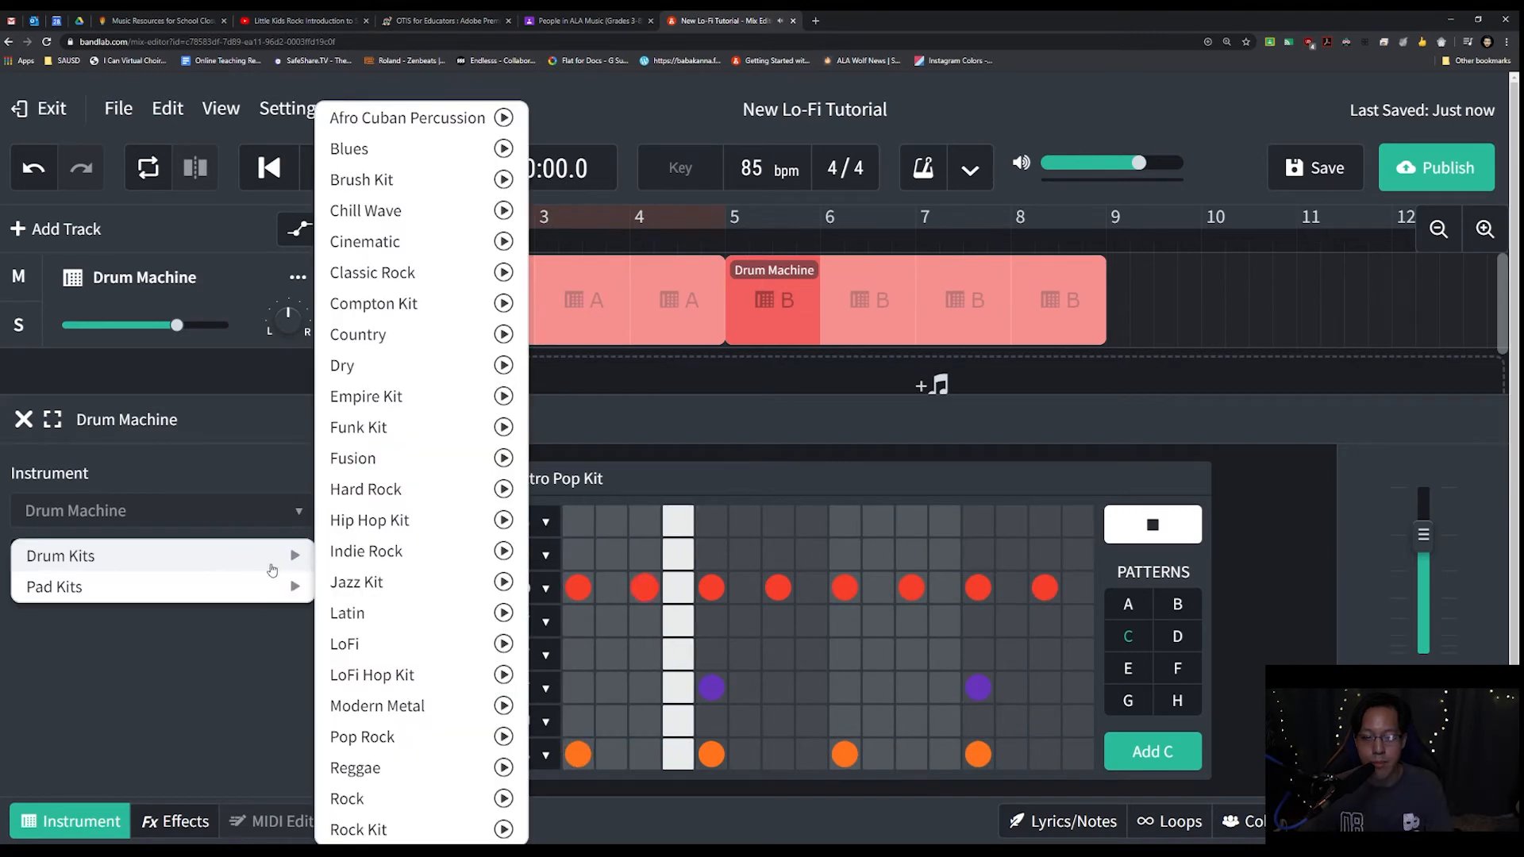
mouse_move(169, 587)
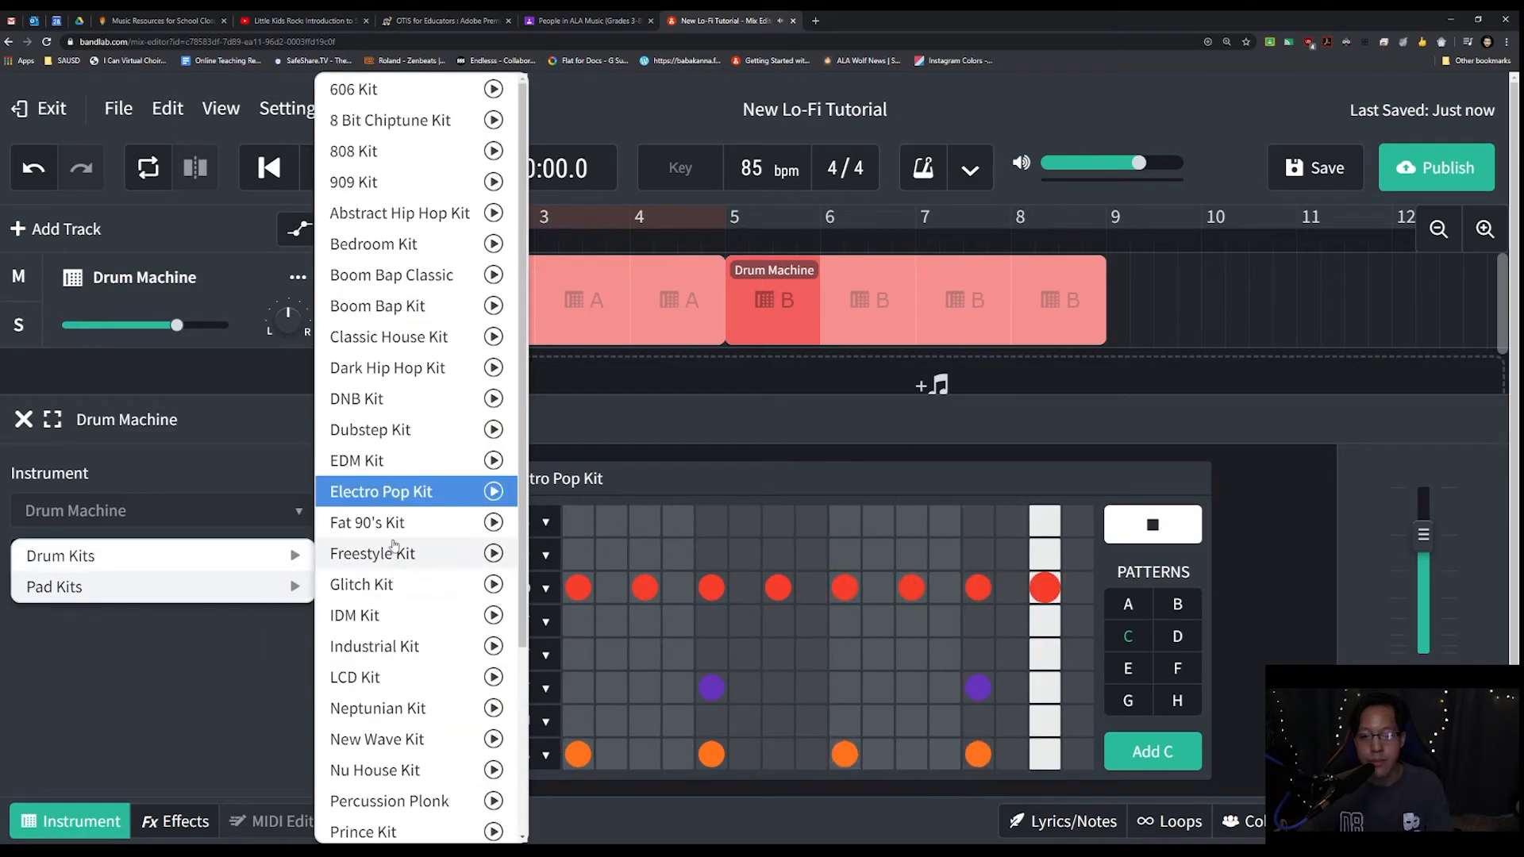
left_click(377, 520)
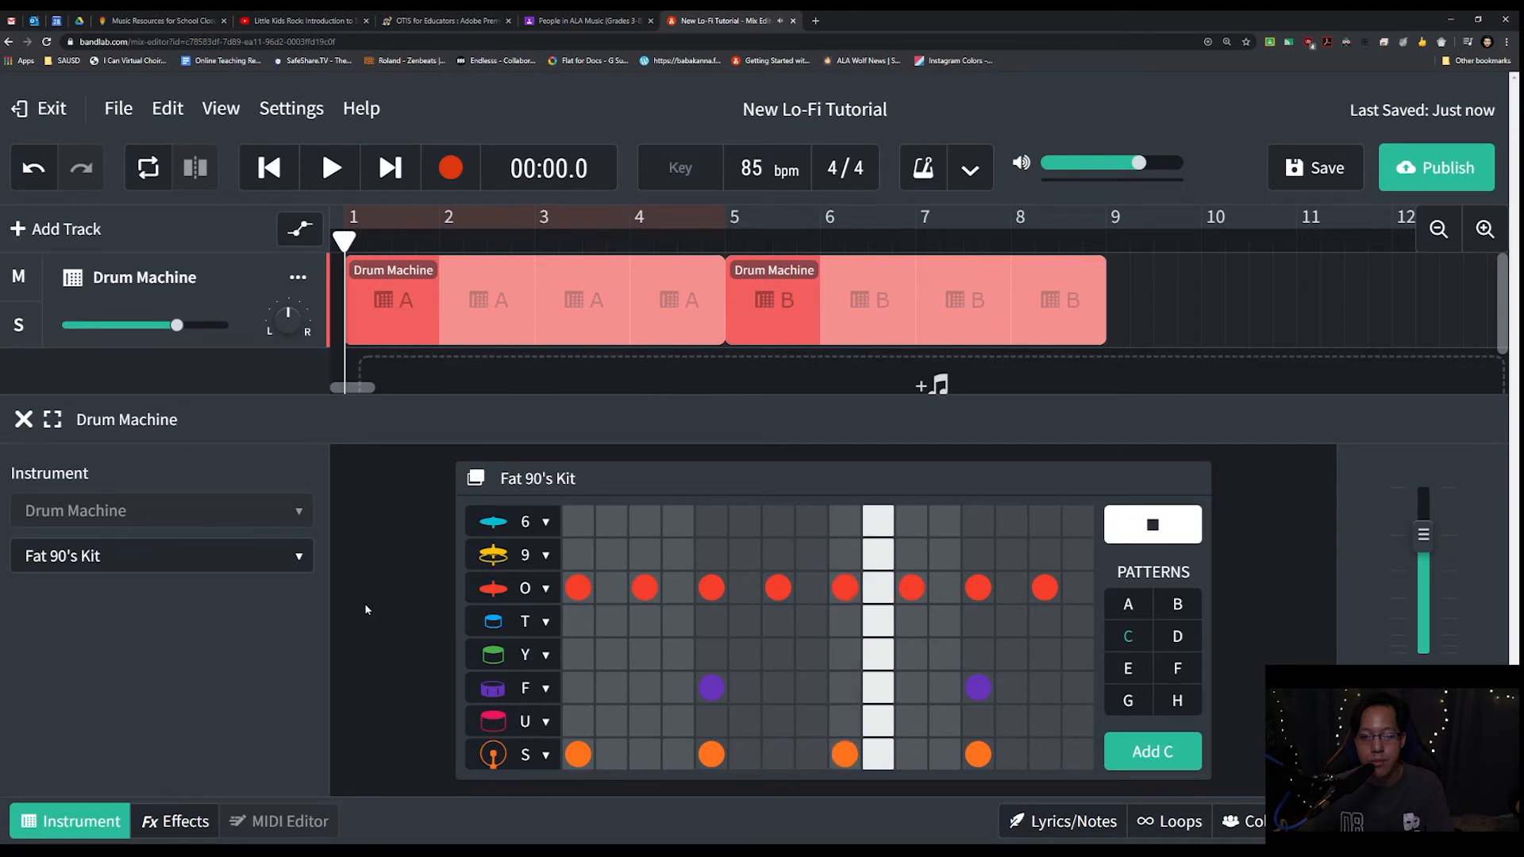
left_click(1185, 527)
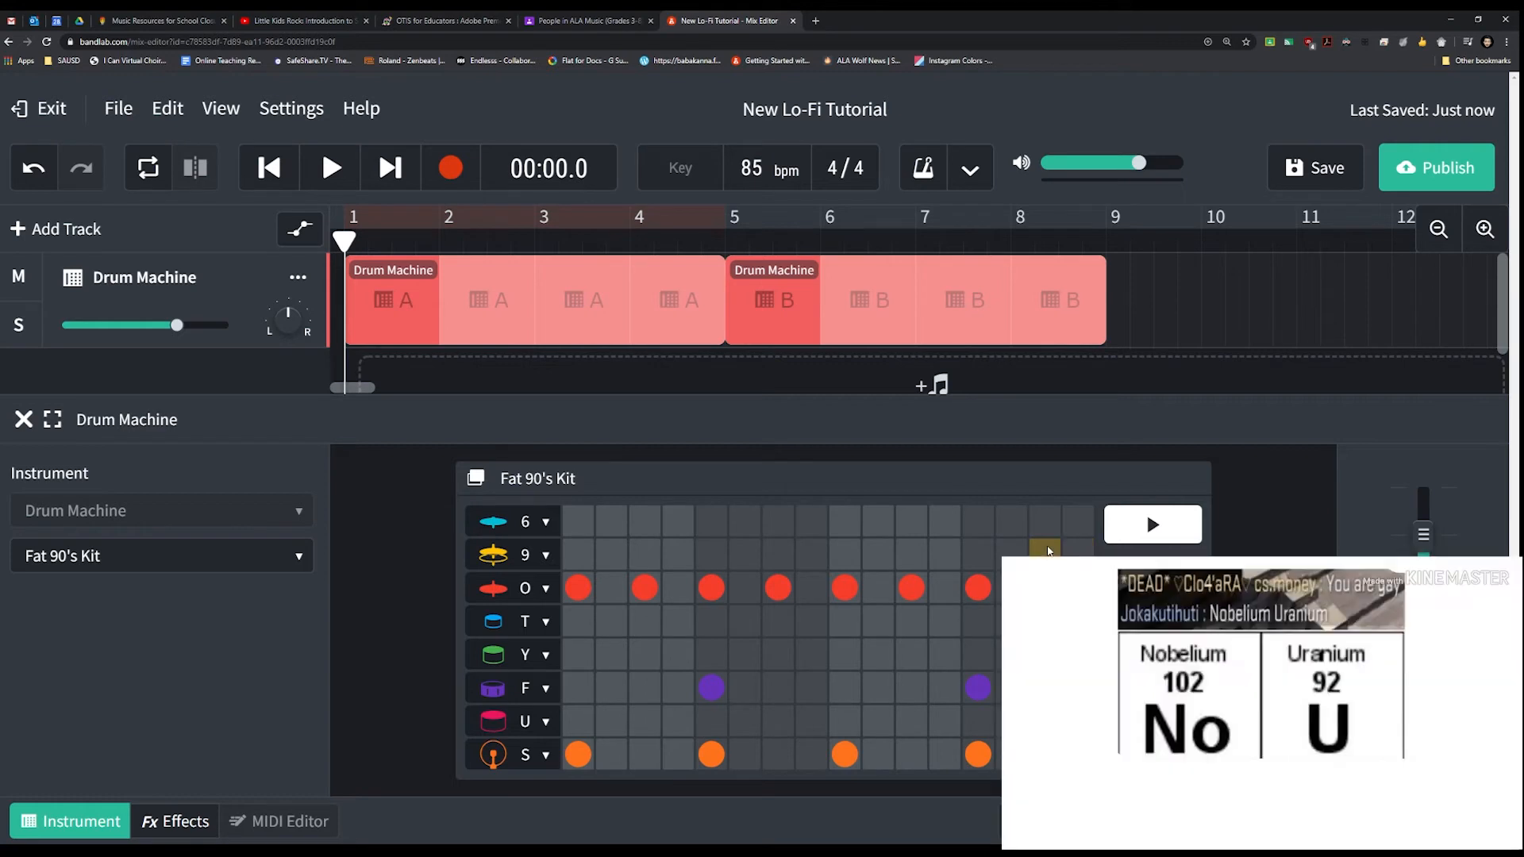
Play pattern C and add 9-row cymbal hits on every even-numbered step
key("space")
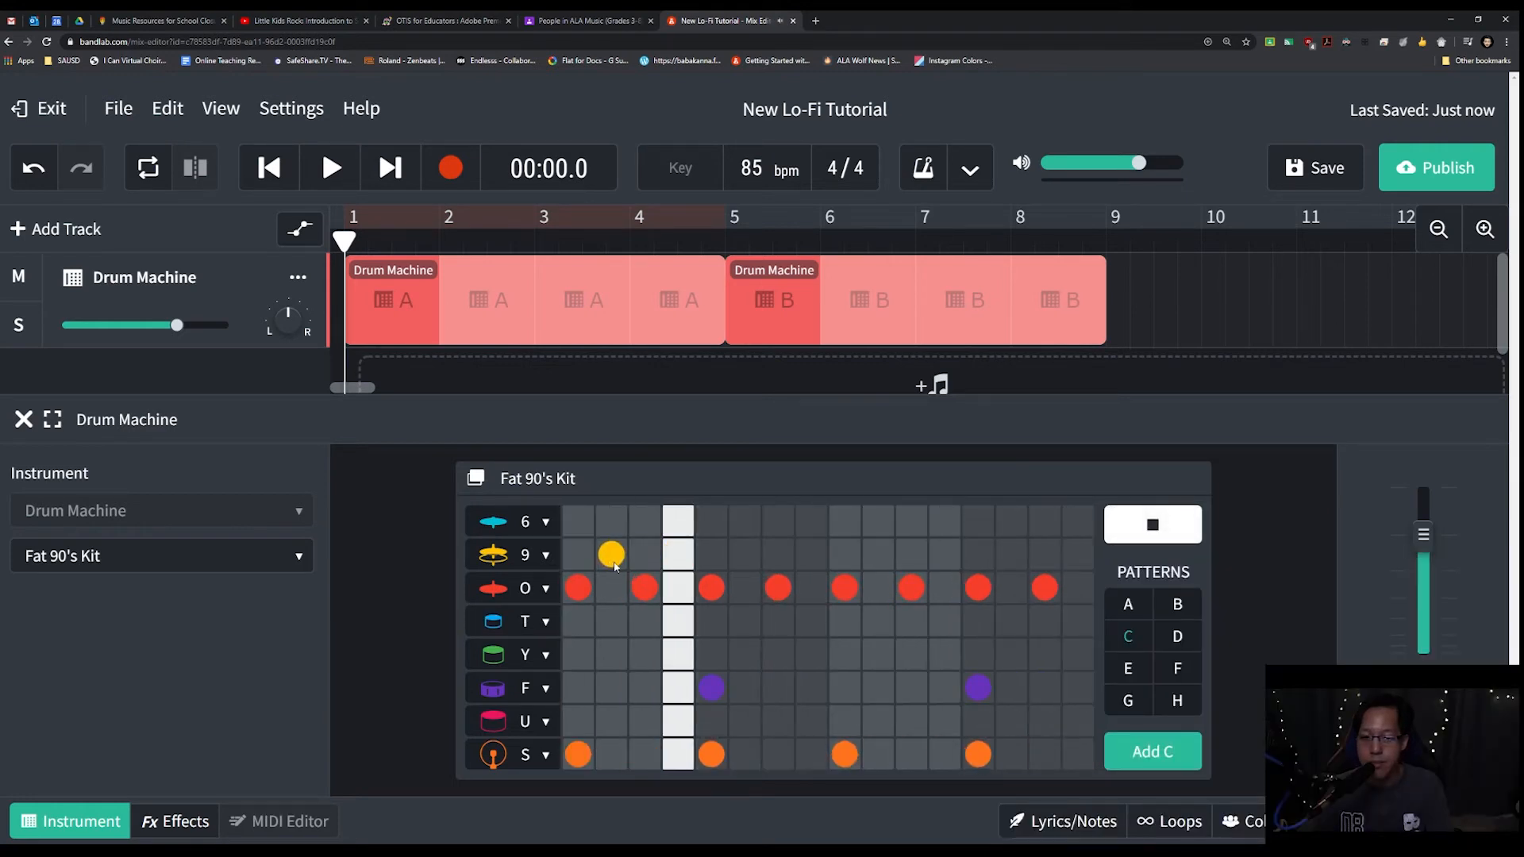
left_click(677, 554)
left_click(744, 554)
left_click(811, 554)
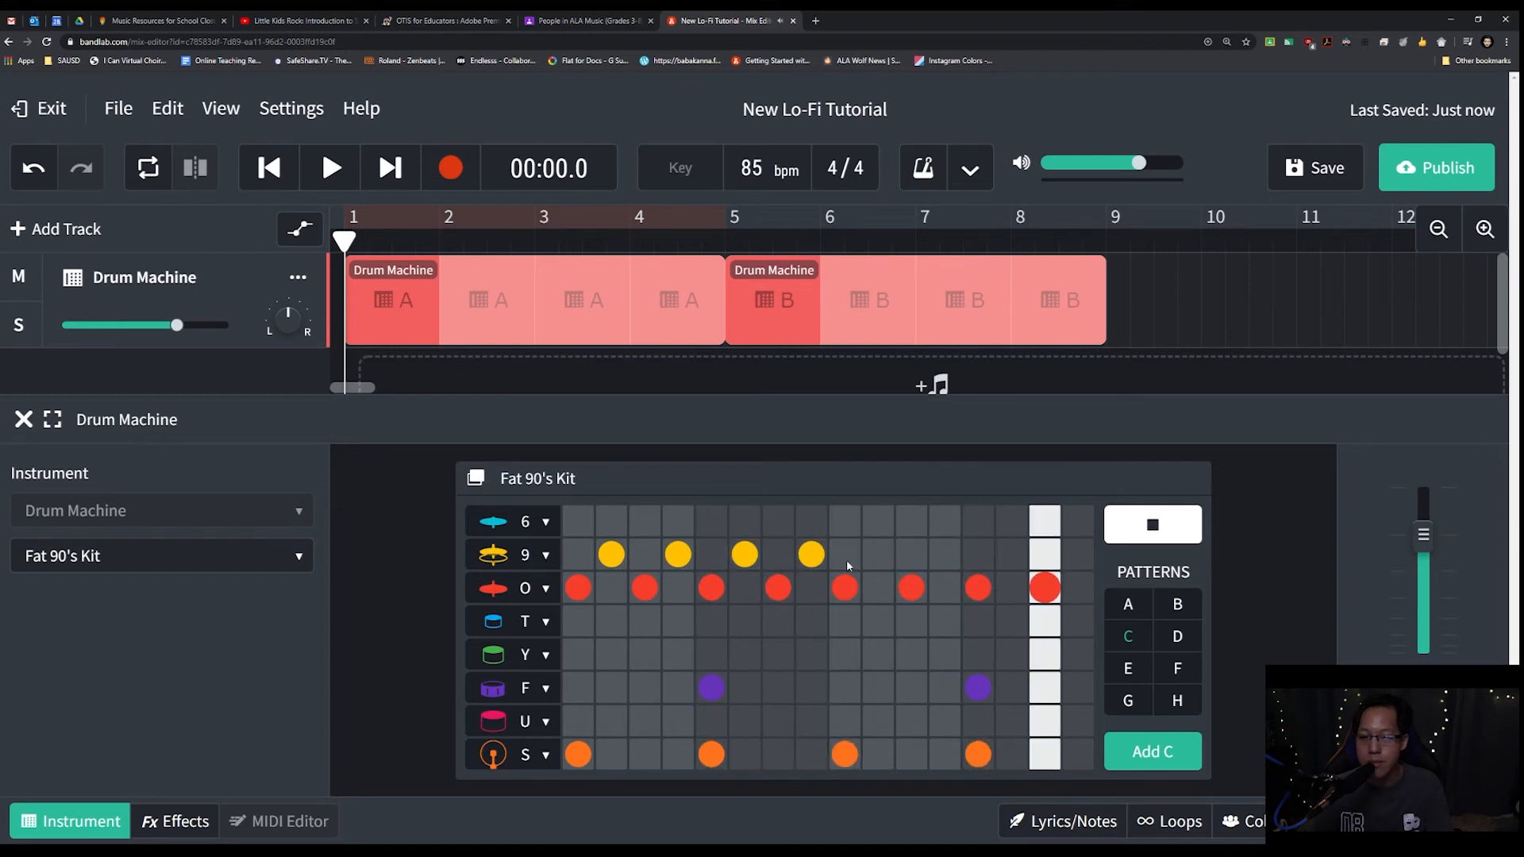
left_click(877, 554)
left_click(945, 553)
left_click(1011, 554)
left_click(1077, 554)
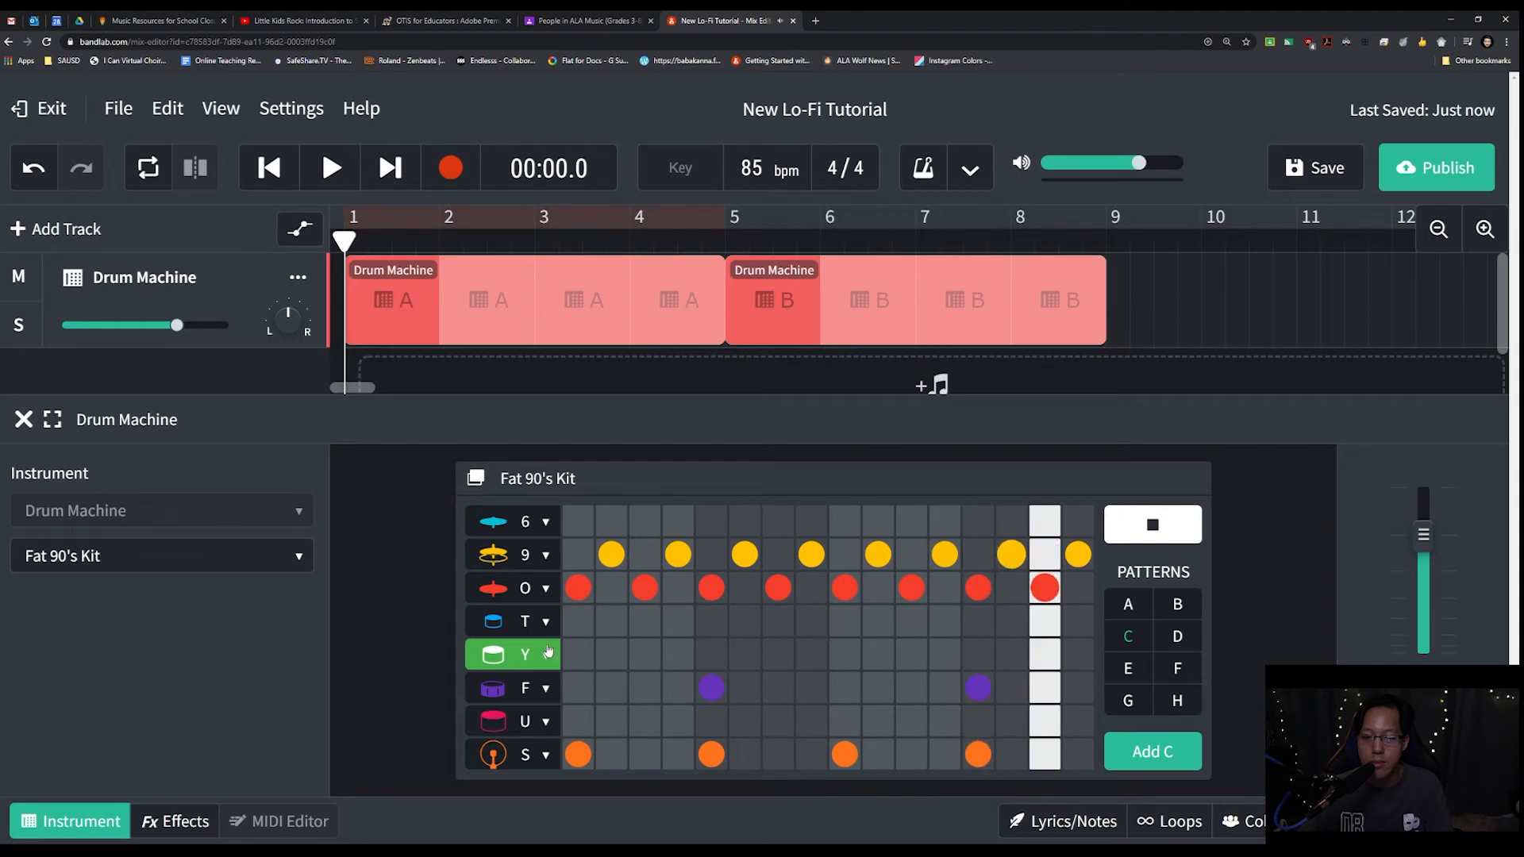
Try the Empire Kit and the Compton Kit drum kits while pattern C plays
left_click(295, 558)
left_click(373, 394)
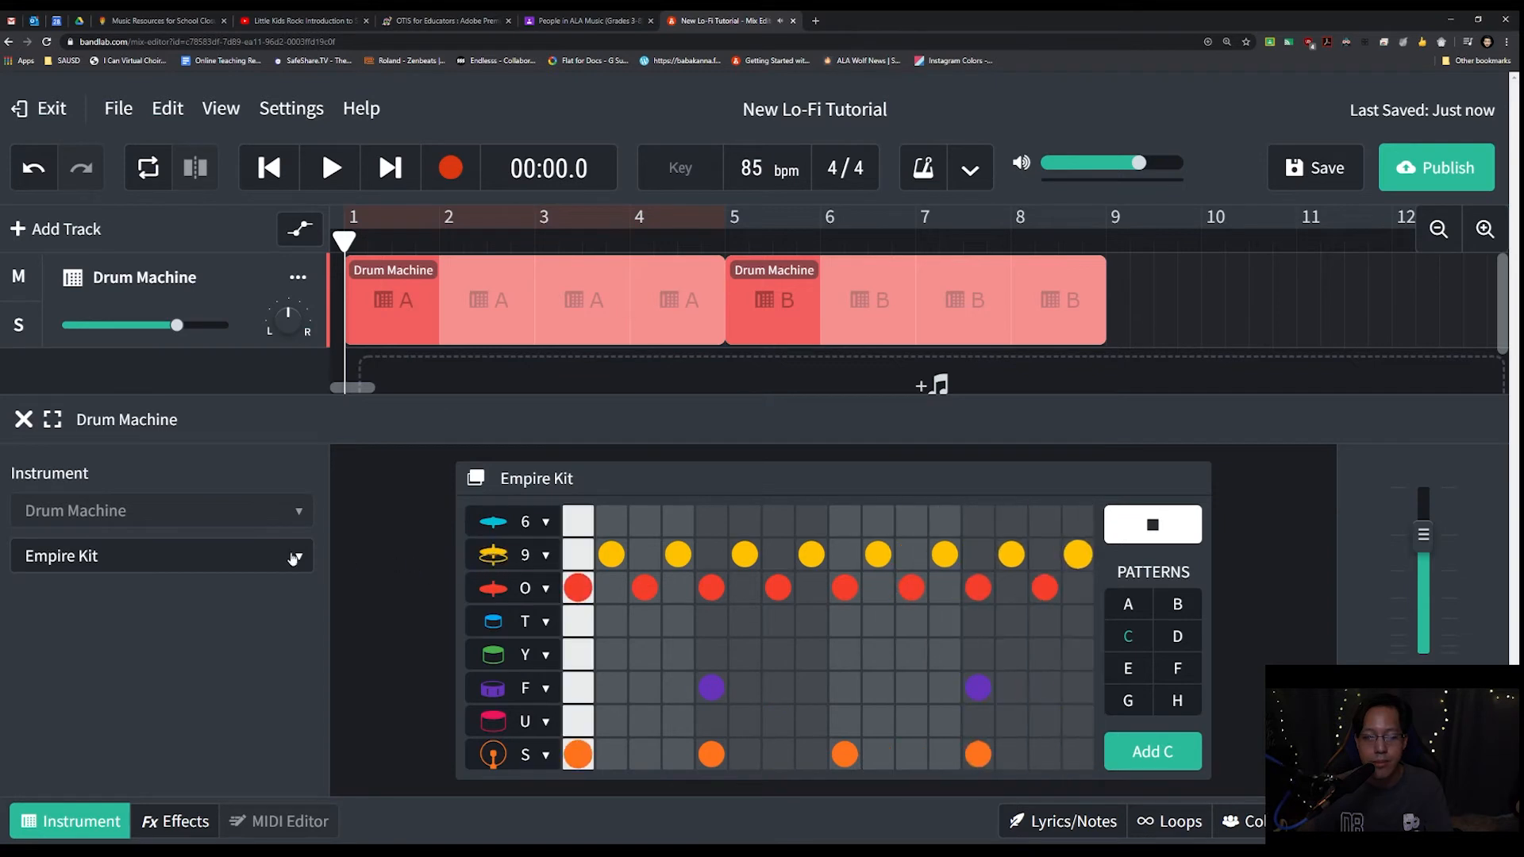
left_click(231, 558)
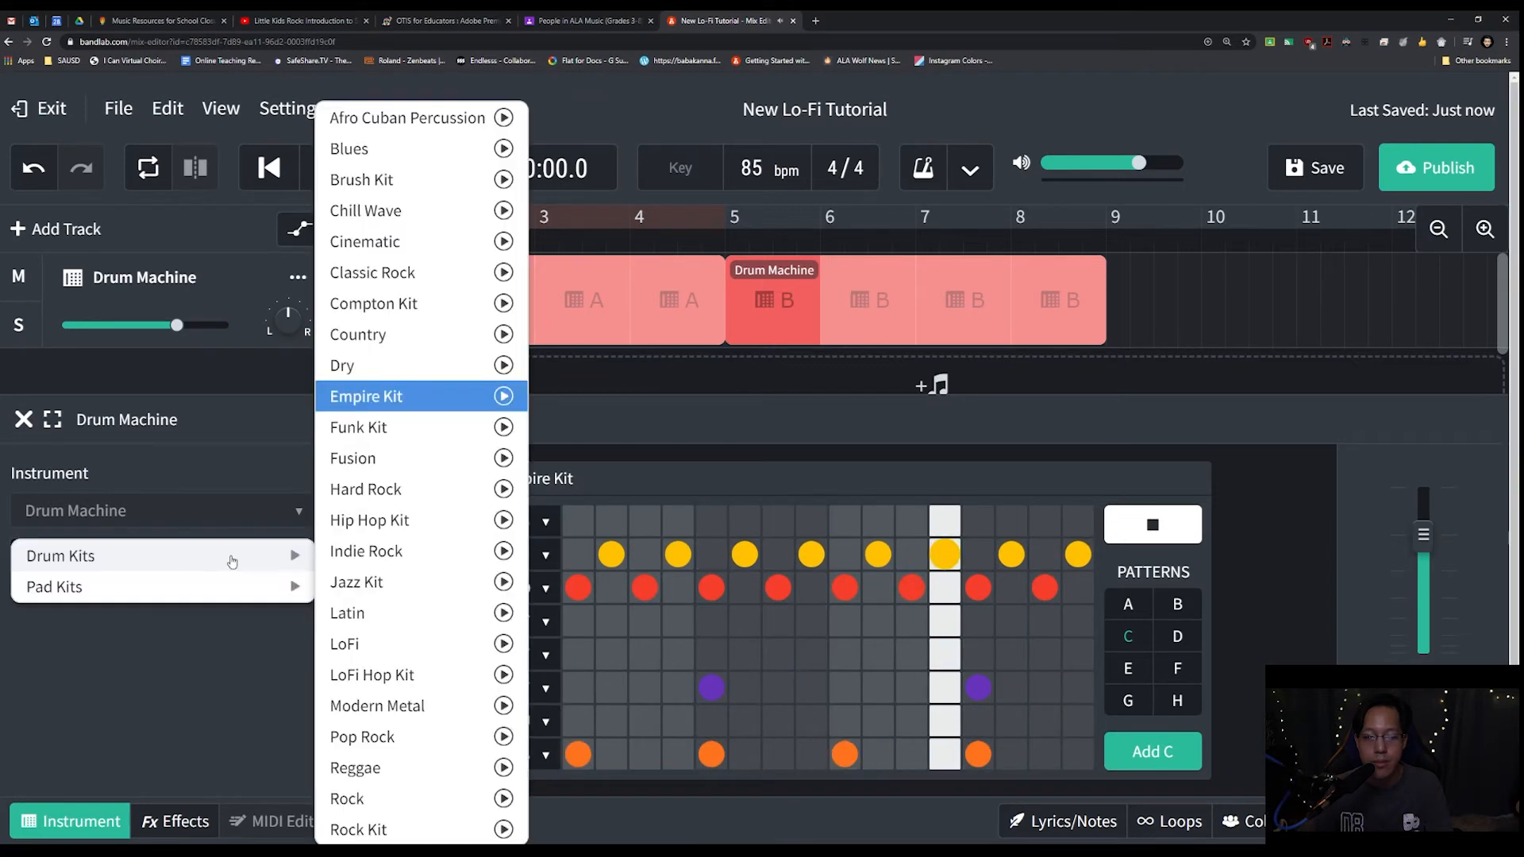
left_click(397, 304)
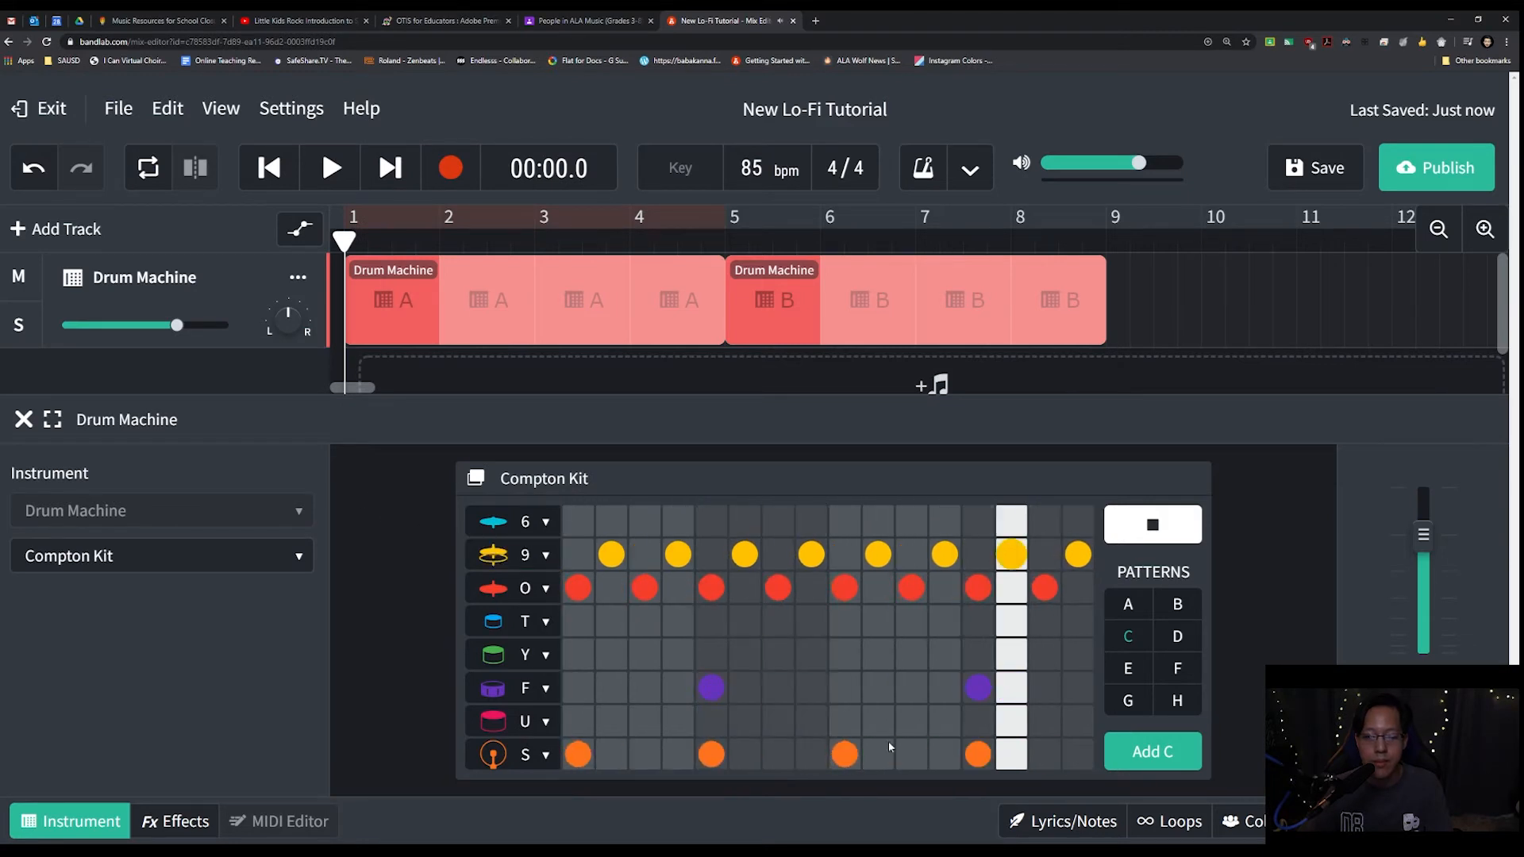
Listen to pattern C with the LoFi drum kit, and switch the kit to LoFi Hop Kit
left_click(277, 557)
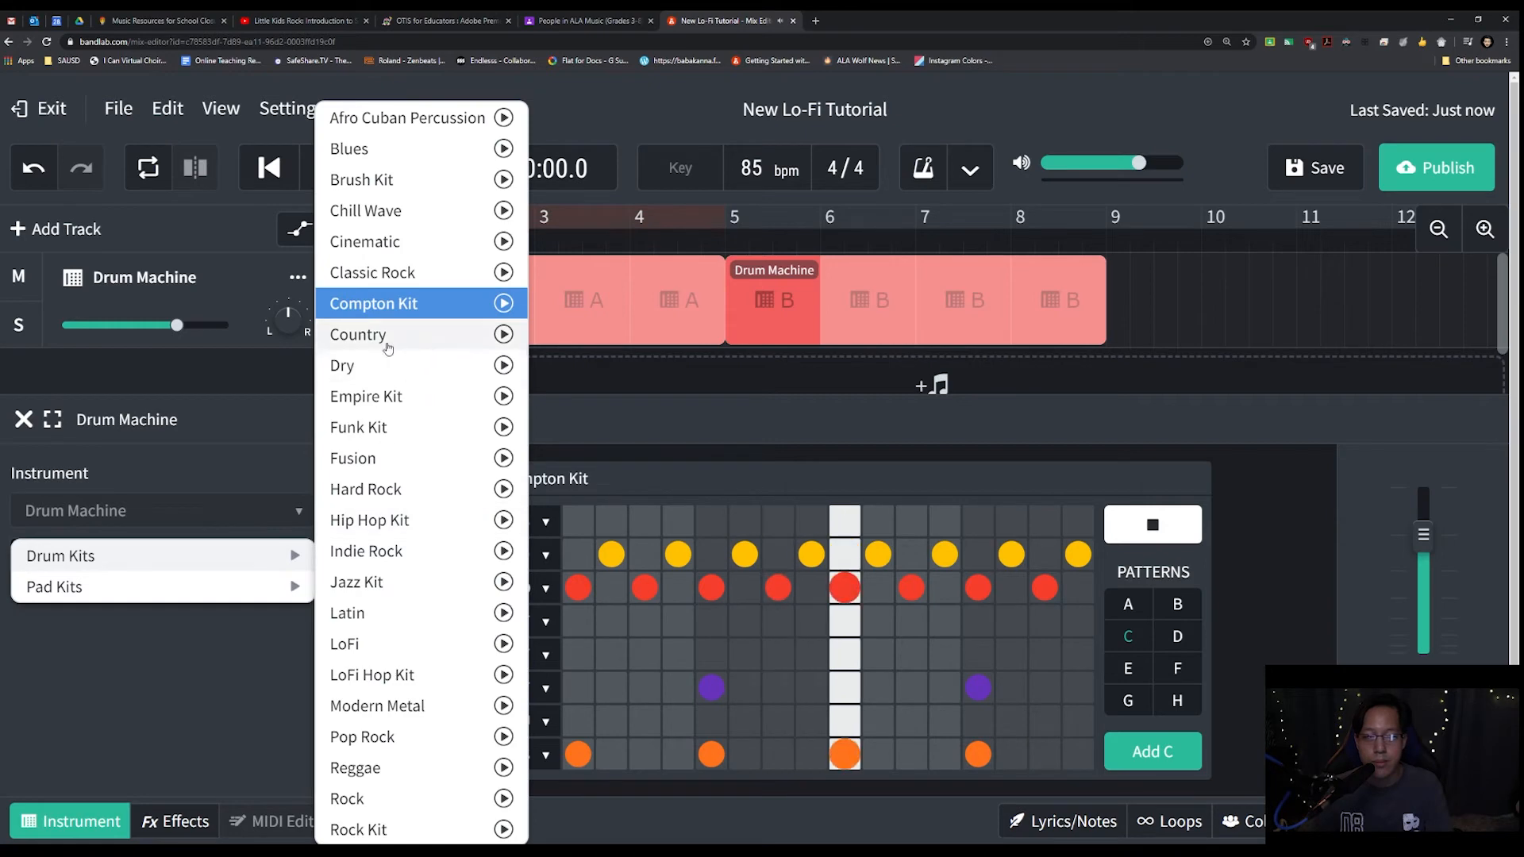
mouse_move(228, 593)
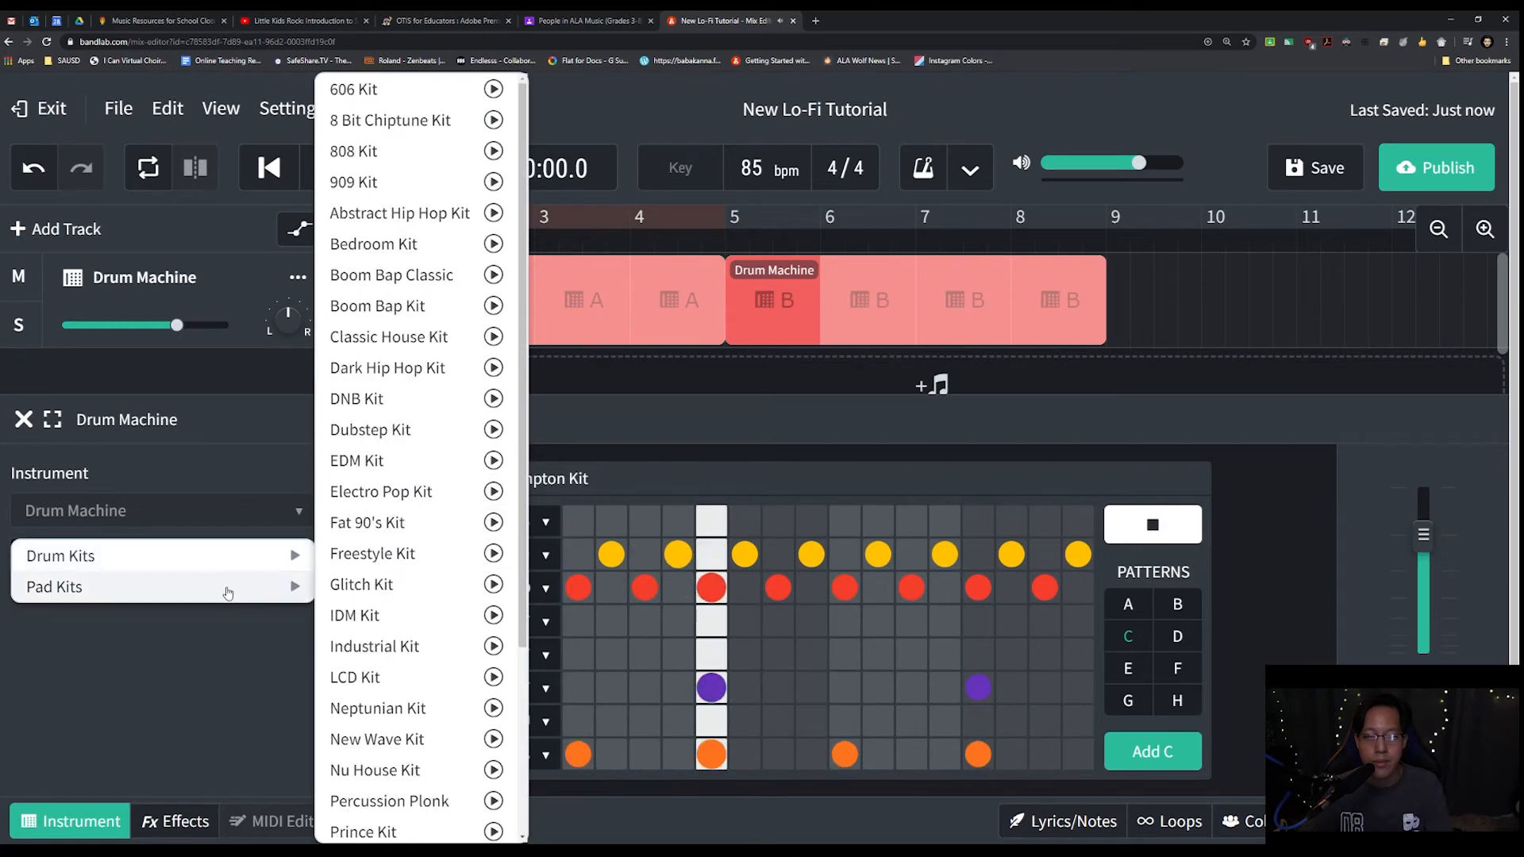
mouse_move(235, 556)
left_click(357, 643)
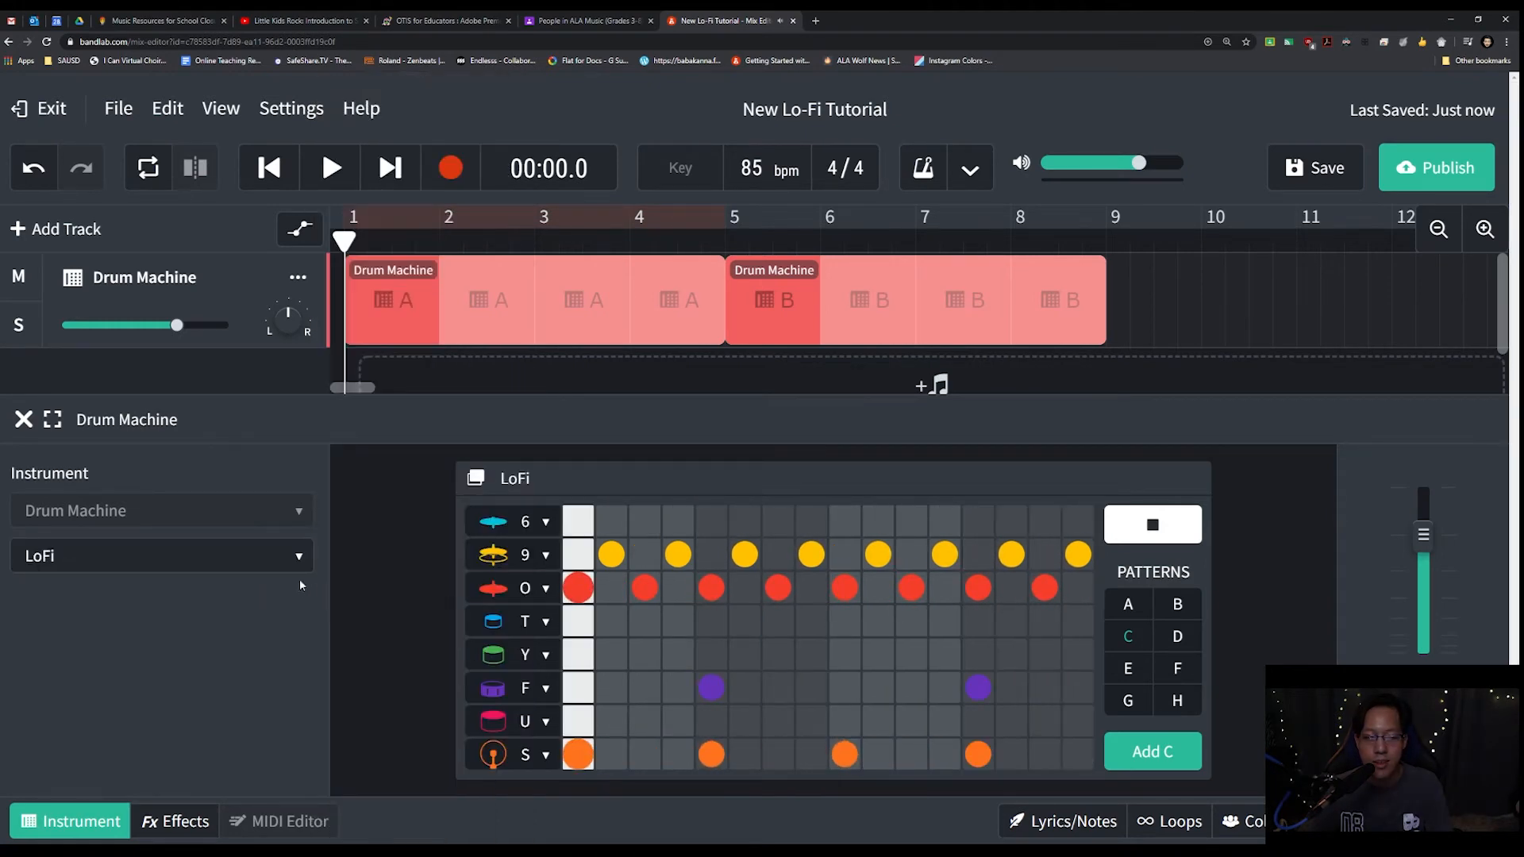
left_click(294, 557)
left_click(397, 675)
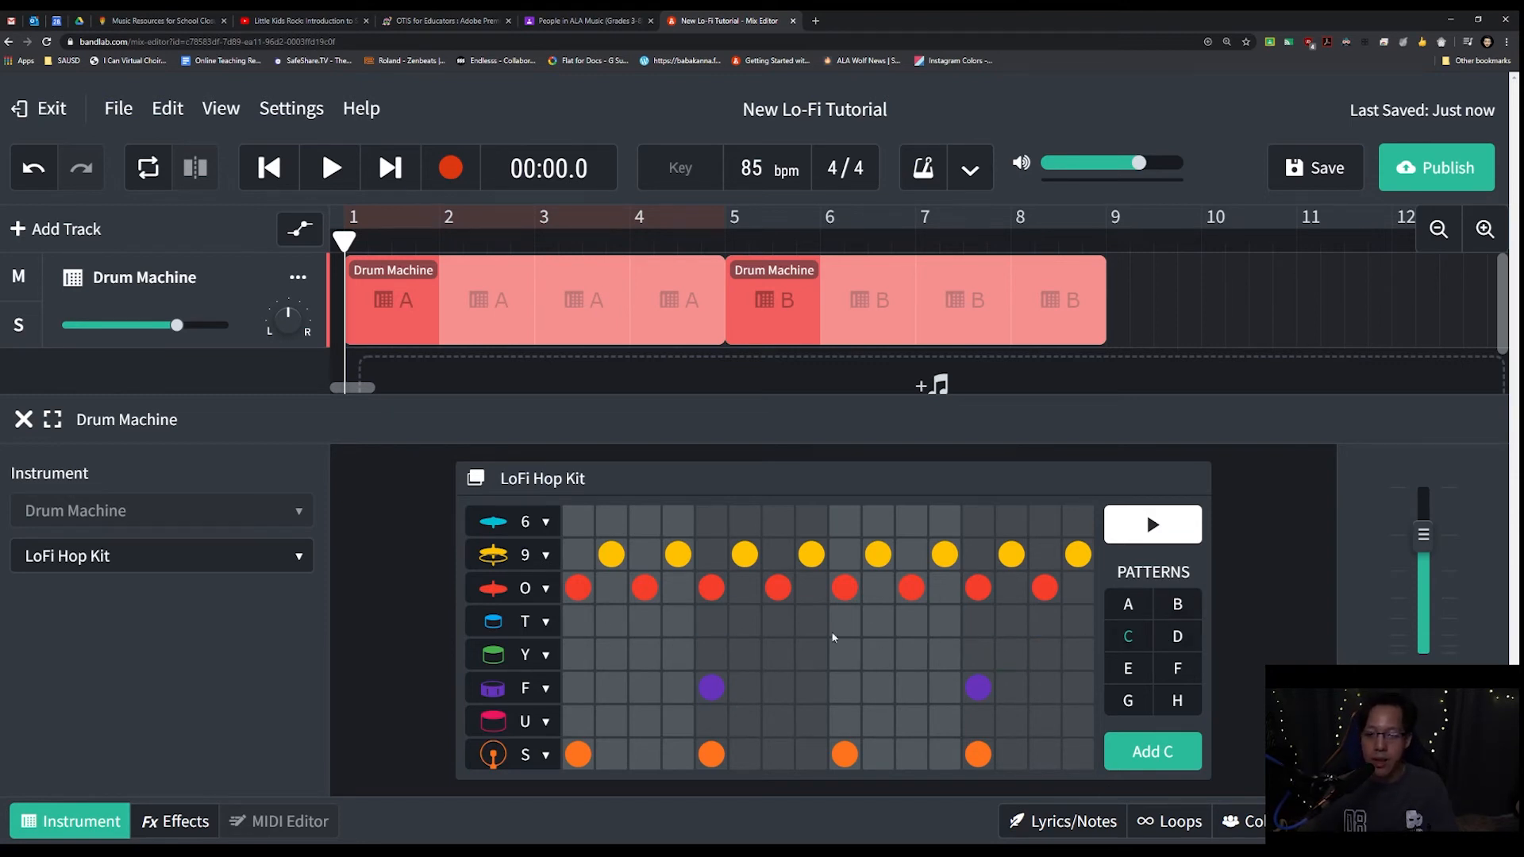
Open pattern A, clear all its hits and start playing the empty pattern
left_click(1130, 605)
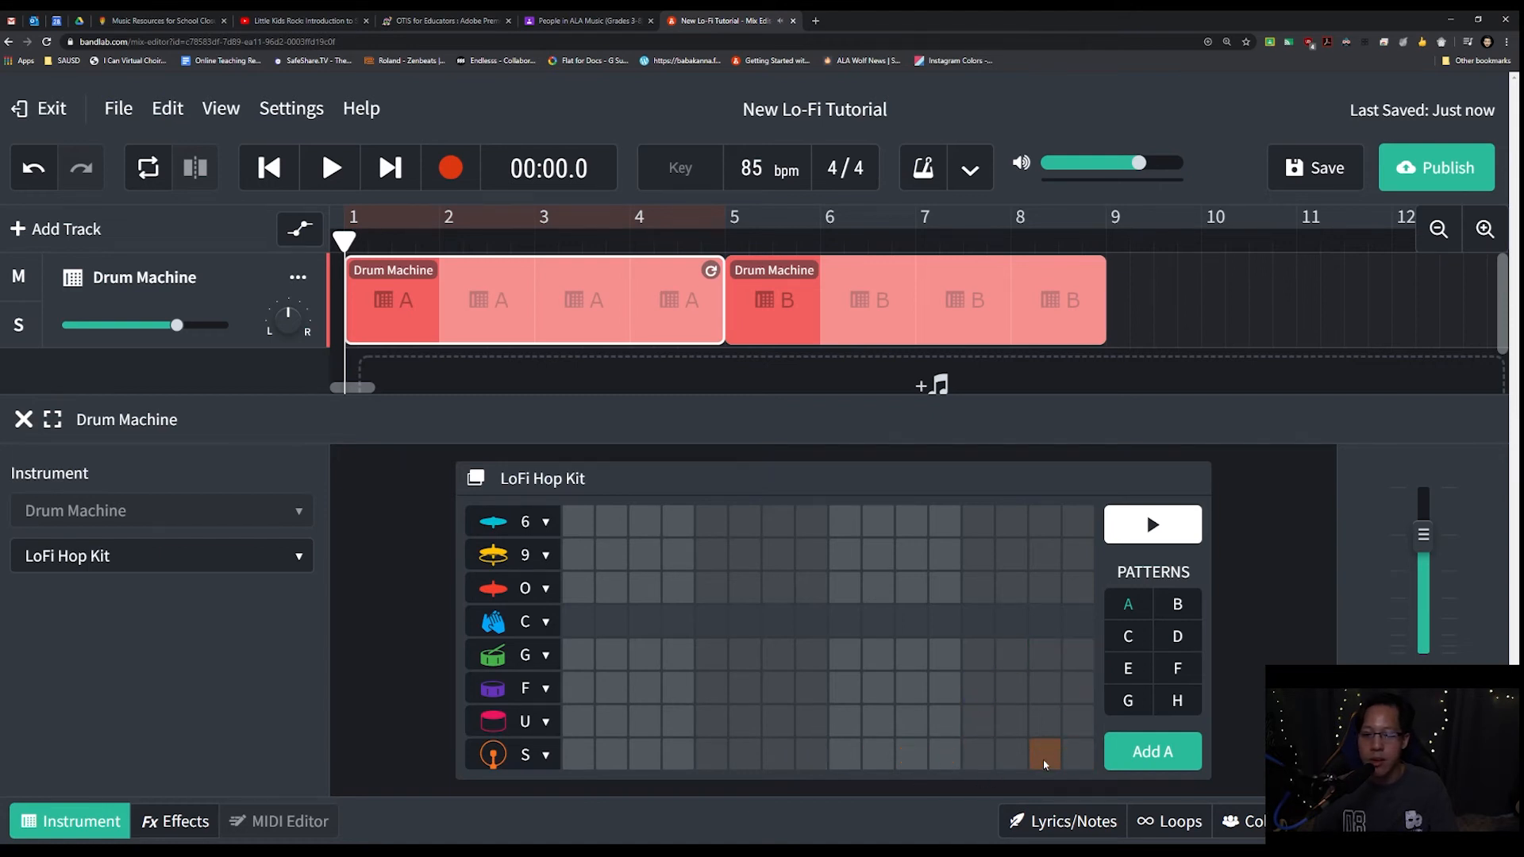
left_click(542, 655)
left_click(1153, 525)
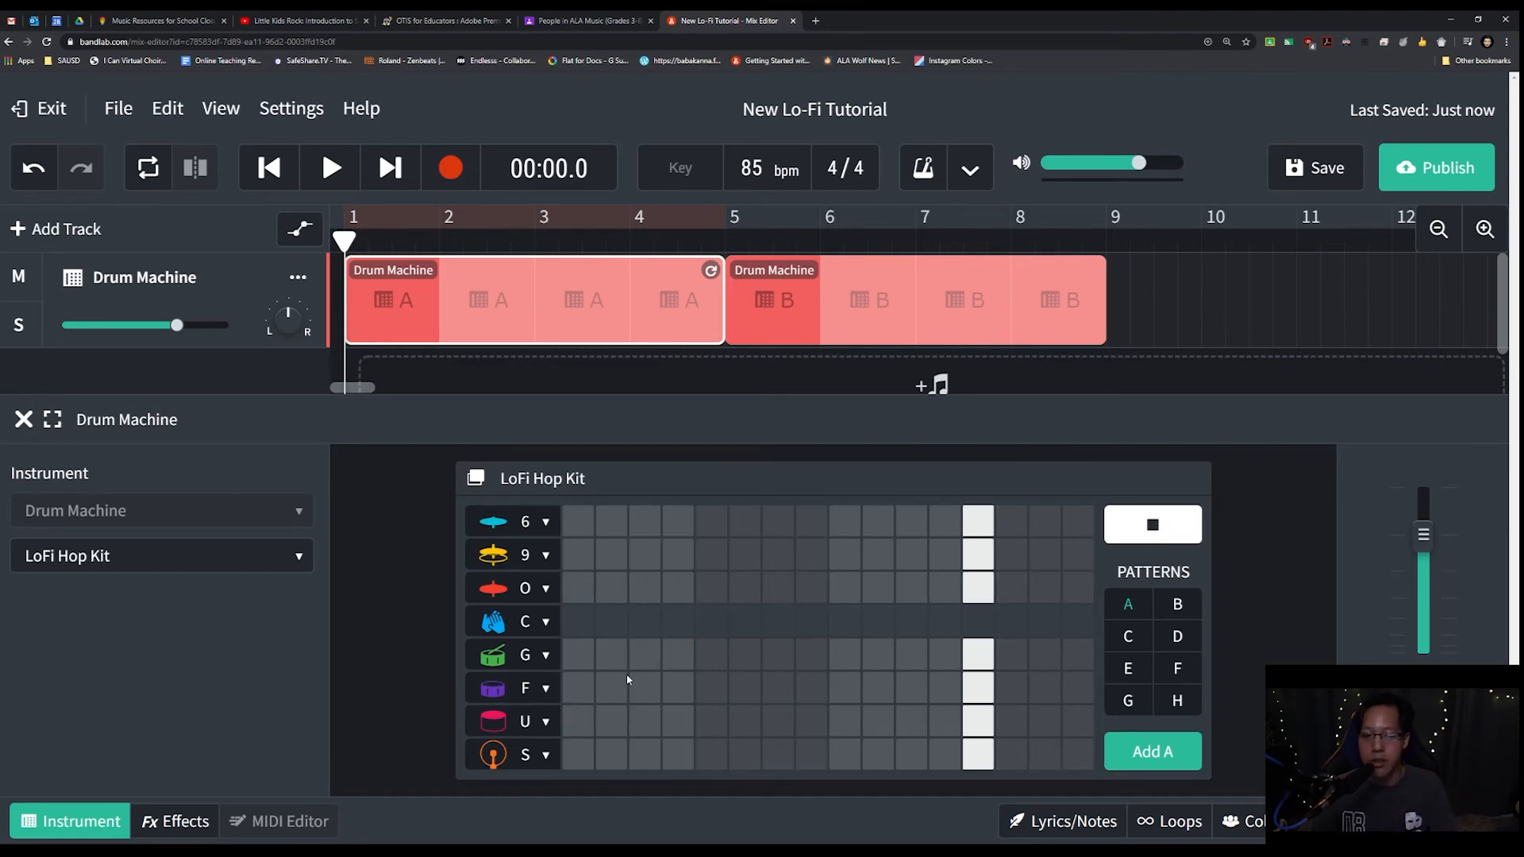
In pattern A, place S-row kick hits on steps 1, 8, 9 and 11 and G-row snare hits on steps 5 and 13
left_click(578, 754)
left_click(711, 720)
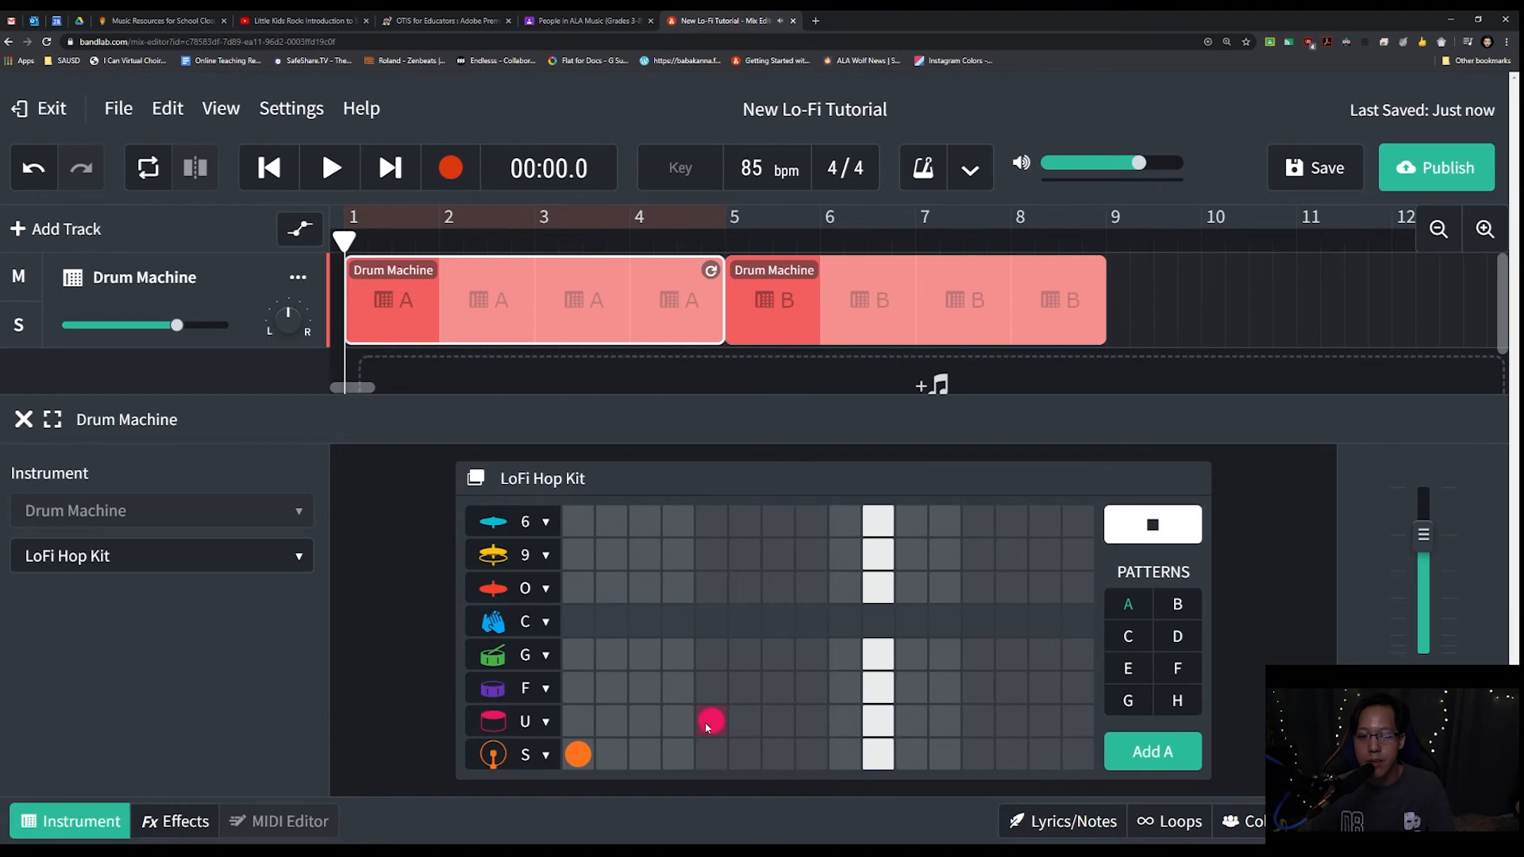
left_click(712, 720)
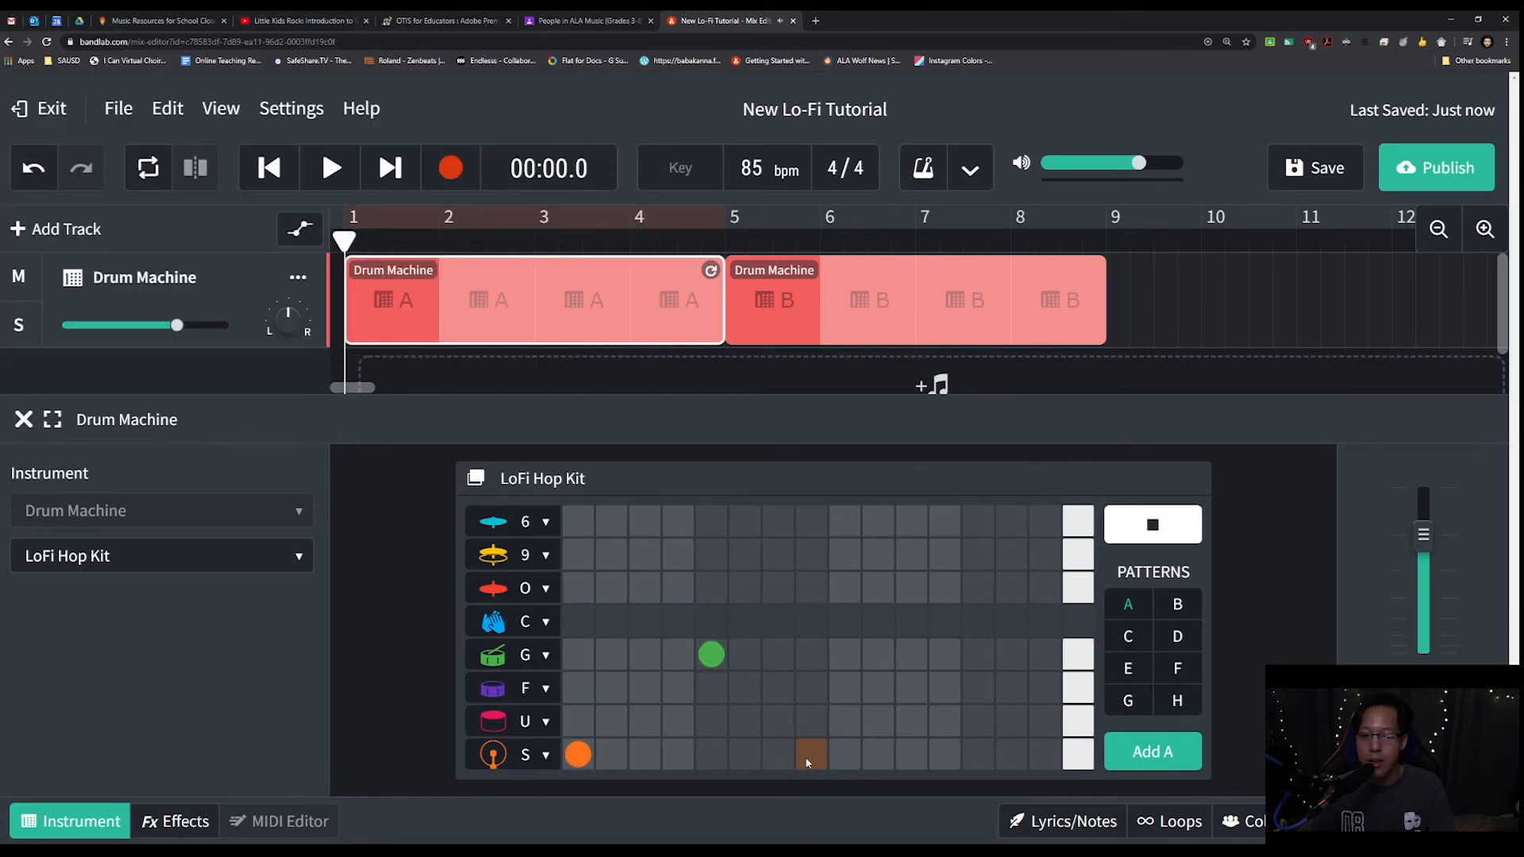
left_click(847, 758)
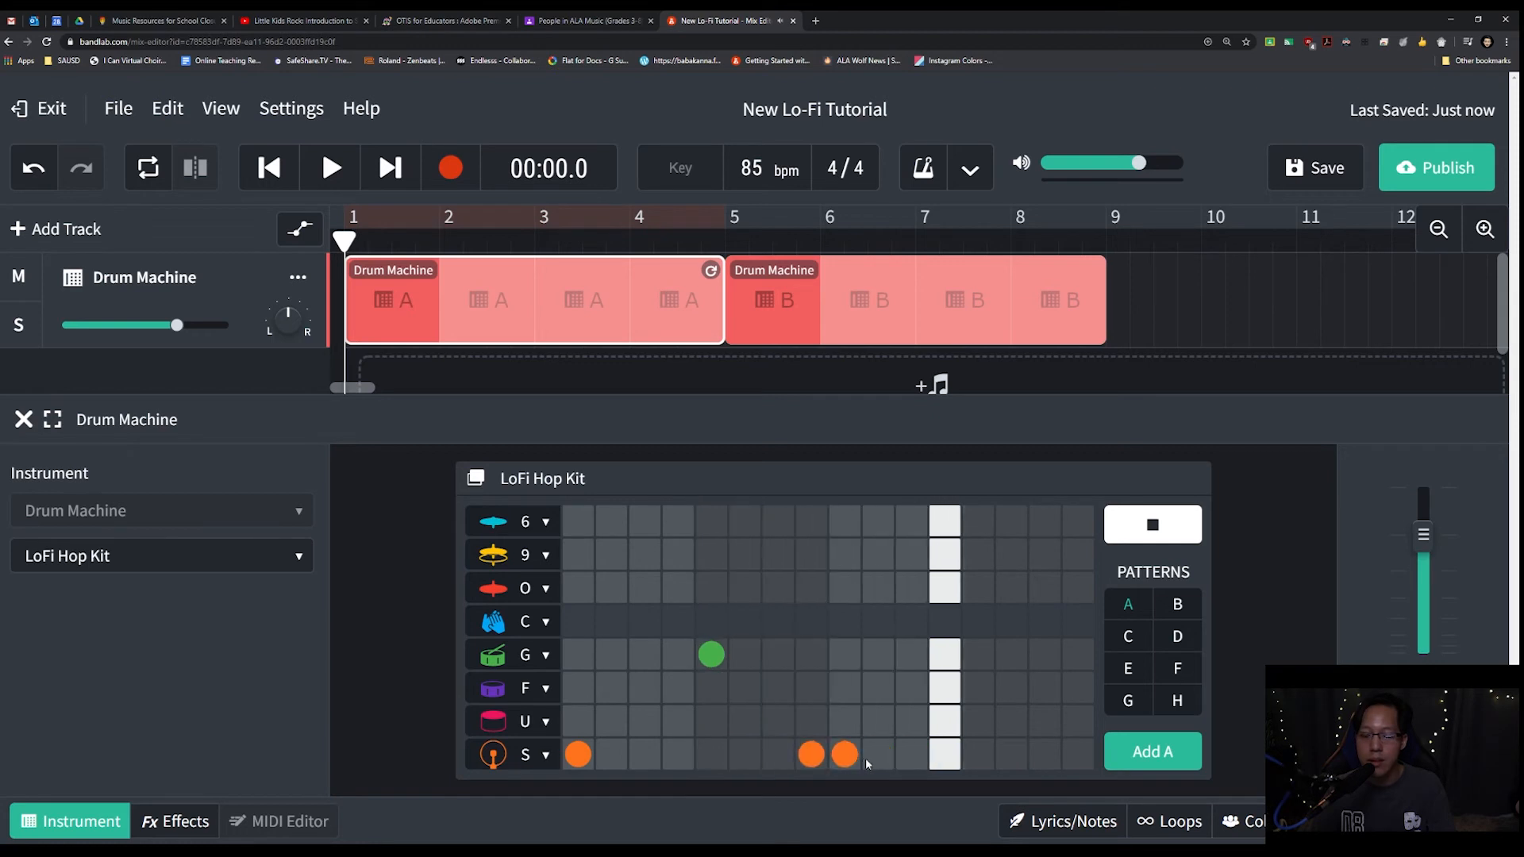
left_click(909, 755)
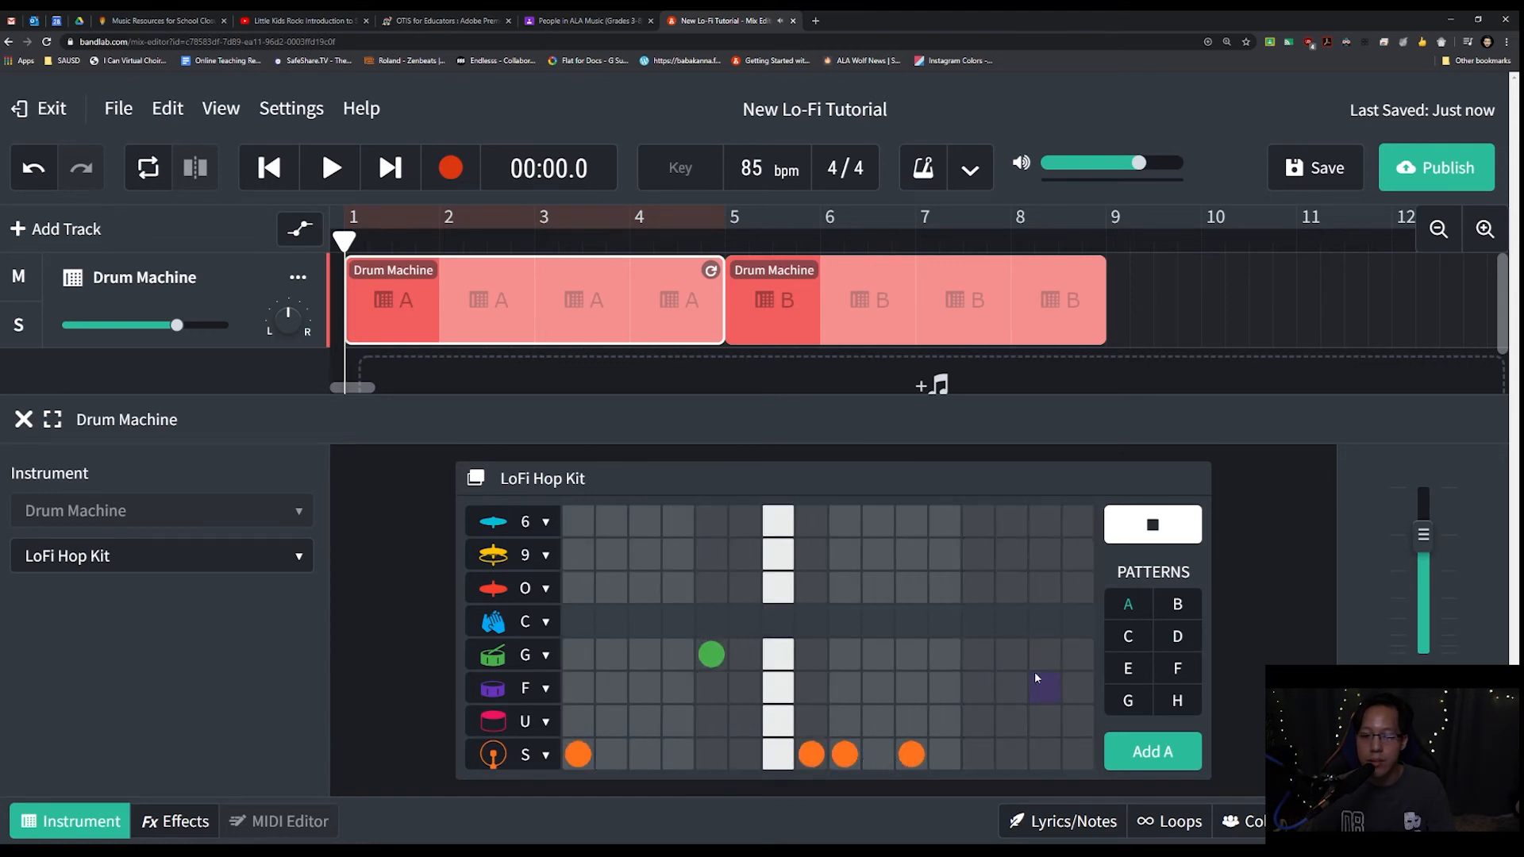
left_click(1011, 655)
left_click(979, 655)
left_click(1011, 655)
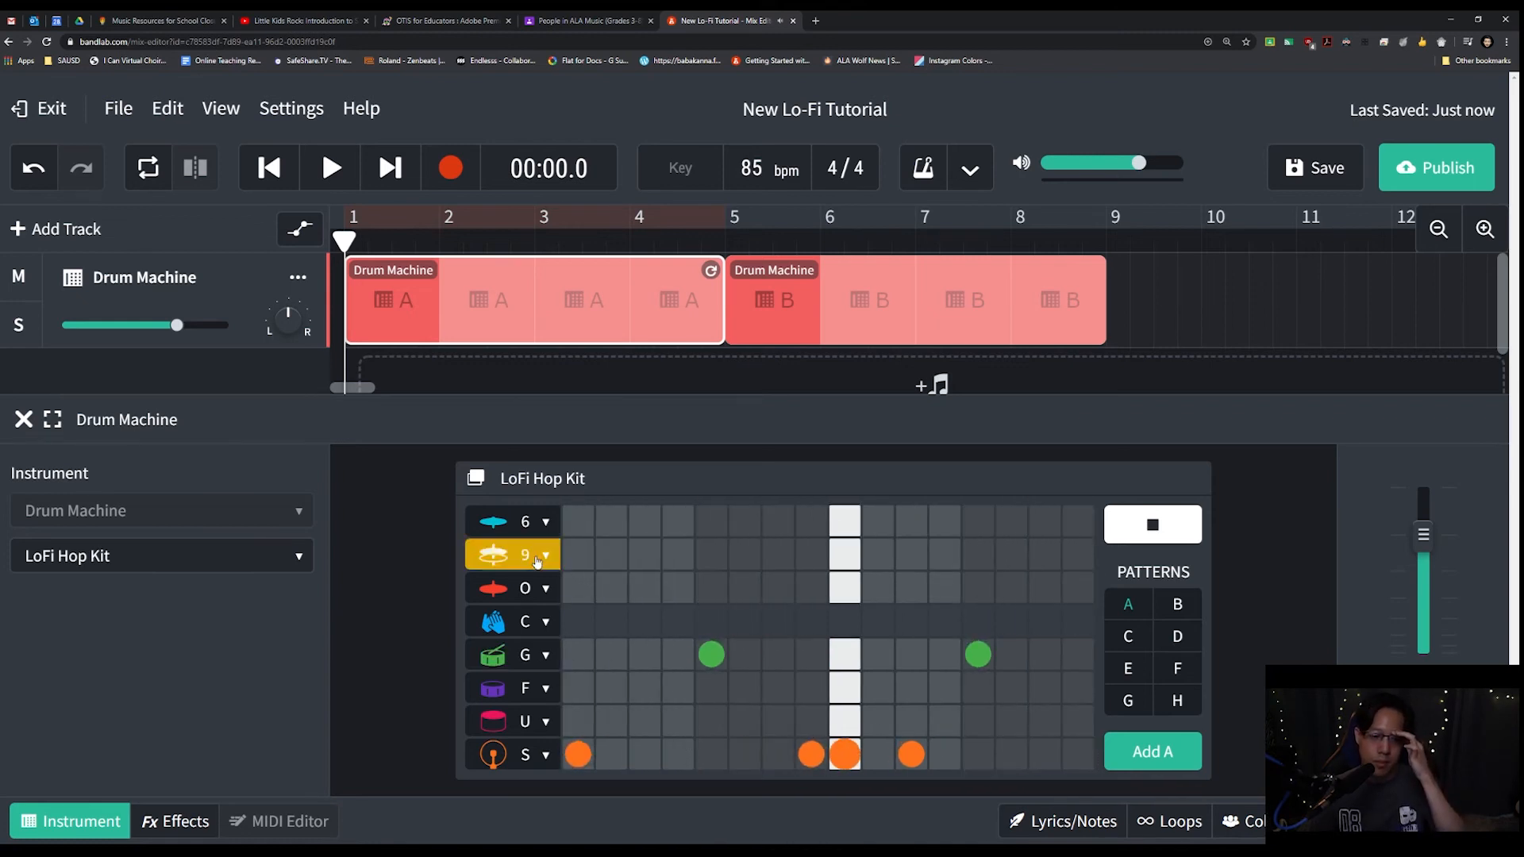
Fill all 16 steps of pattern A's Closed Hi-Hat row, change its sound to Pedal Hi-Hat, and clear the row's hits
mouse_move(574, 592)
left_mouse_down()
mouse_move(978, 592)
mouse_move(1066, 631)
left_mouse_up()
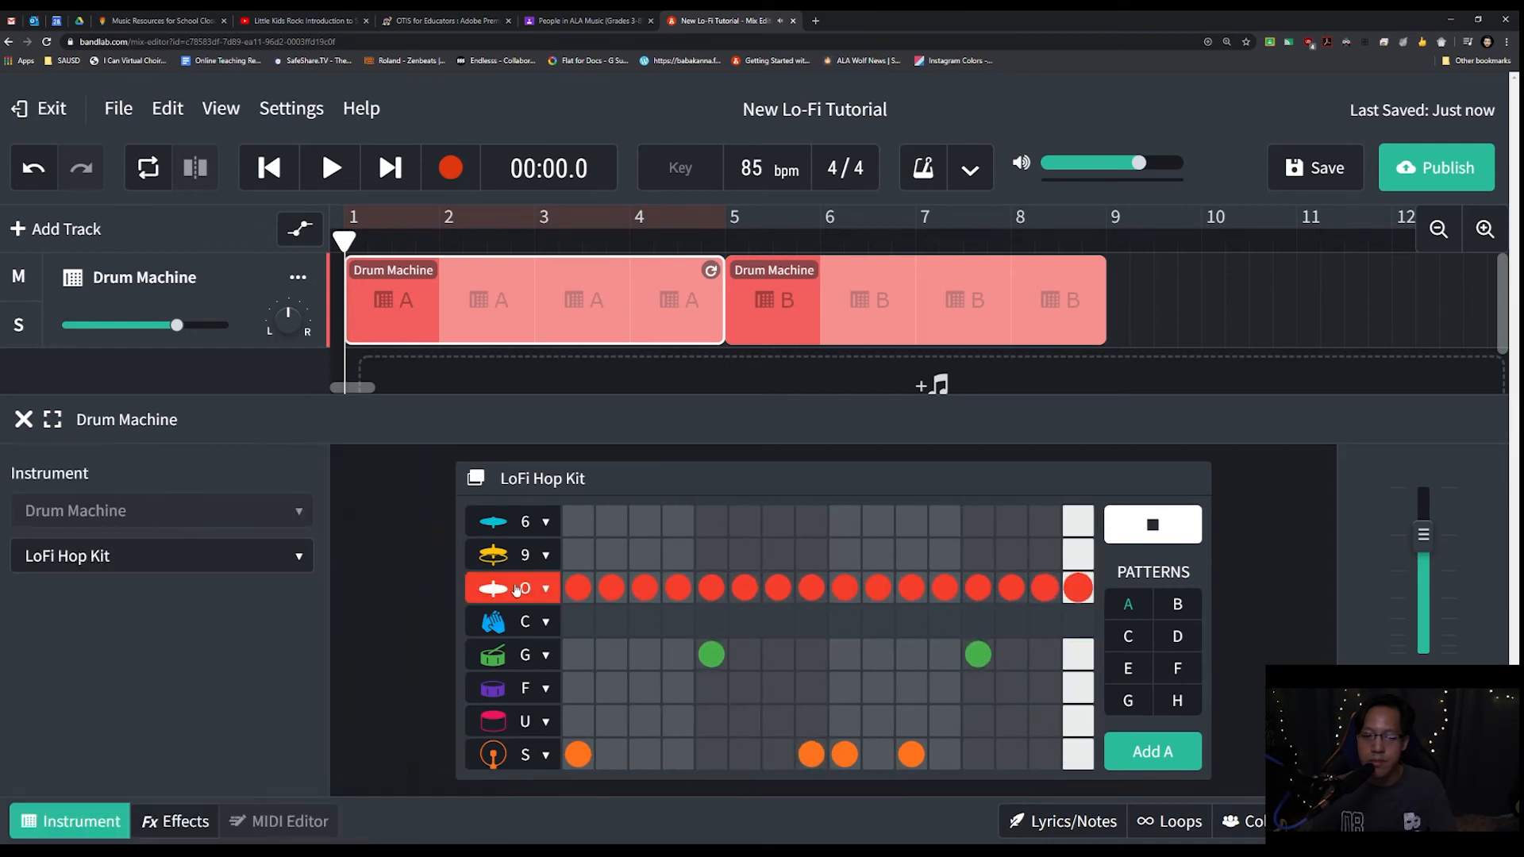
left_click(542, 591)
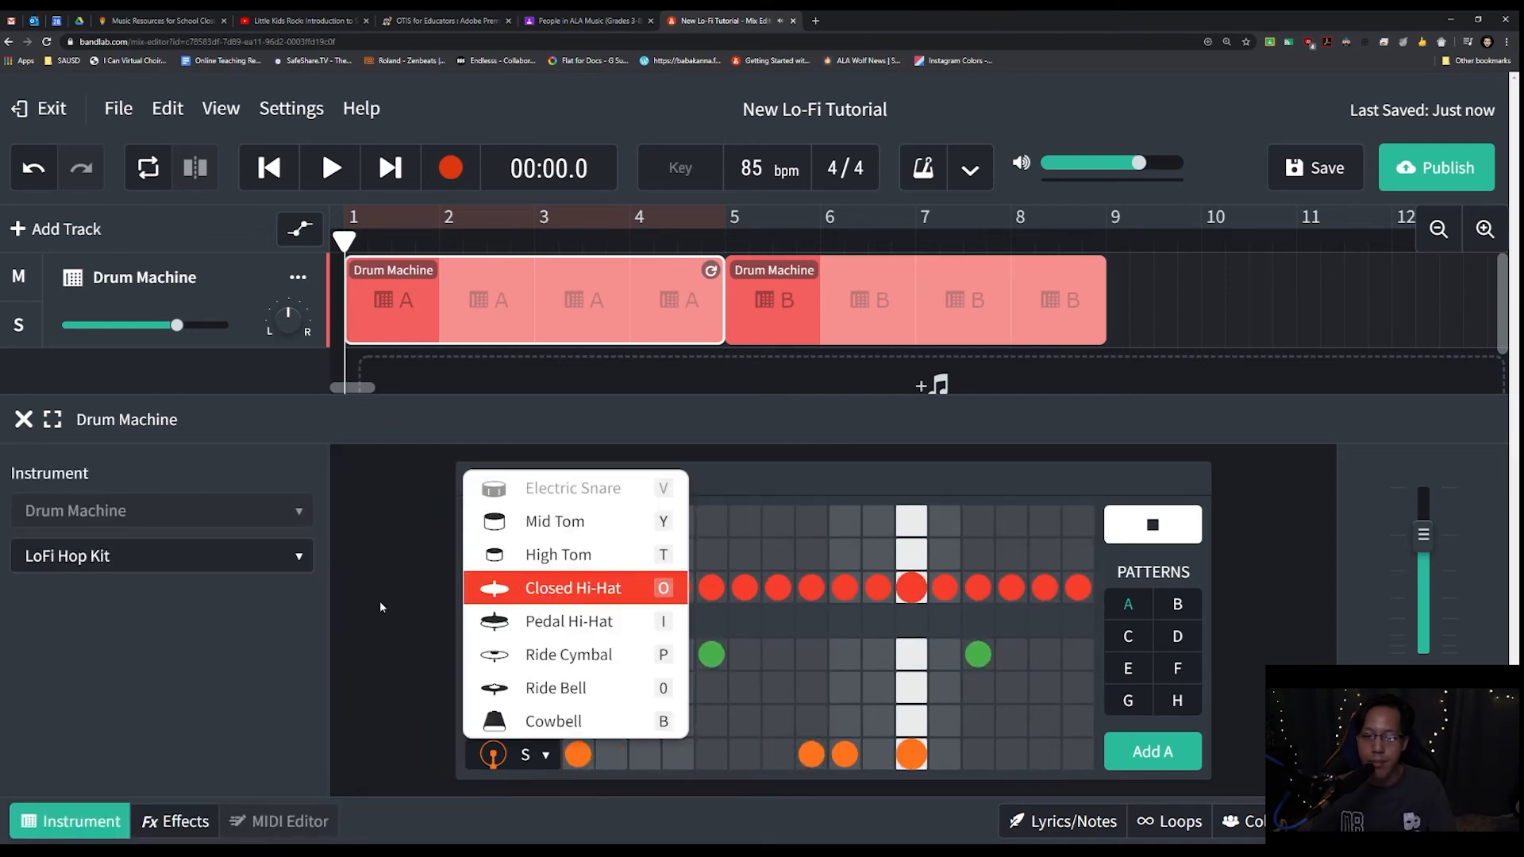
left_click(555, 626)
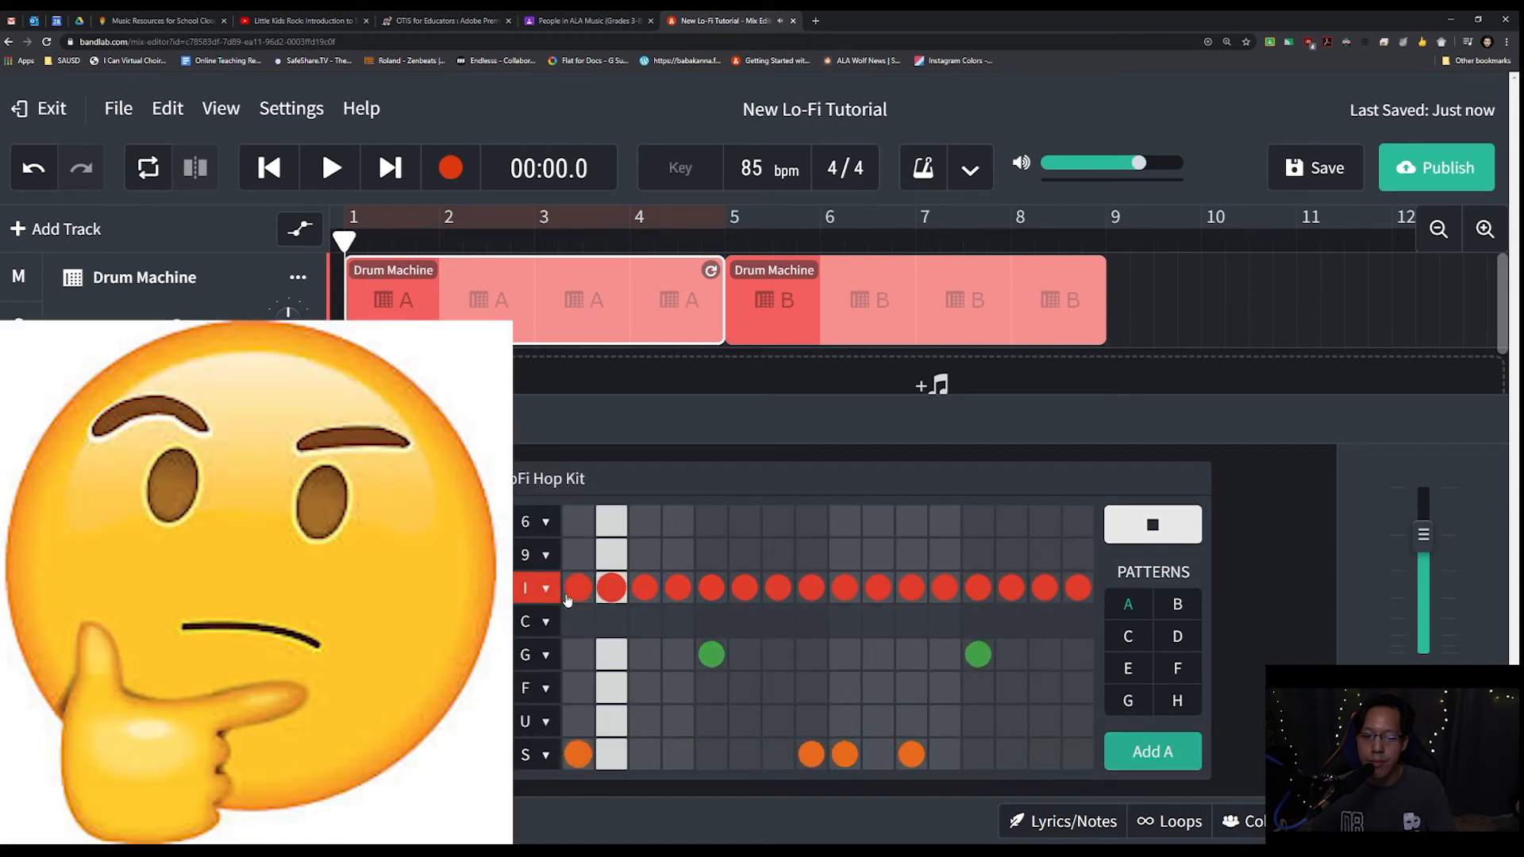
mouse_move(579, 588)
left_mouse_down()
mouse_move(1068, 590)
mouse_move(1036, 604)
left_mouse_up()
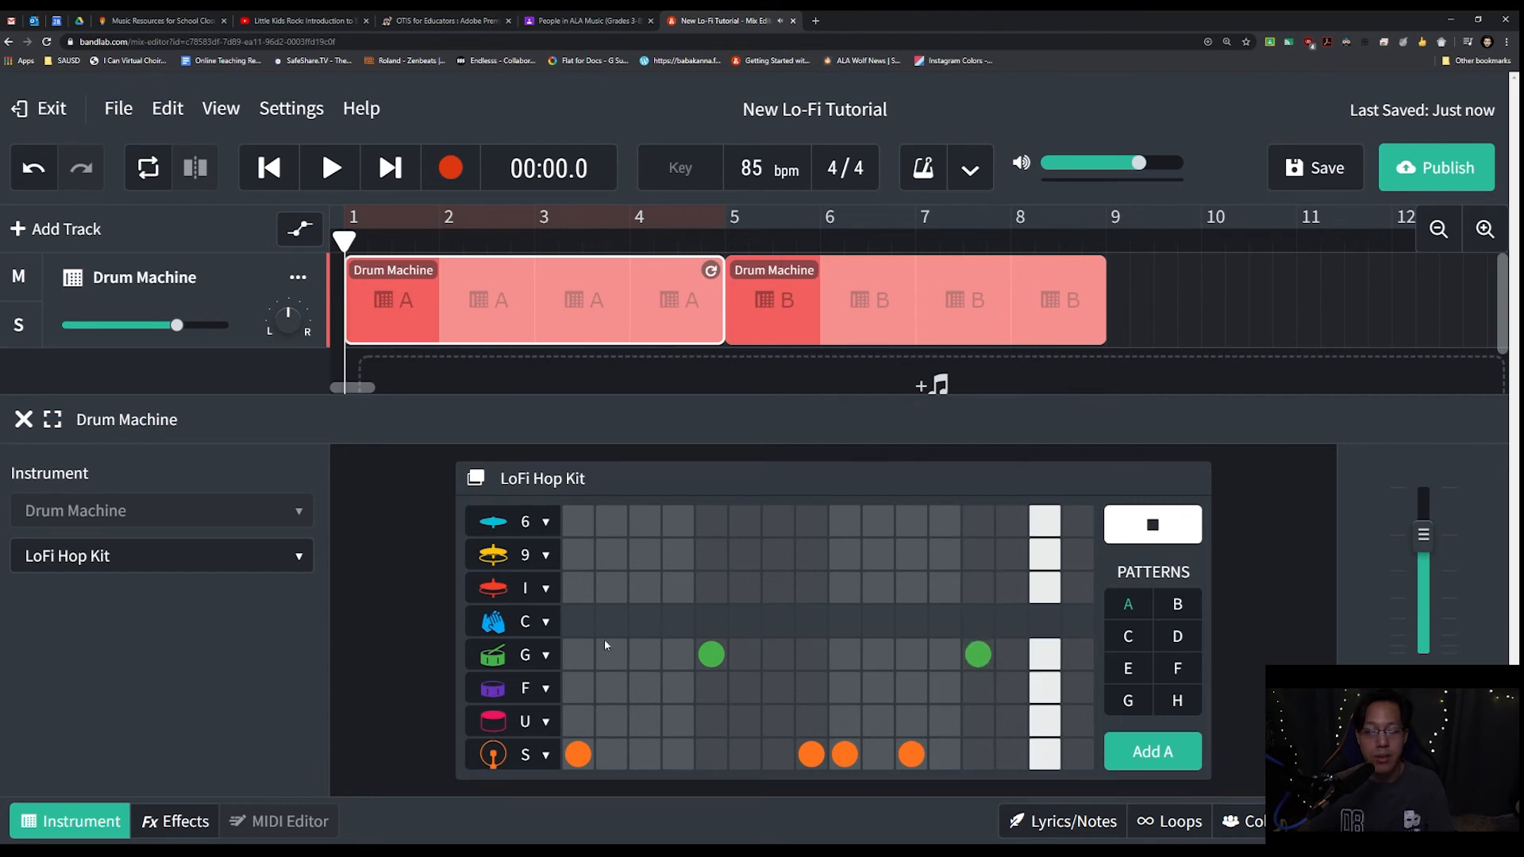
Change the sound of pattern A's Snare Edge row to High Tom
left_click(547, 656)
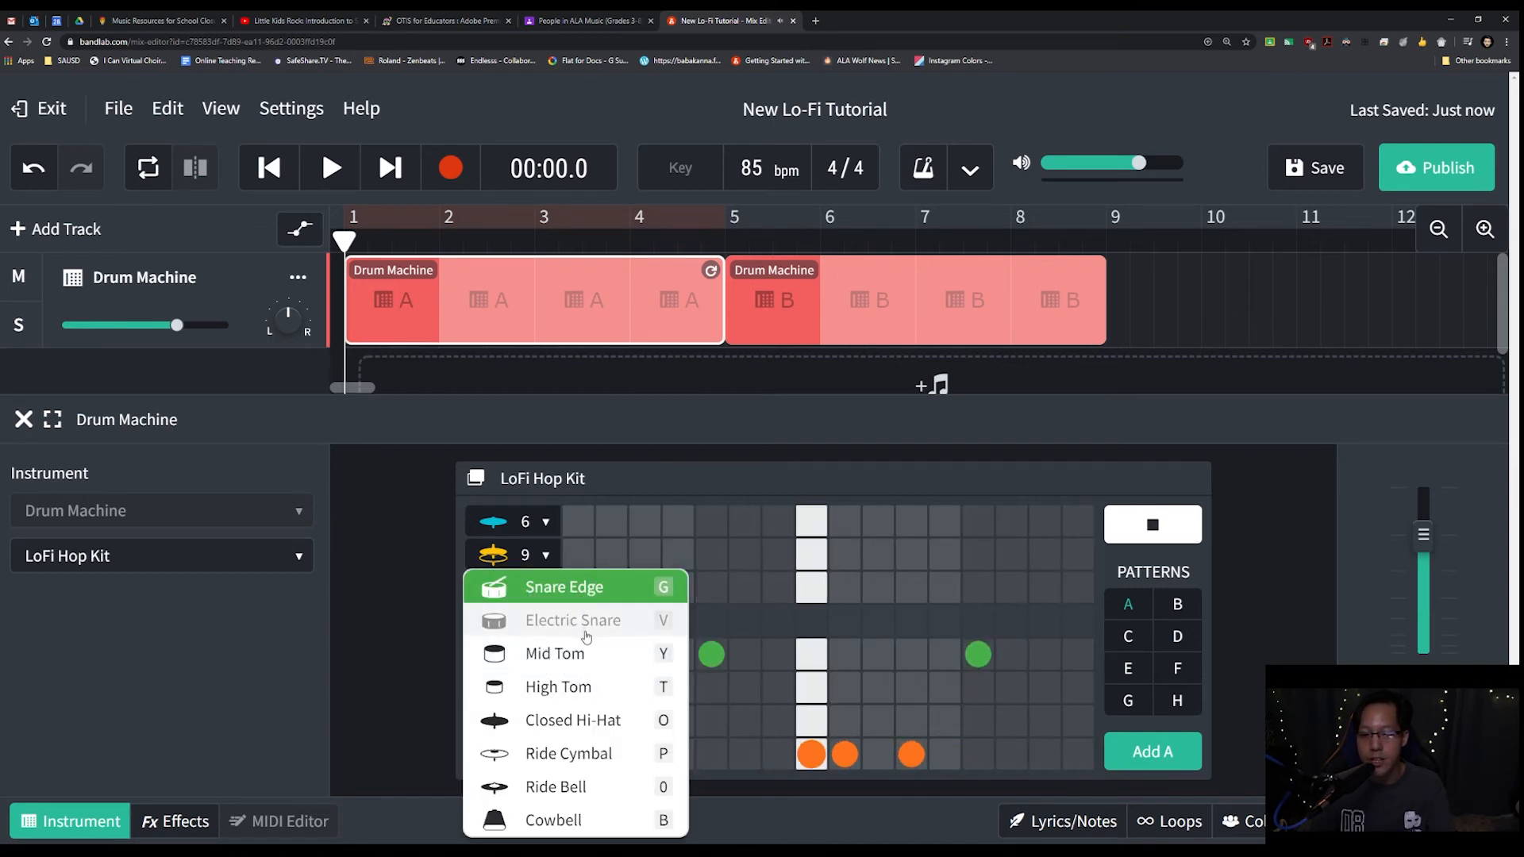
left_click(595, 687)
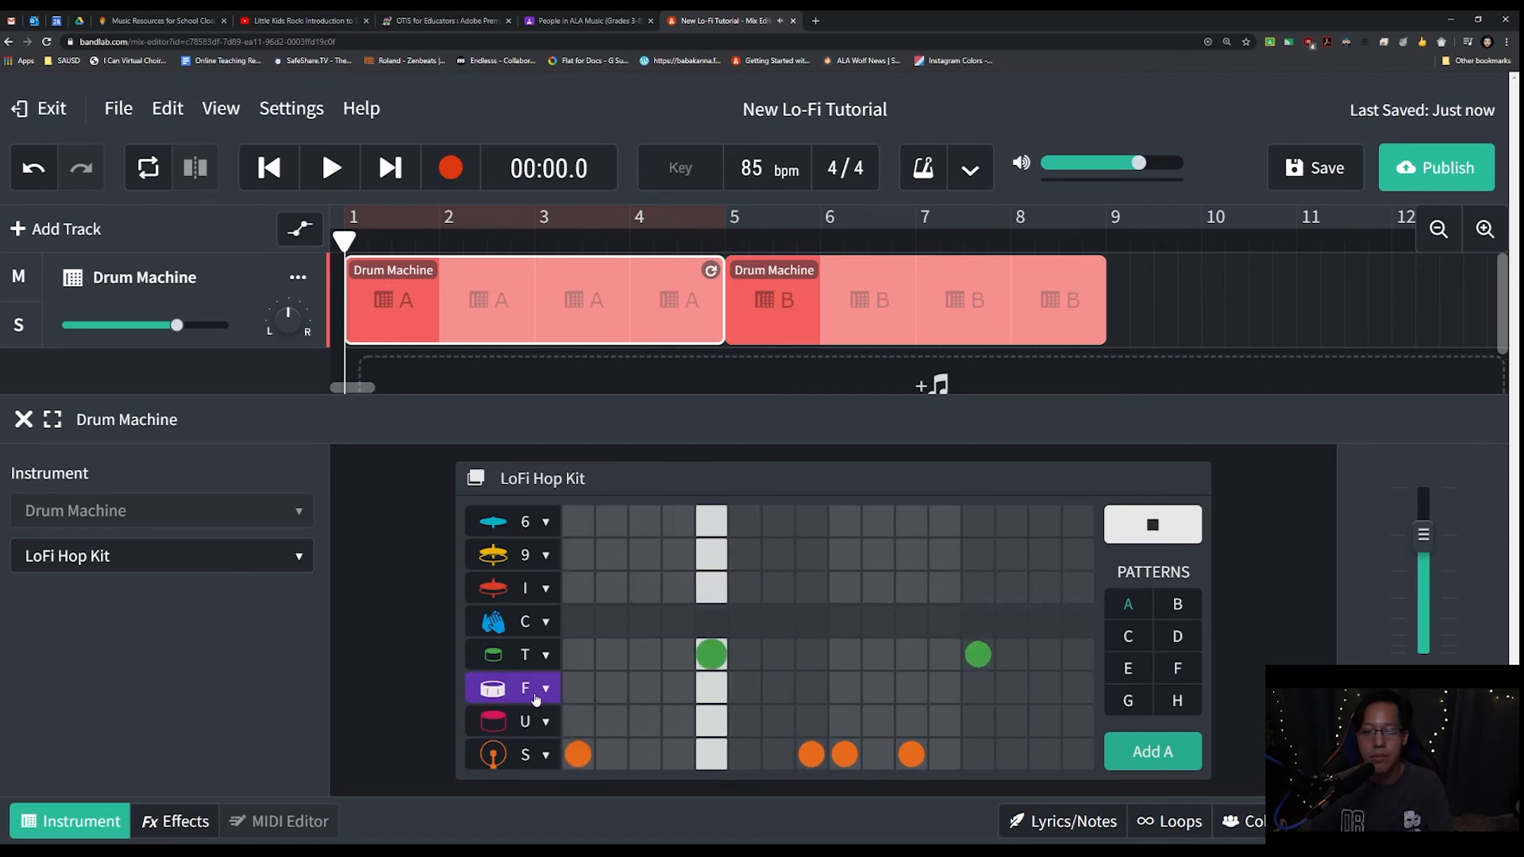
Change the sound of pattern A's High Tom row to Snare Edge and stop the pattern's playback
left_click(542, 654)
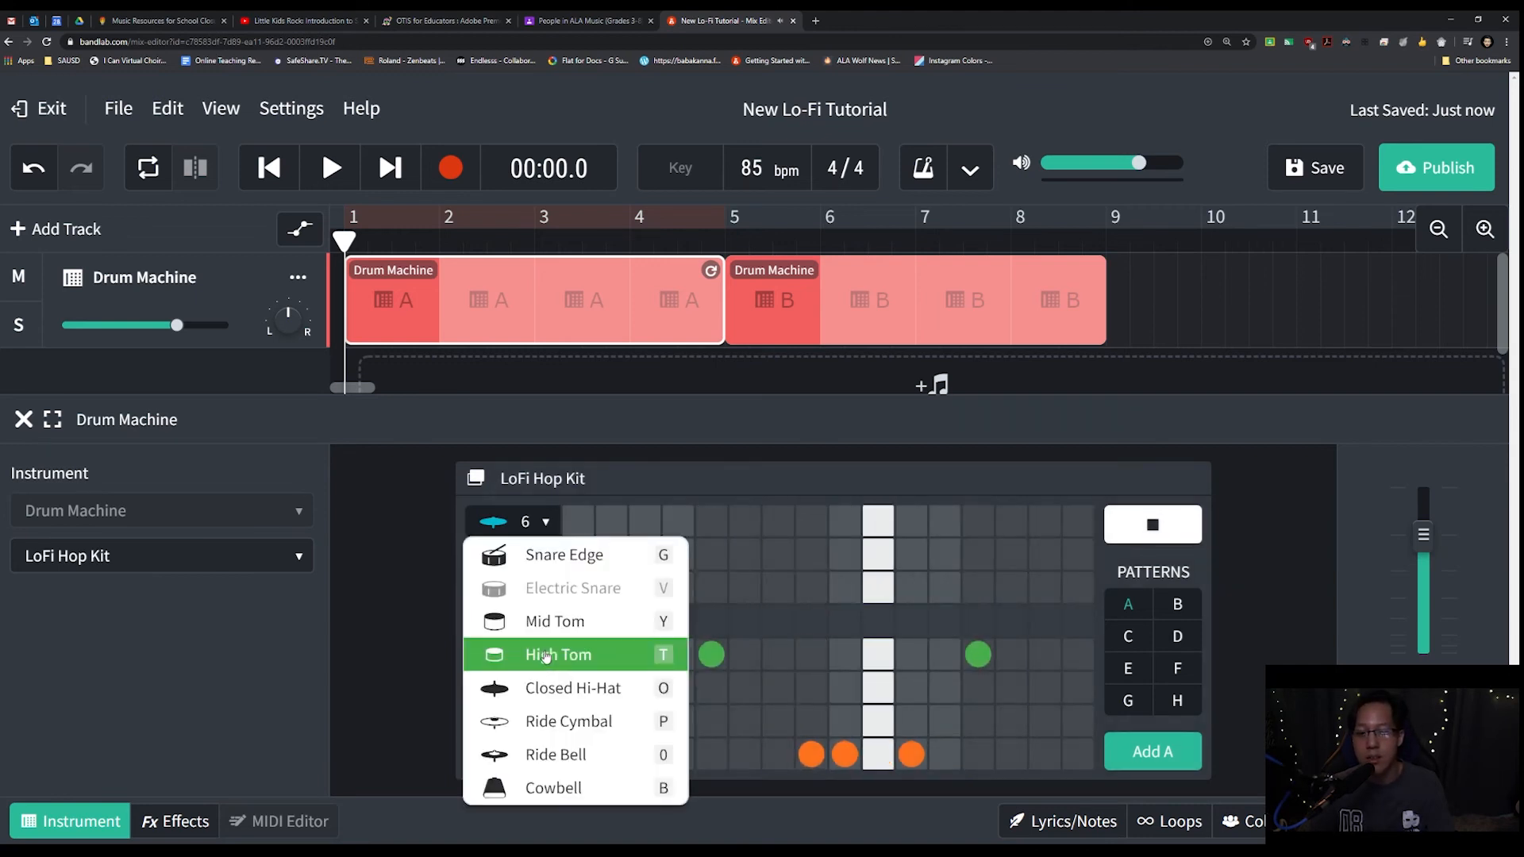
left_click(588, 559)
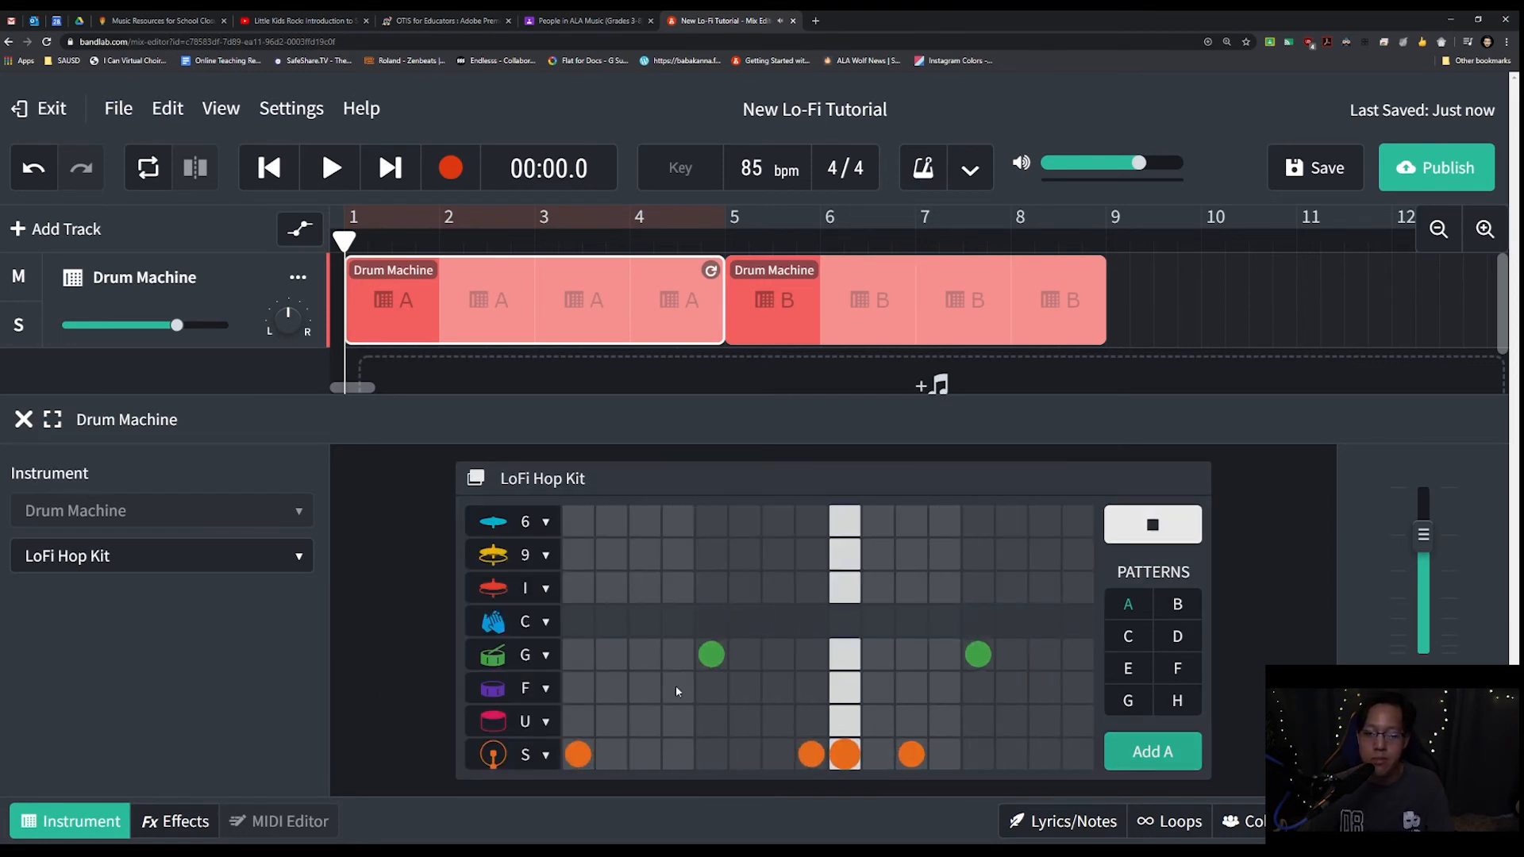
key("space")
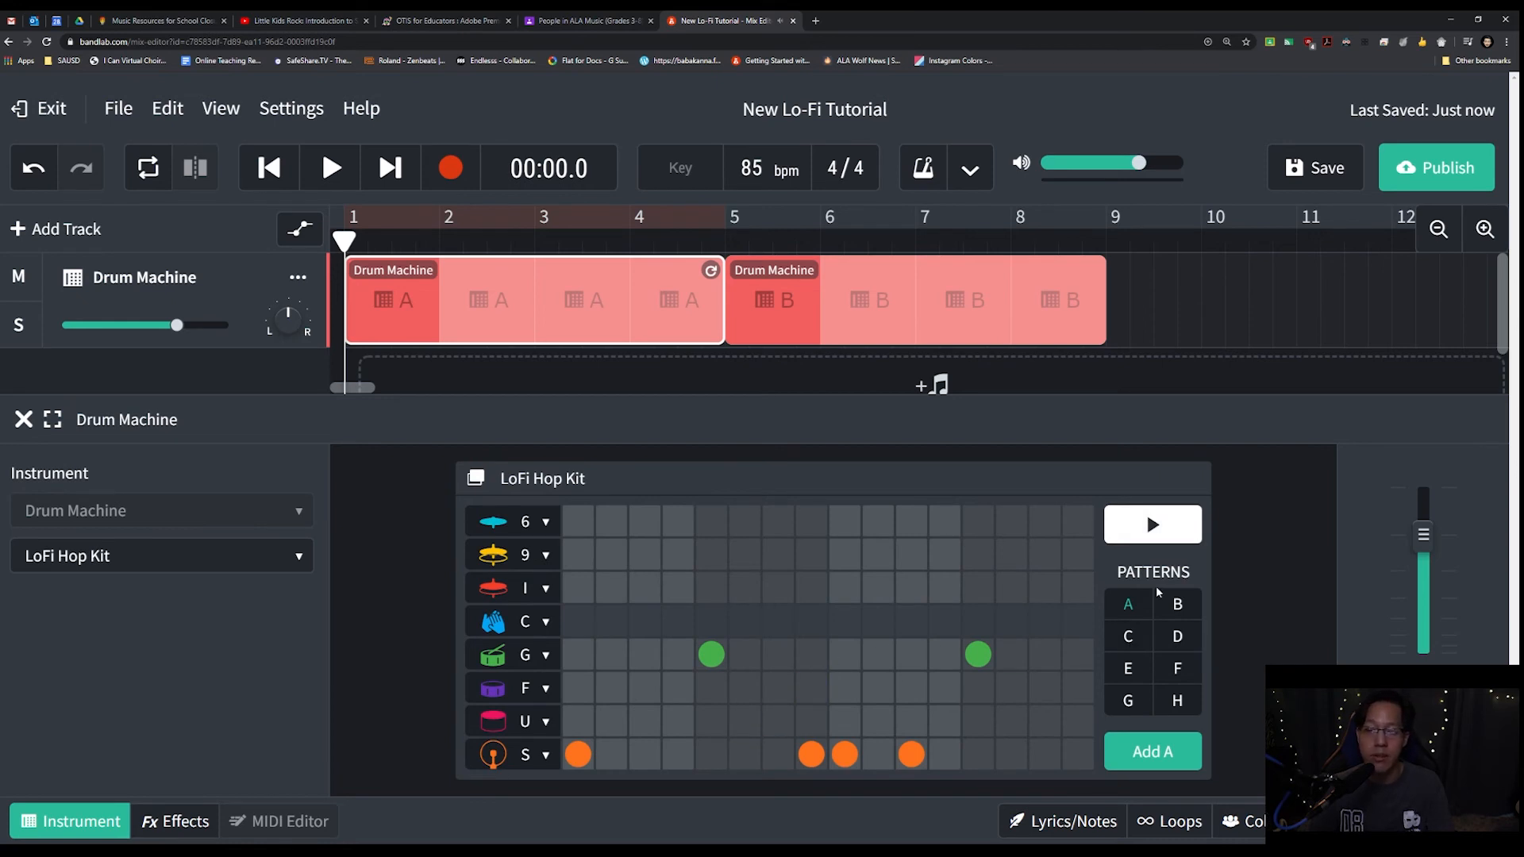
Open drum pattern C and listen briefly to its straight beat
left_click(1128, 636)
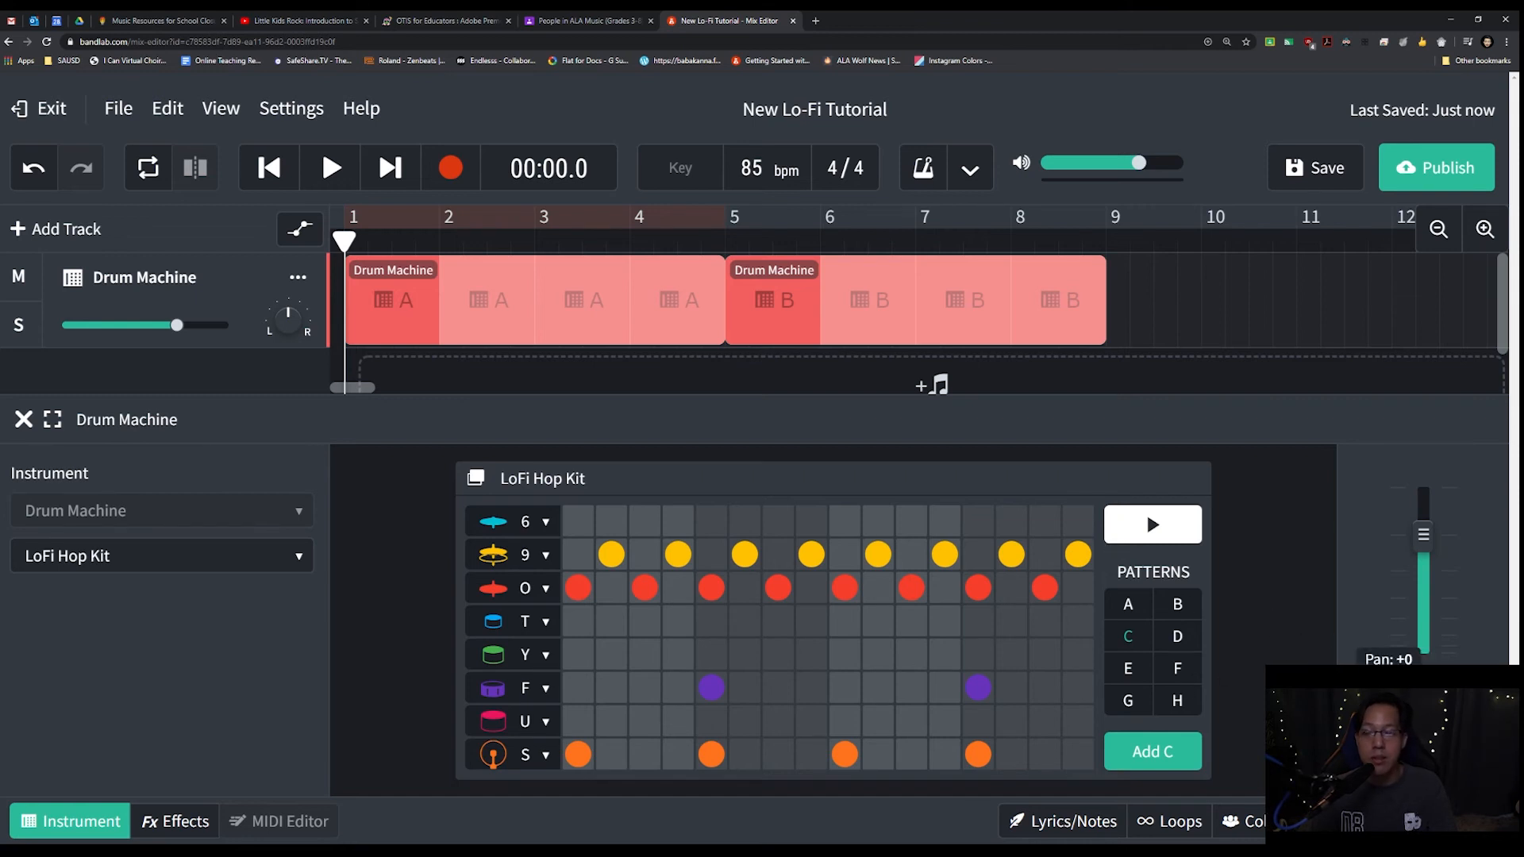
left_click(1152, 524)
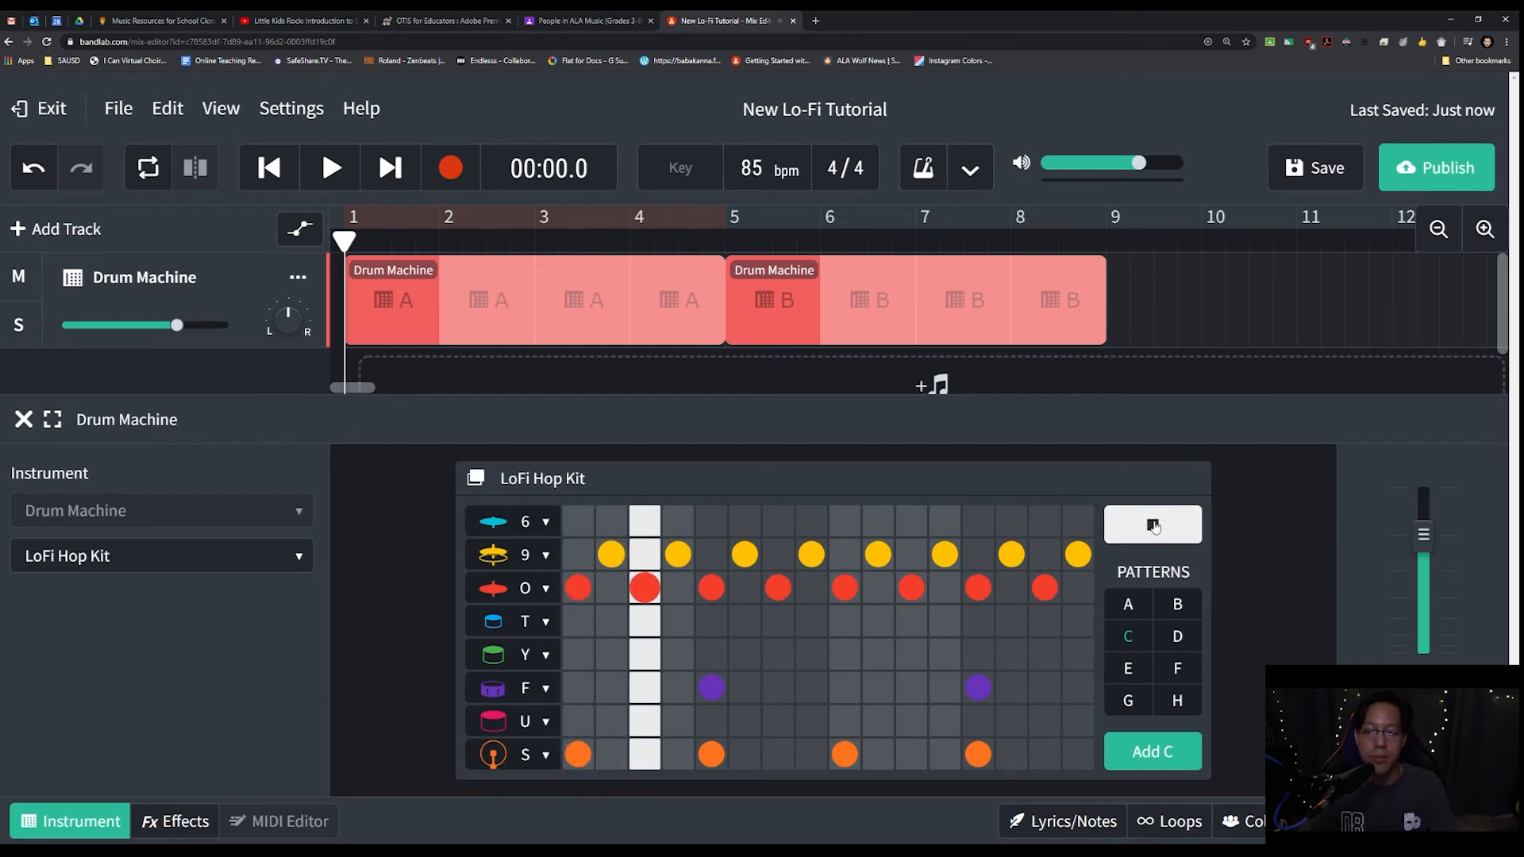
left_click(1152, 524)
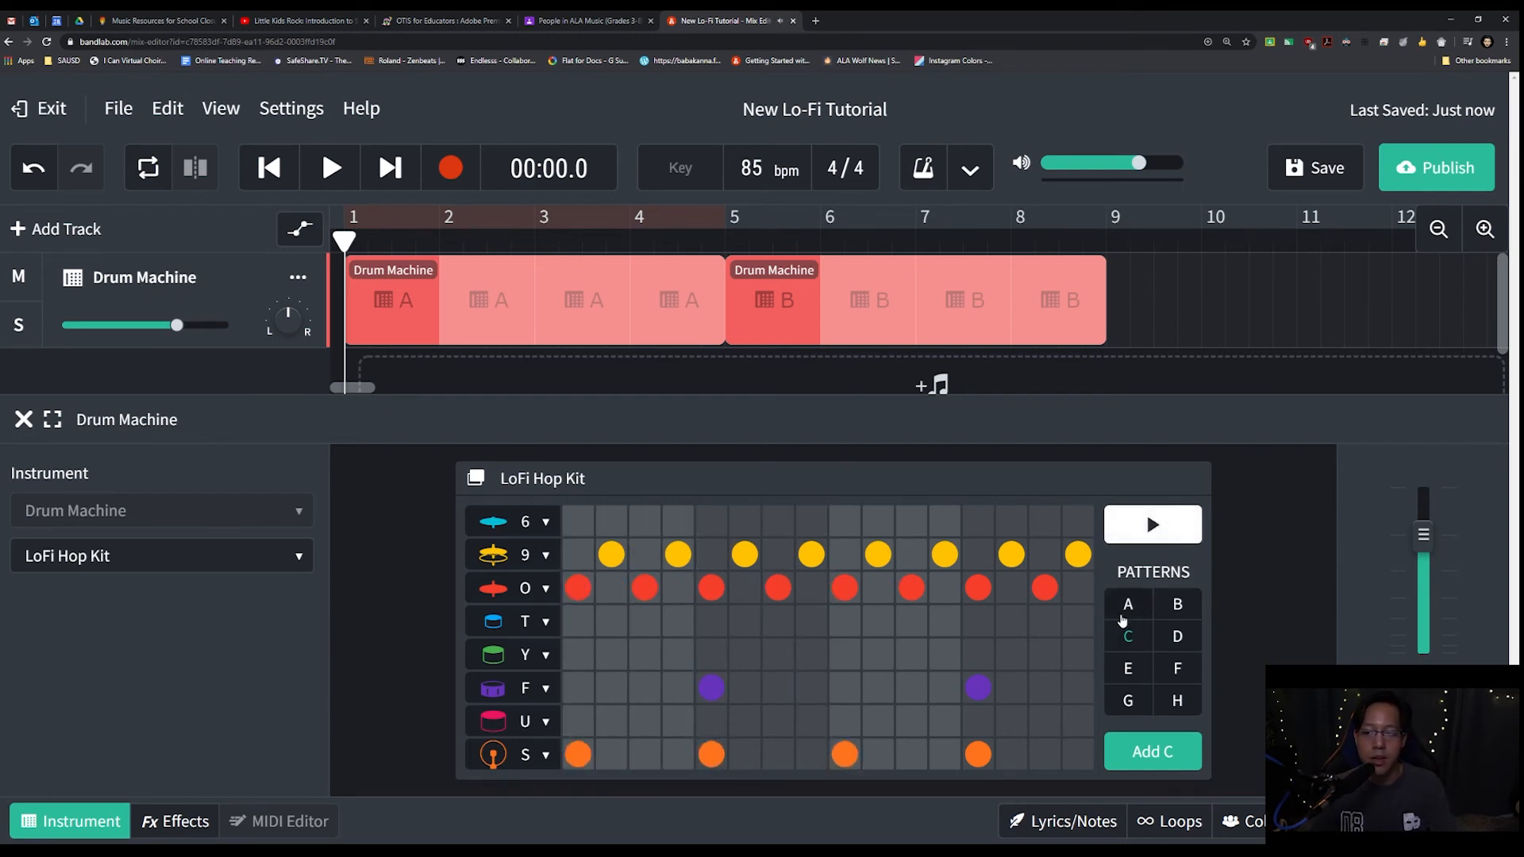
Return to pattern A and raise the drum machine track's reverb to 41% while listening to the pattern
left_click(1127, 607)
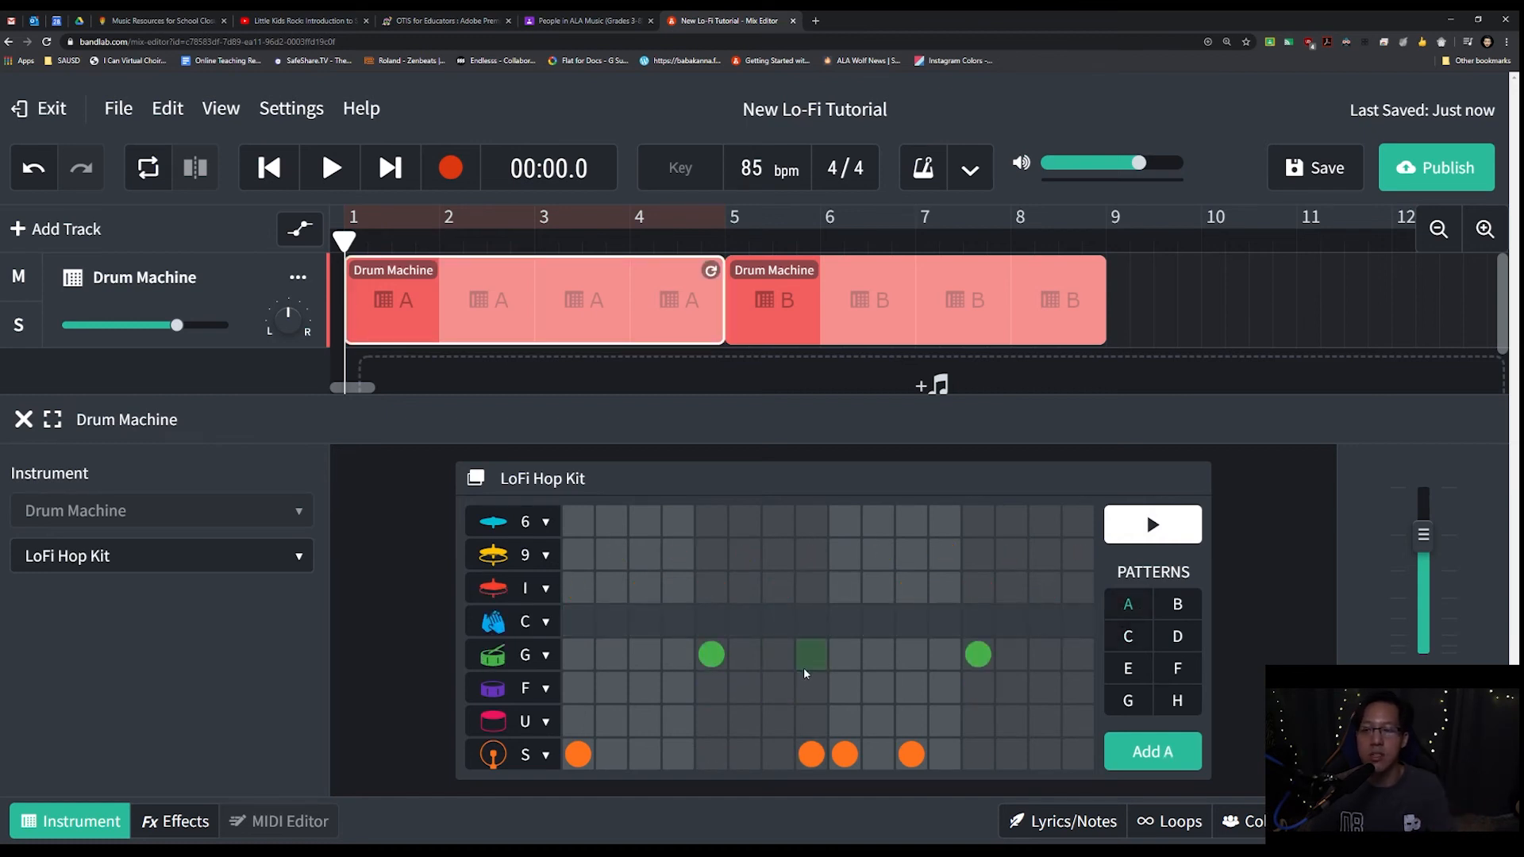
left_click(1155, 526)
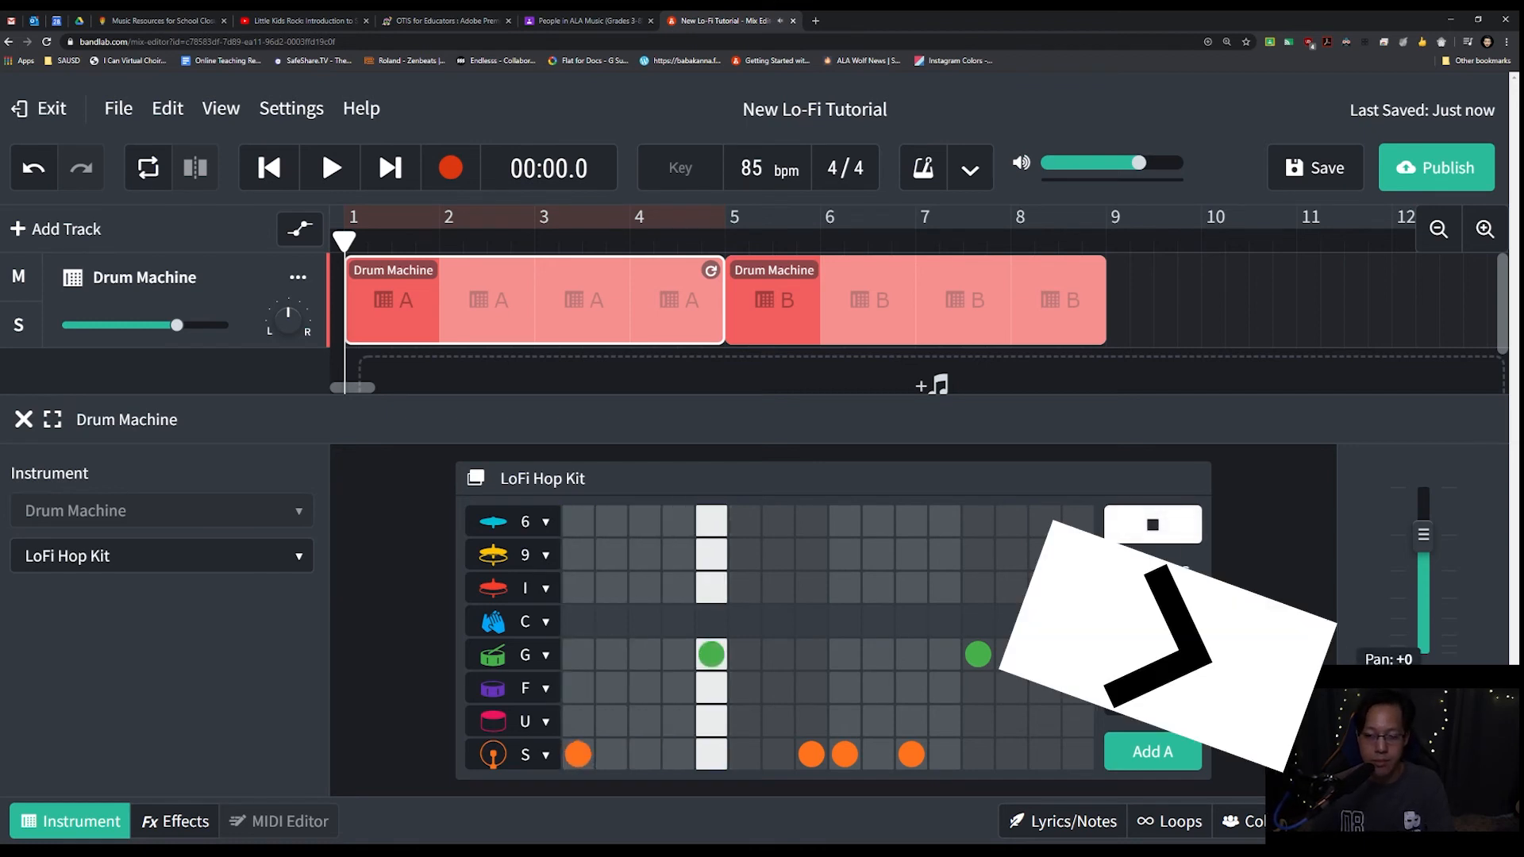
left_click_drag(1423, 714, 1419, 567)
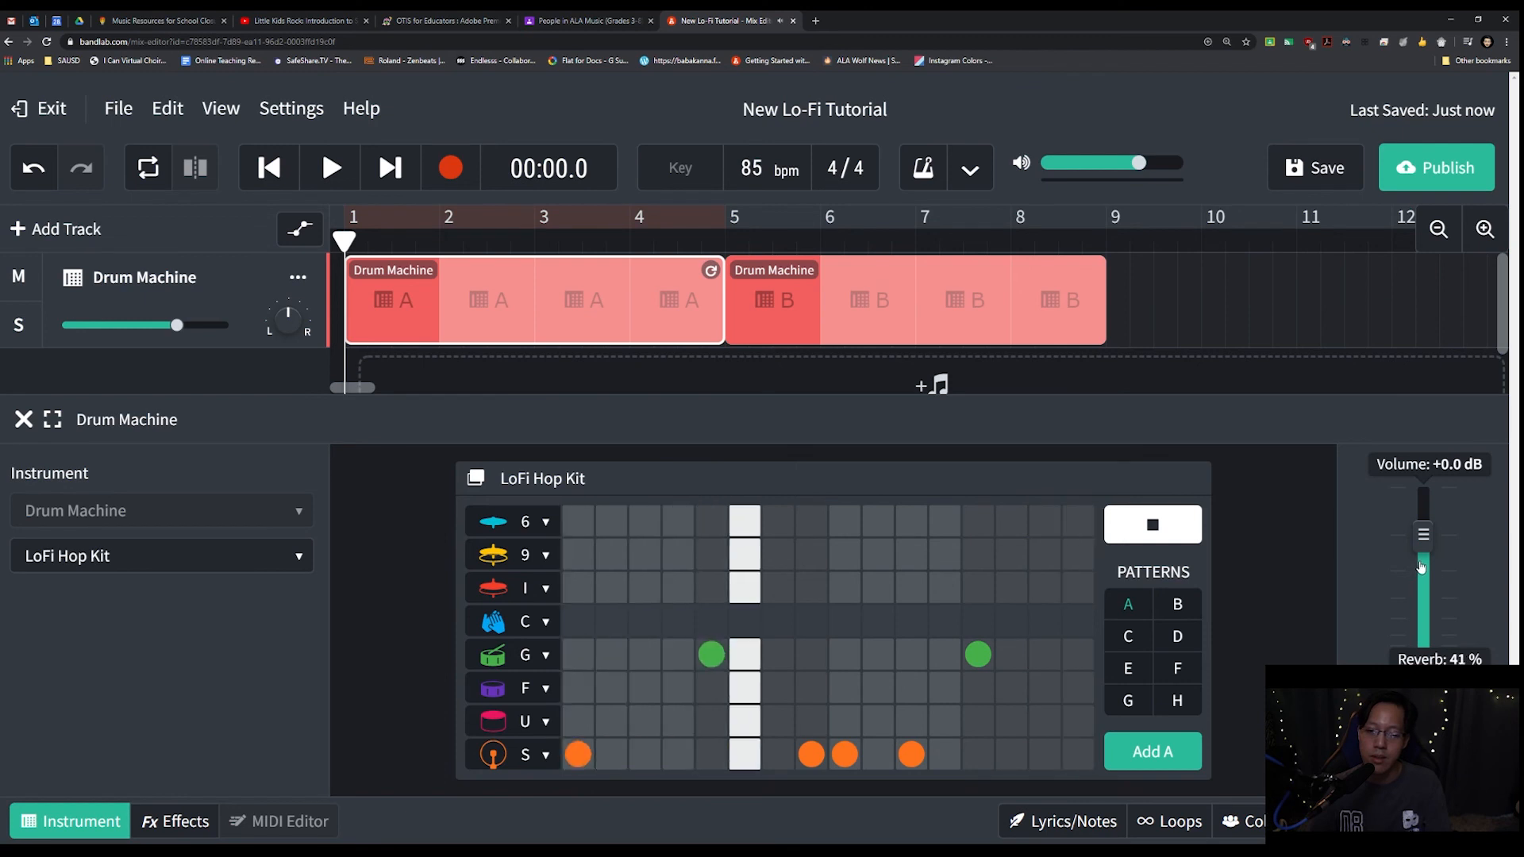
left_click(1163, 528)
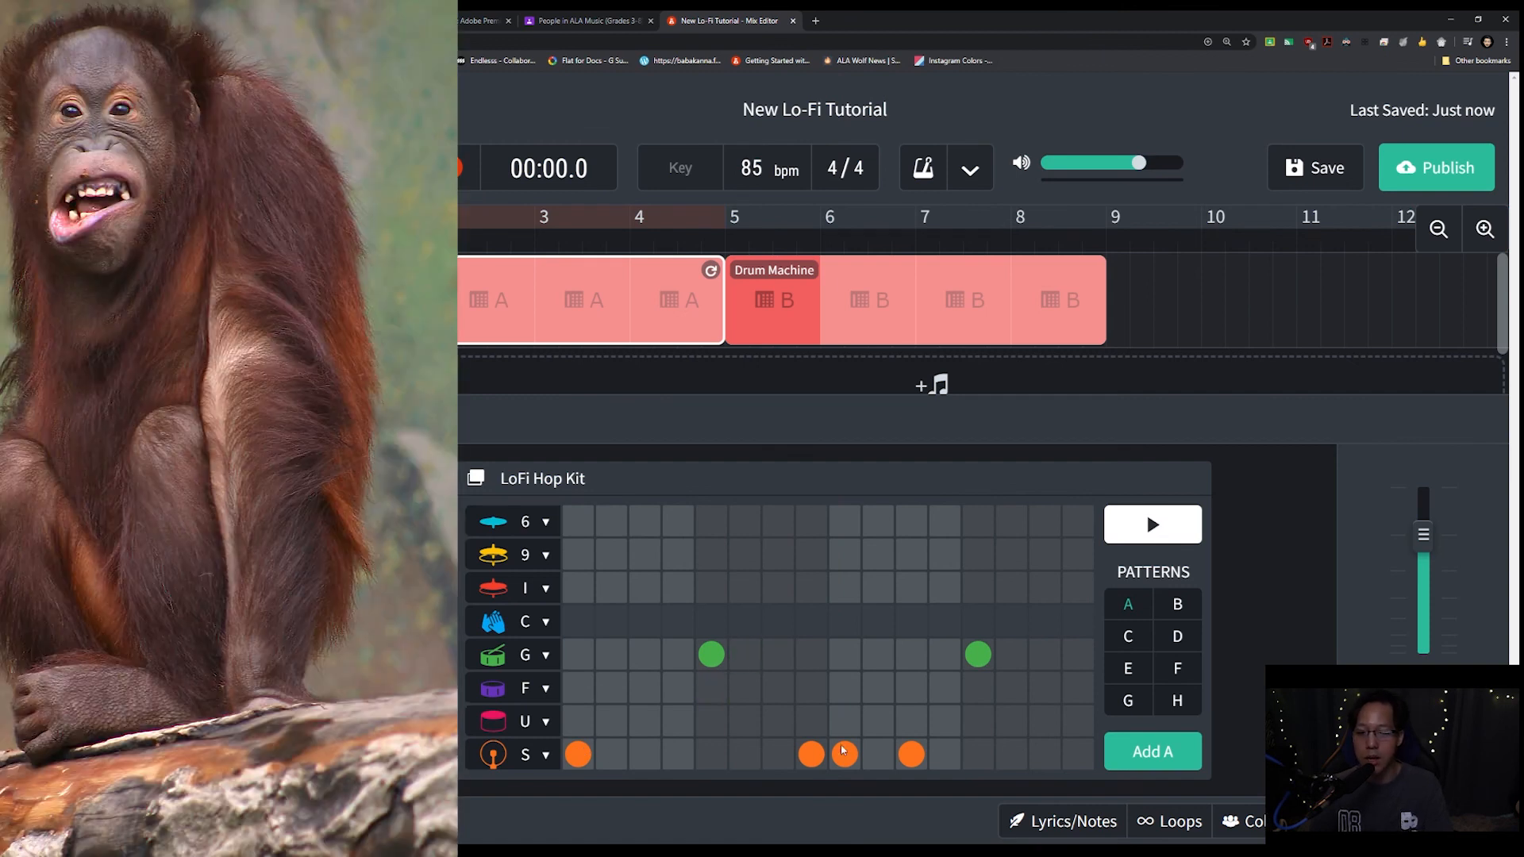
left_click(1144, 541)
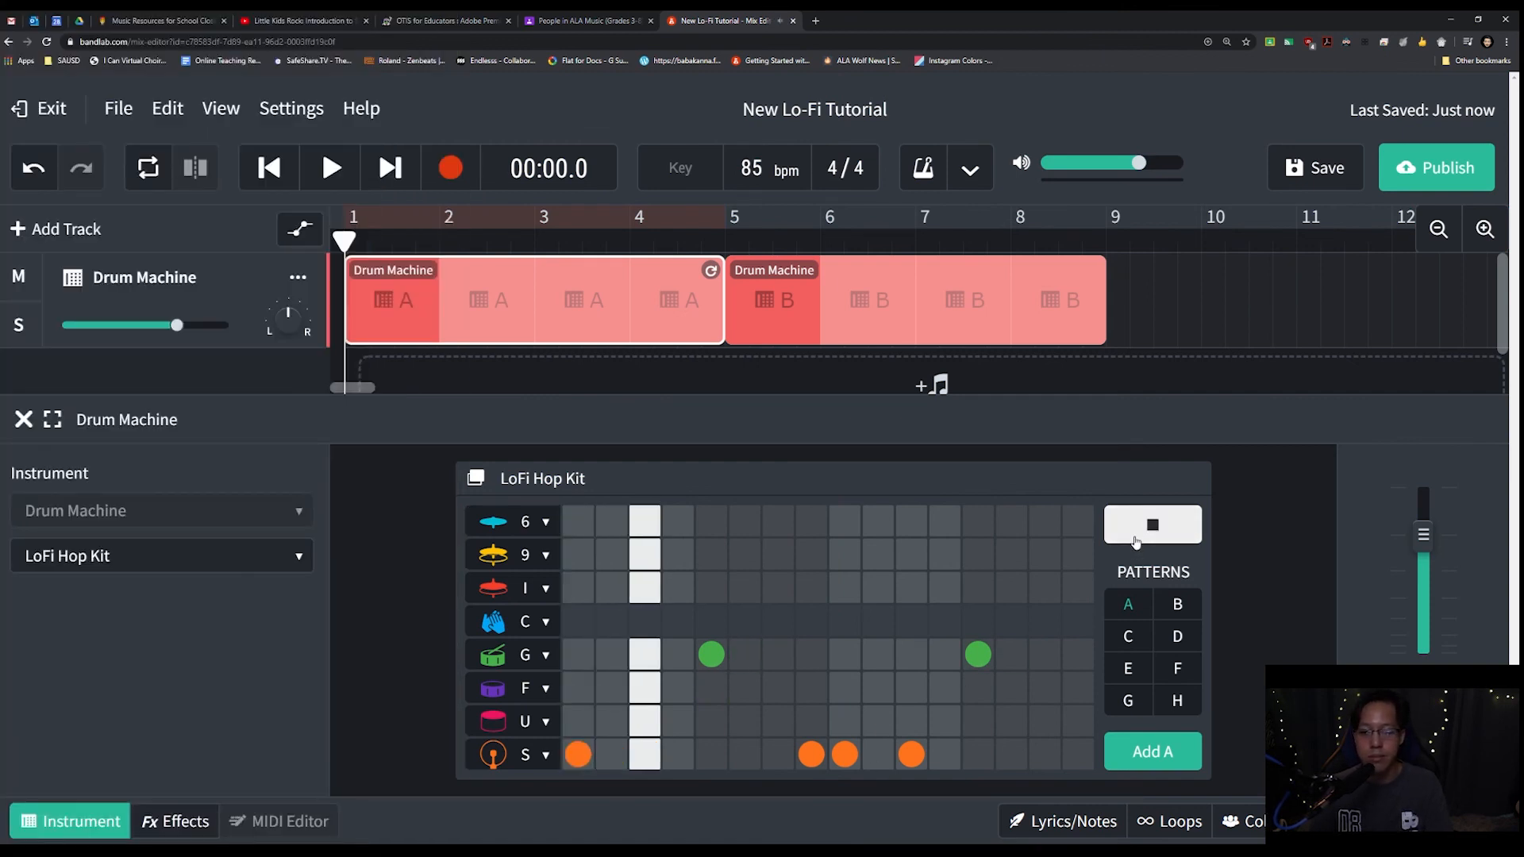
left_click(1143, 542)
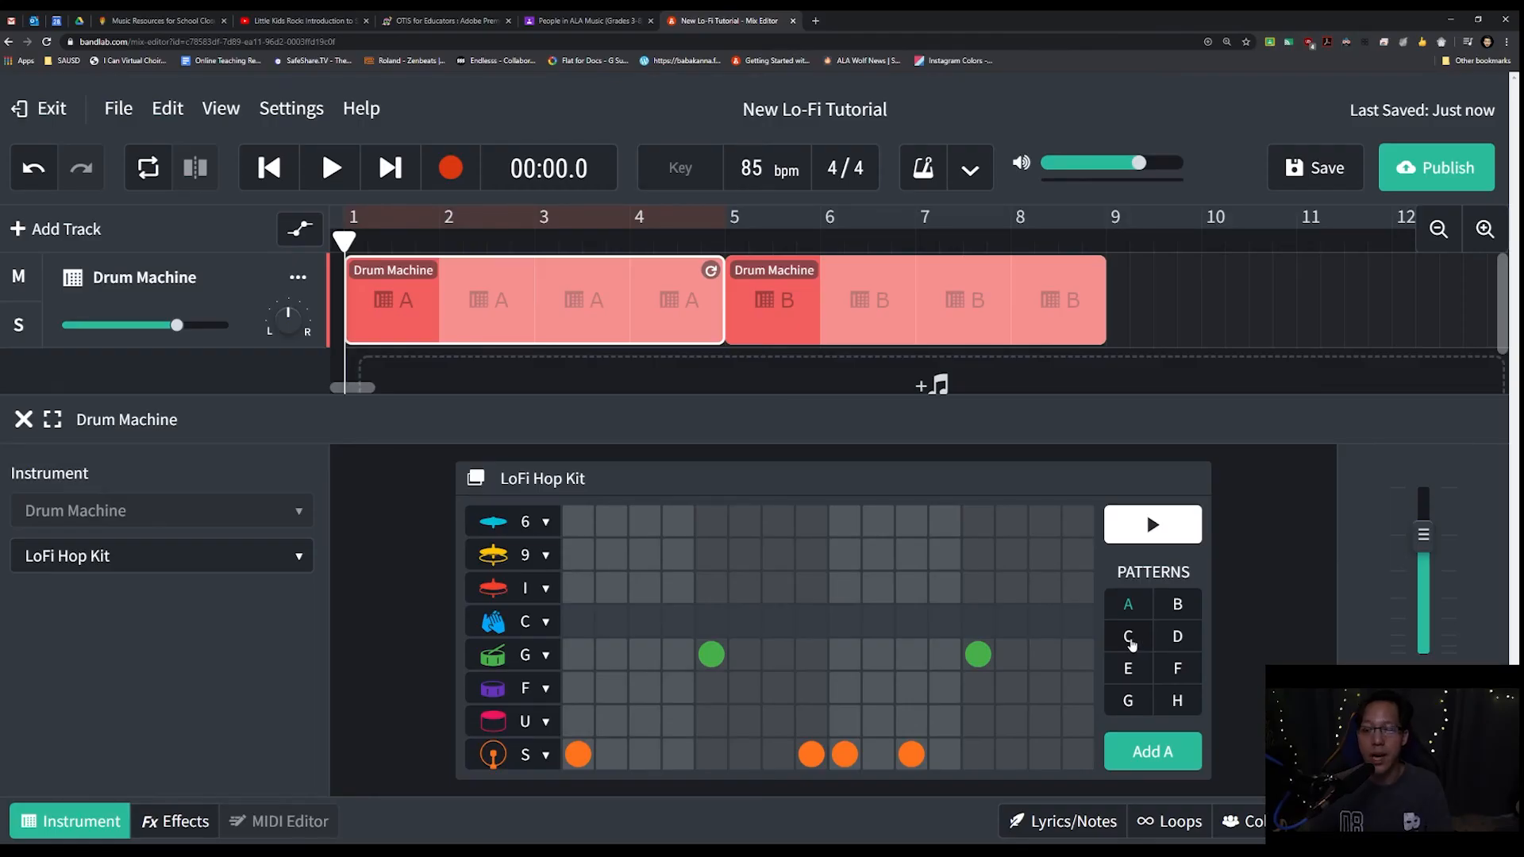
Play pattern C and pattern A in turn to compare their kick and snare rhythms
left_click(1129, 639)
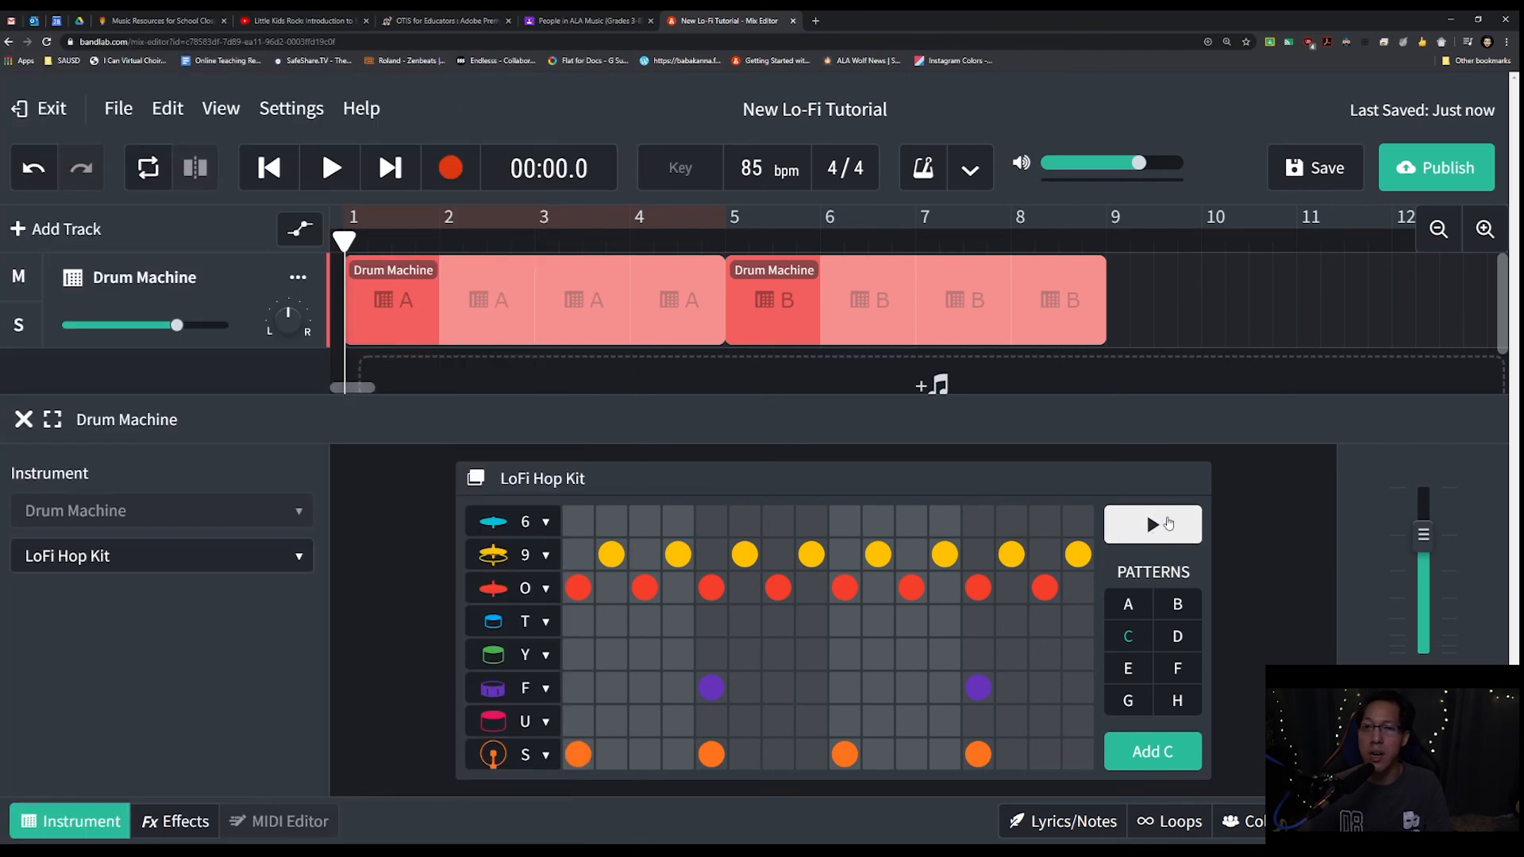
left_click(1167, 523)
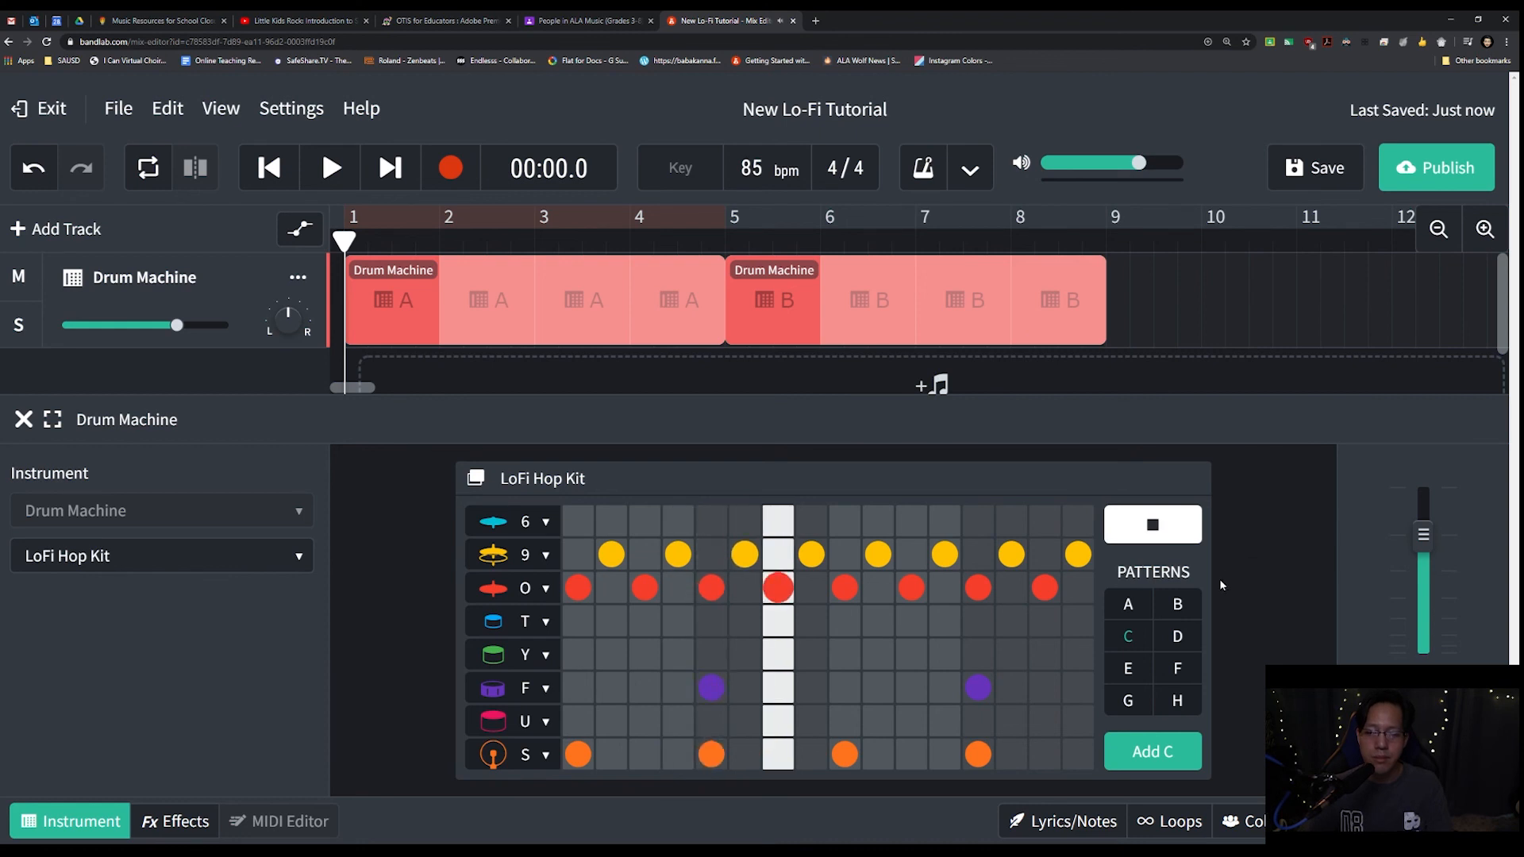
left_click(1151, 536)
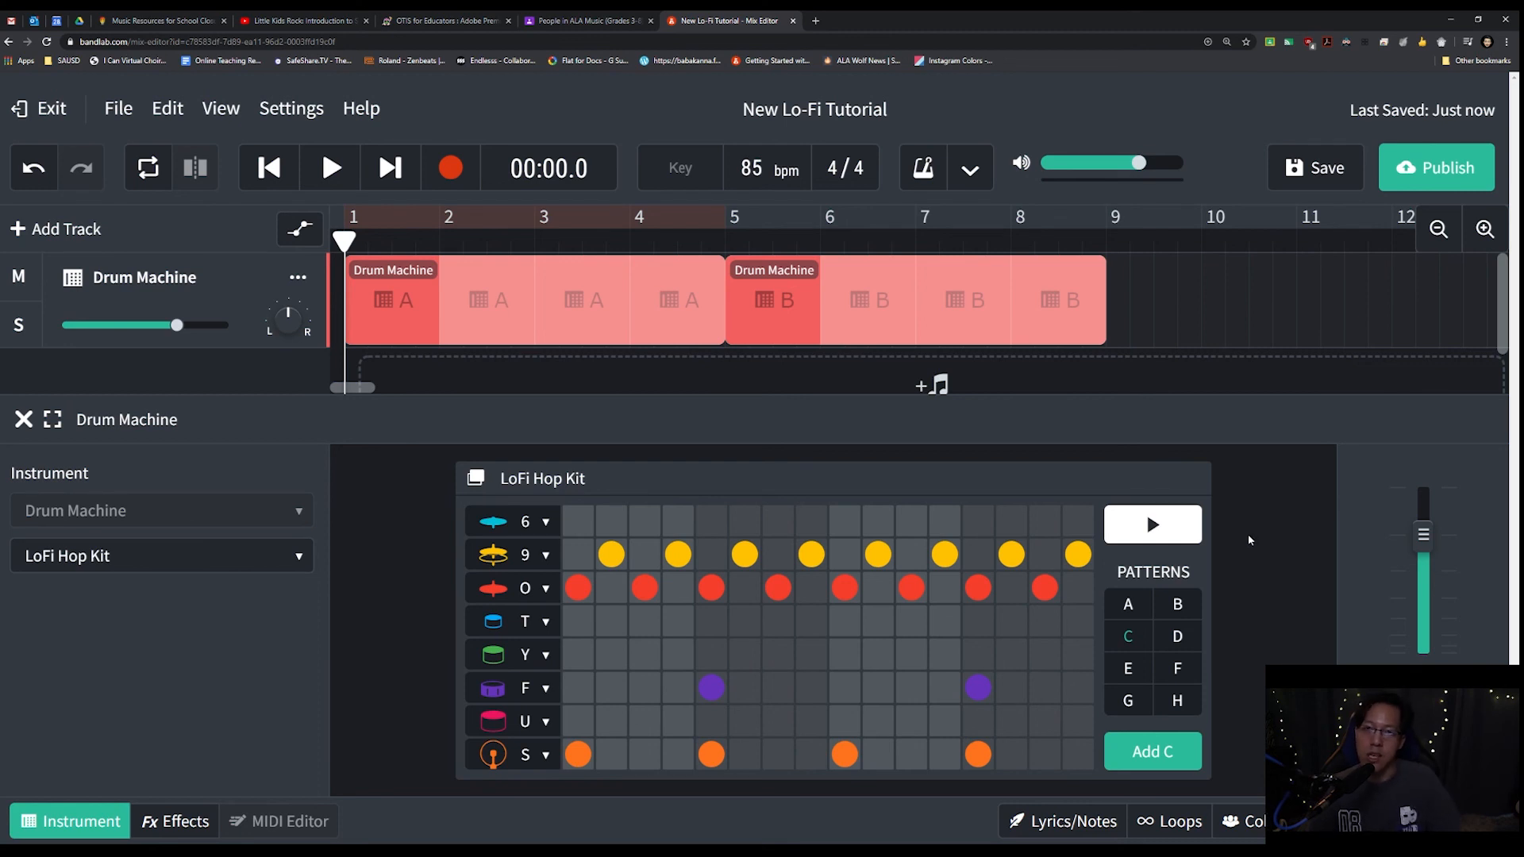
left_click(1126, 607)
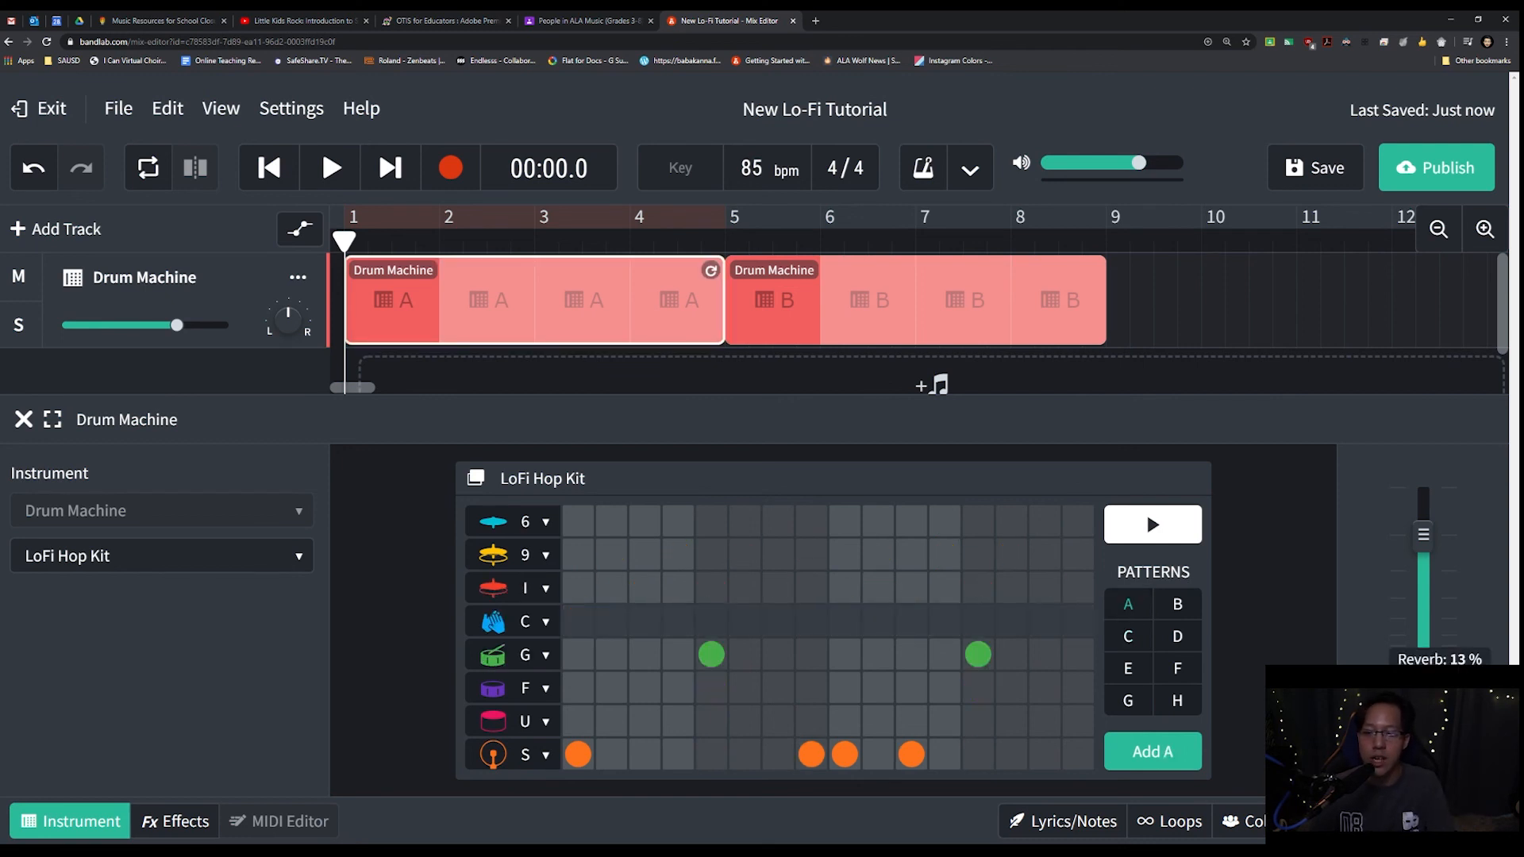
left_click(1150, 533)
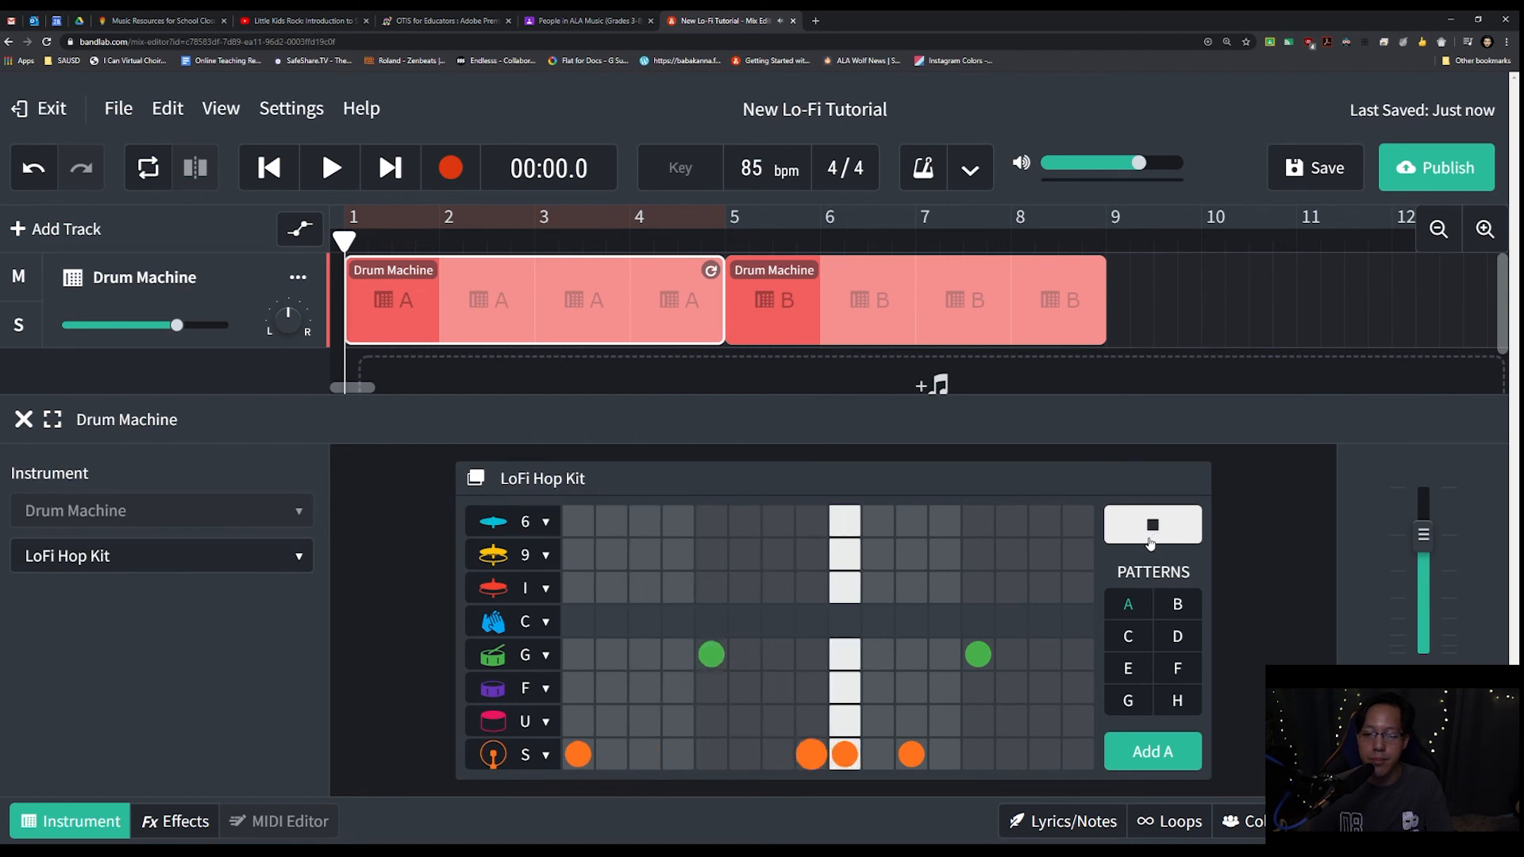
left_click(1150, 530)
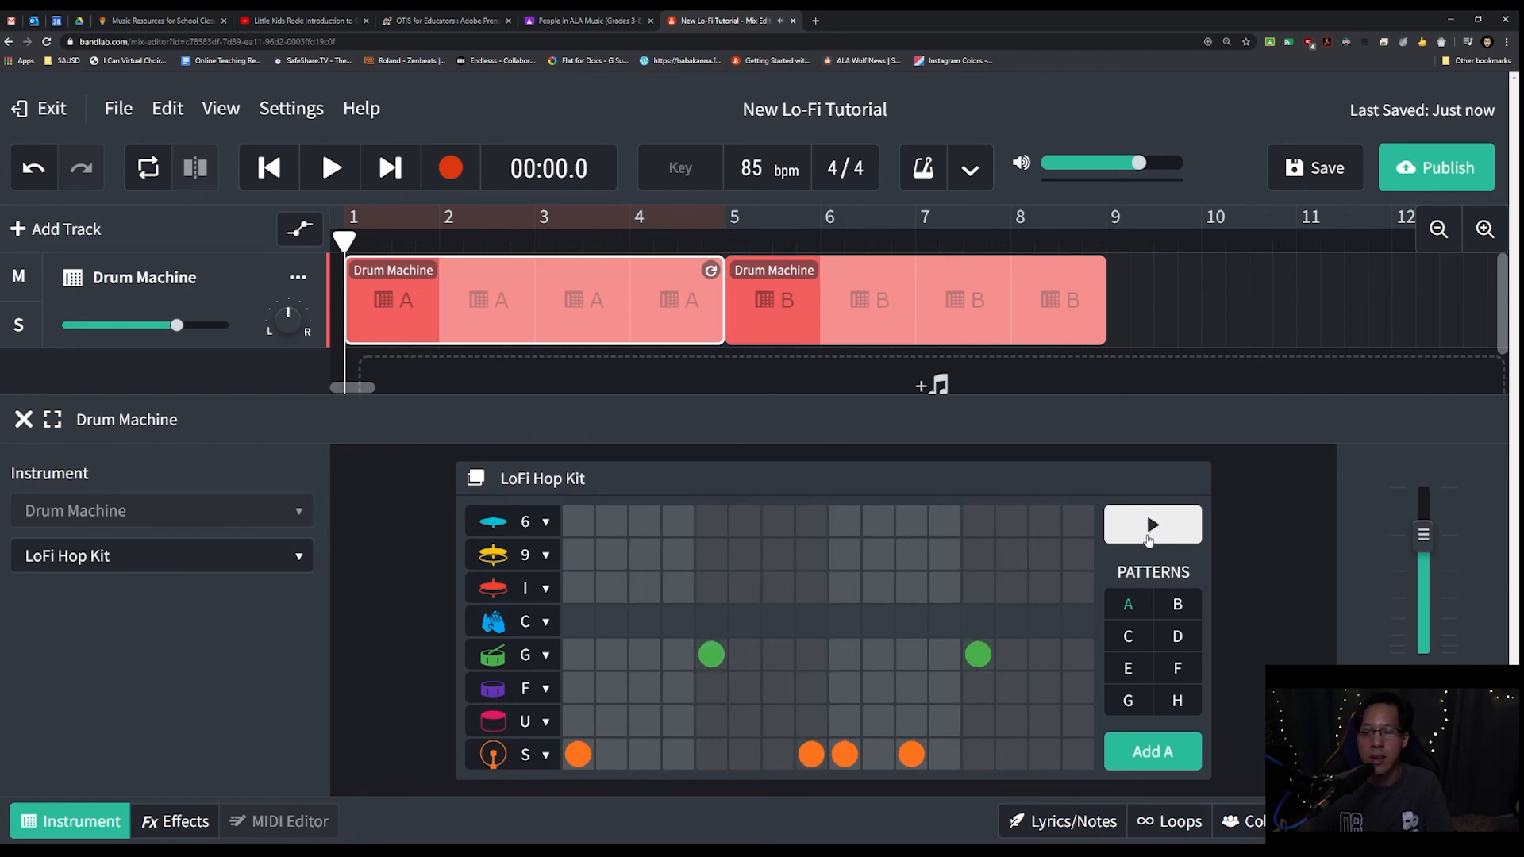